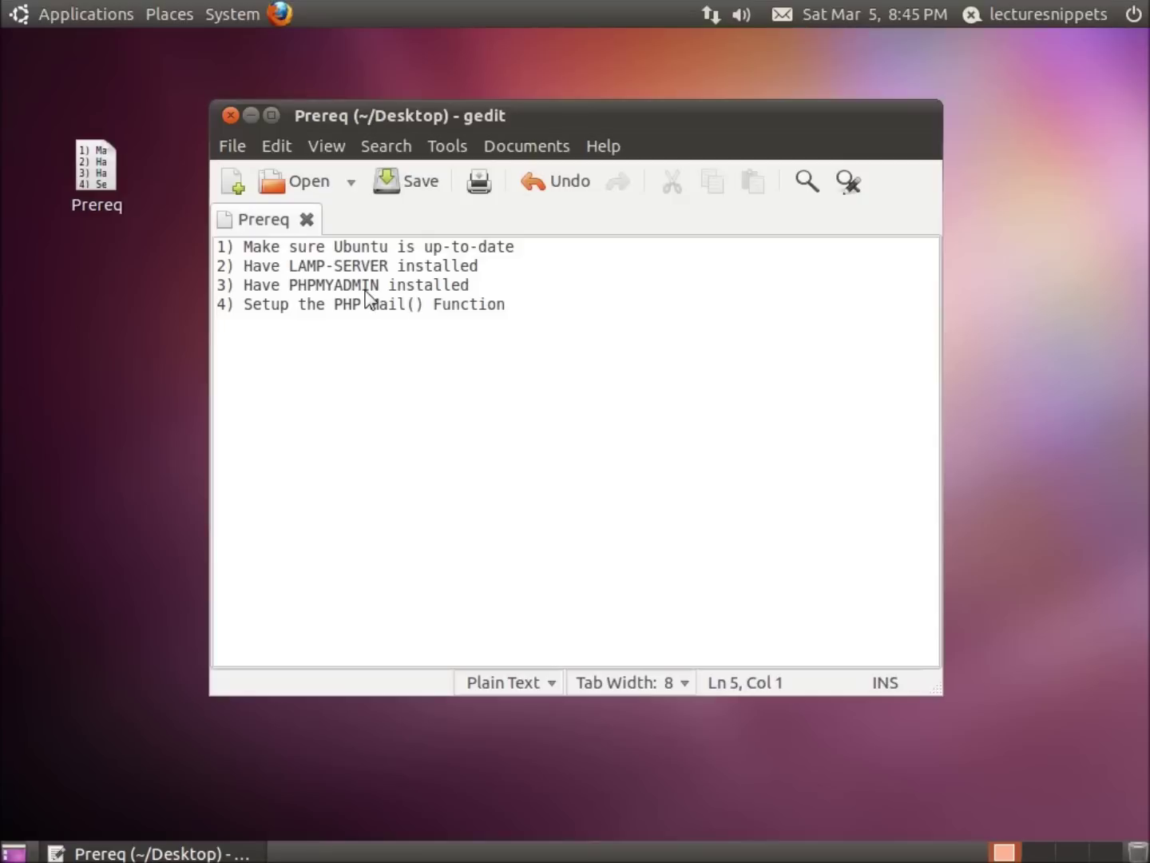
# Review the prerequisites (up-to-date Ubuntu, LAMP server, phpMyAdmin, PHP Mail()) and close the notes.
pyautogui.moveTo(334, 247); pyautogui.dragTo(544, 250)
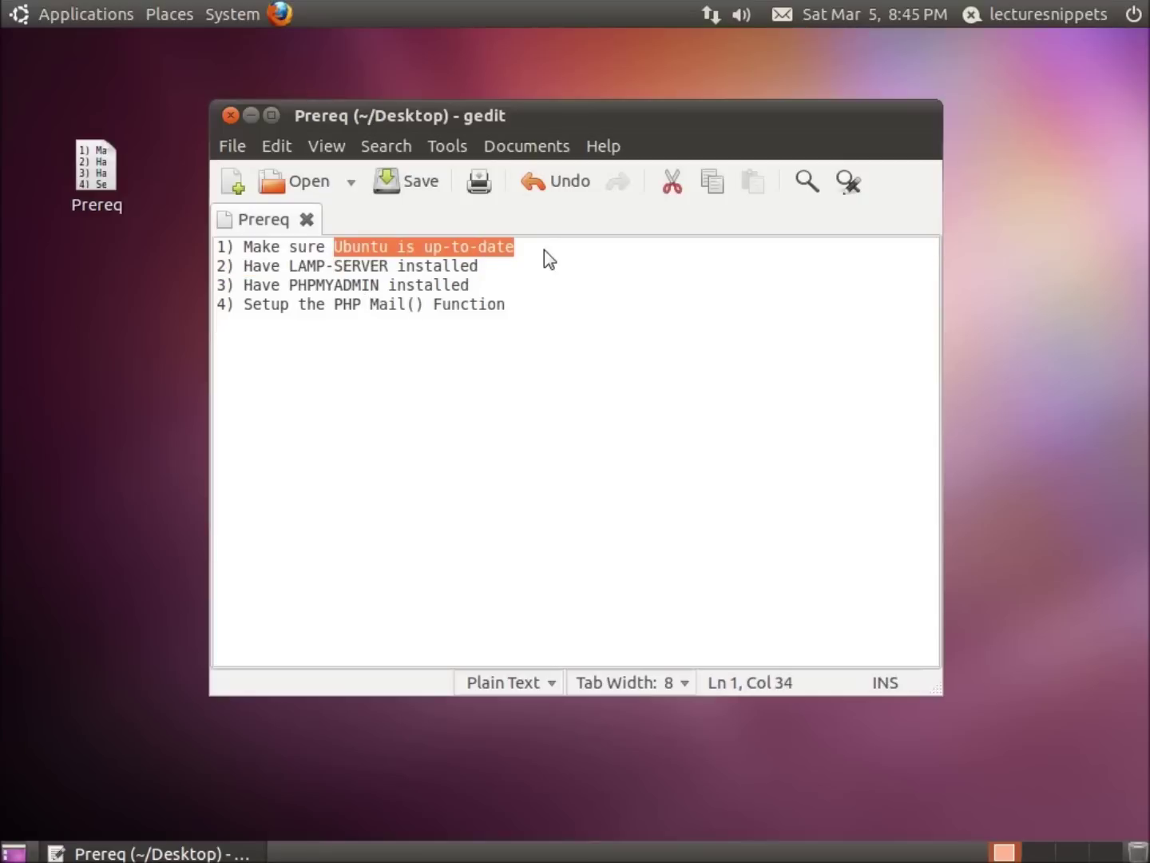
pyautogui.click(521, 285)
pyautogui.moveTo(292, 266); pyautogui.dragTo(417, 269)
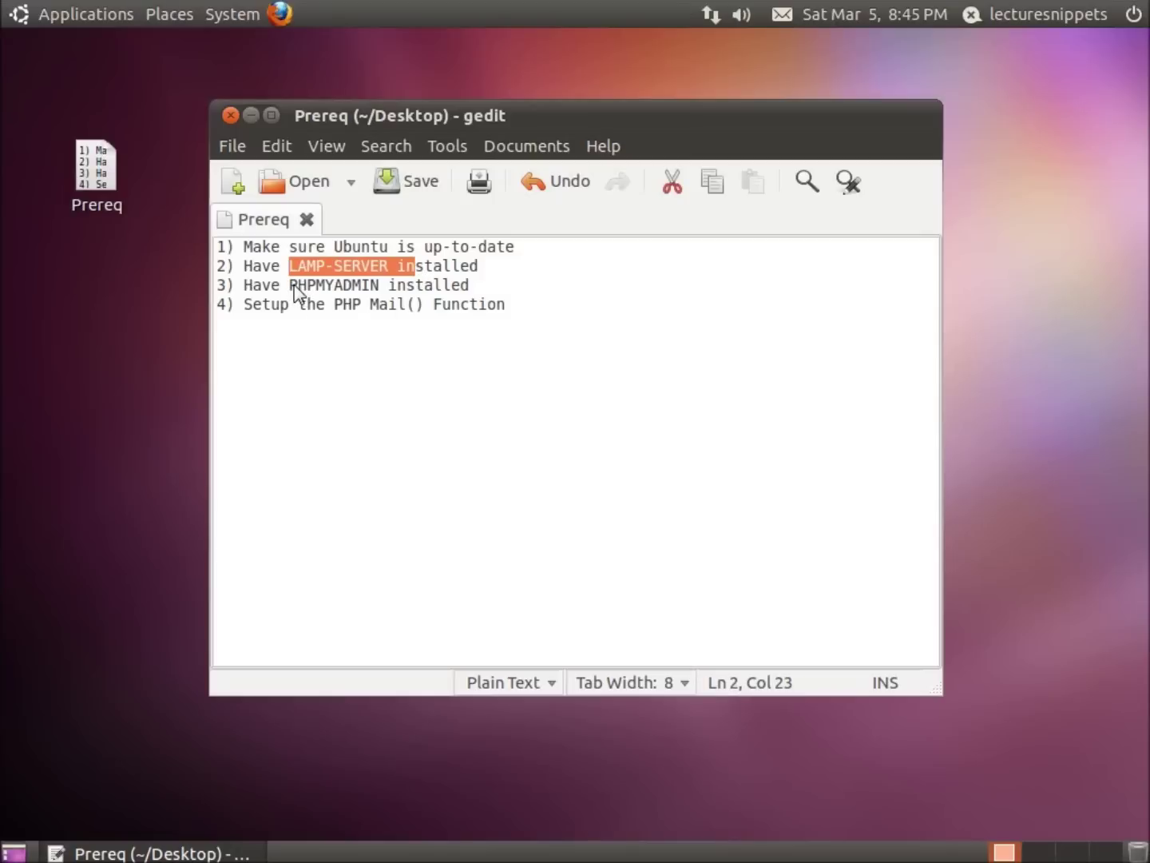
pyautogui.moveTo(292, 286); pyautogui.dragTo(408, 287)
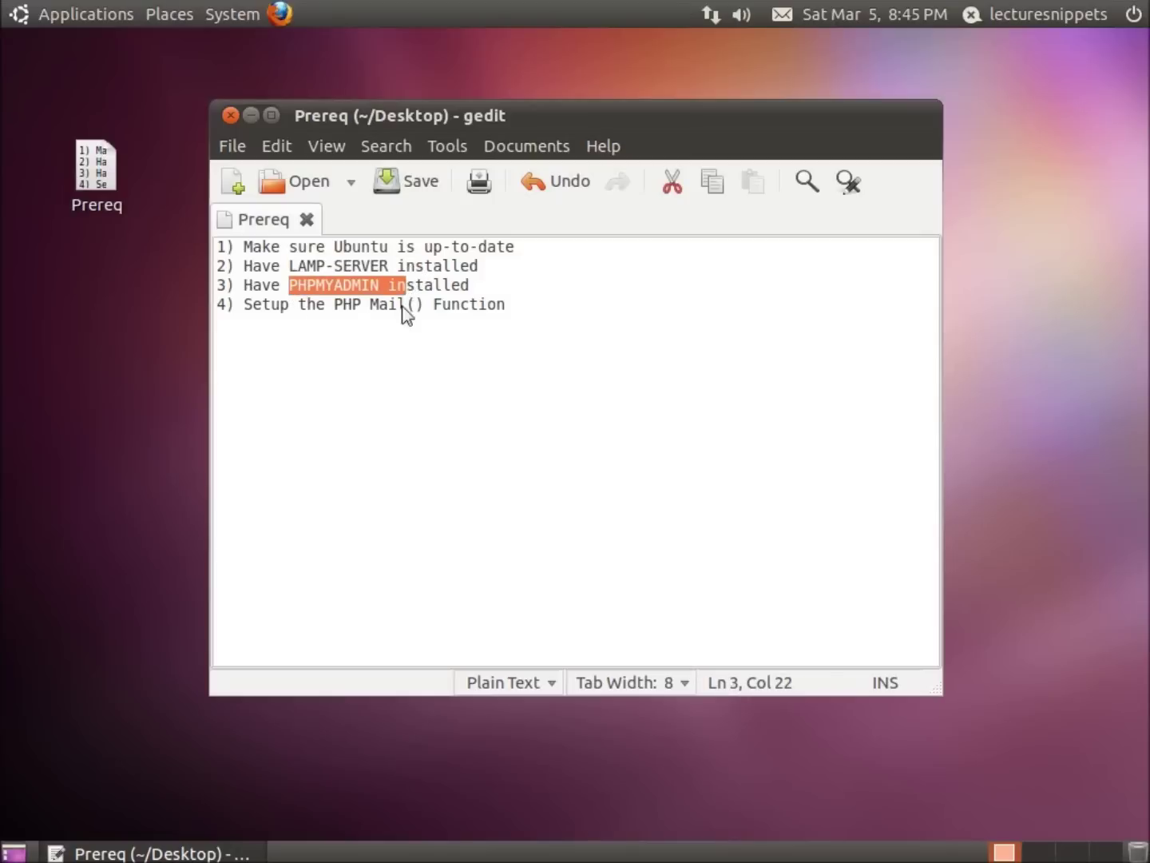
pyautogui.click(363, 328)
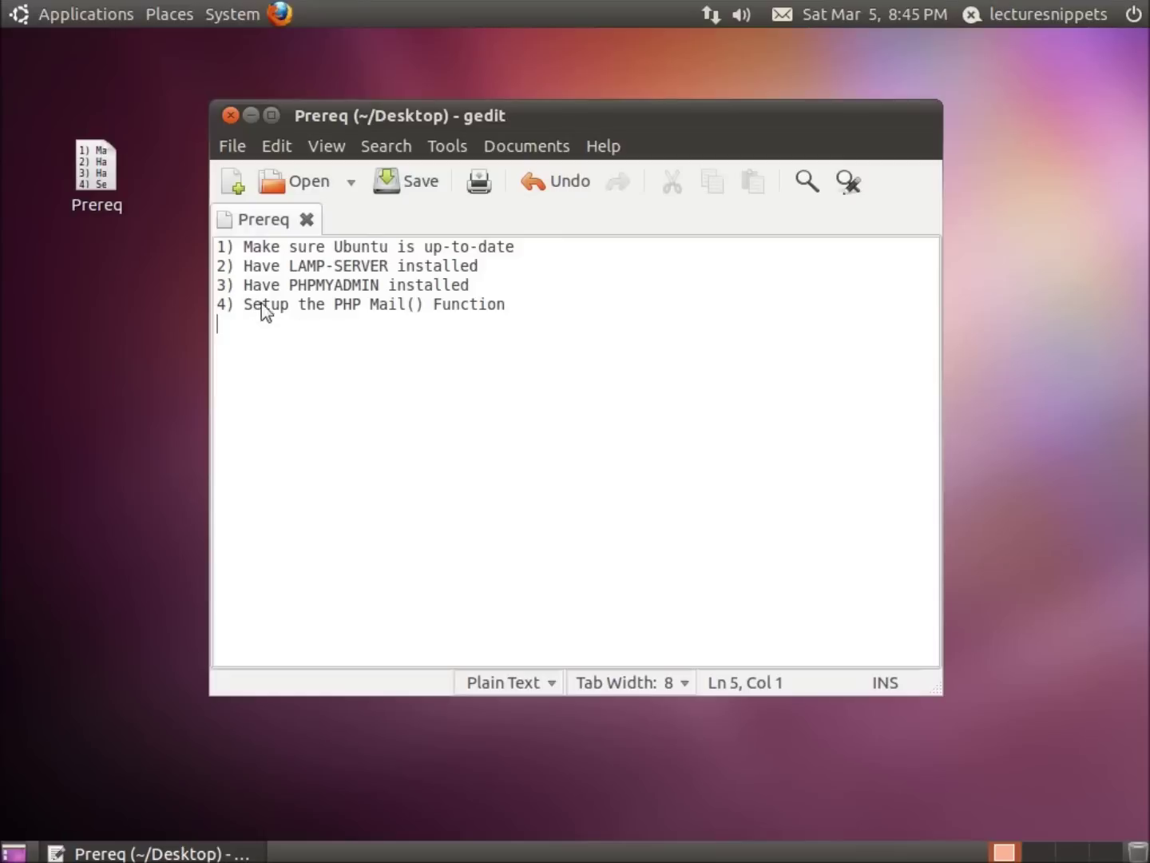
pyautogui.moveTo(333, 307); pyautogui.dragTo(514, 310)
pyautogui.click(475, 333)
pyautogui.click(231, 117)
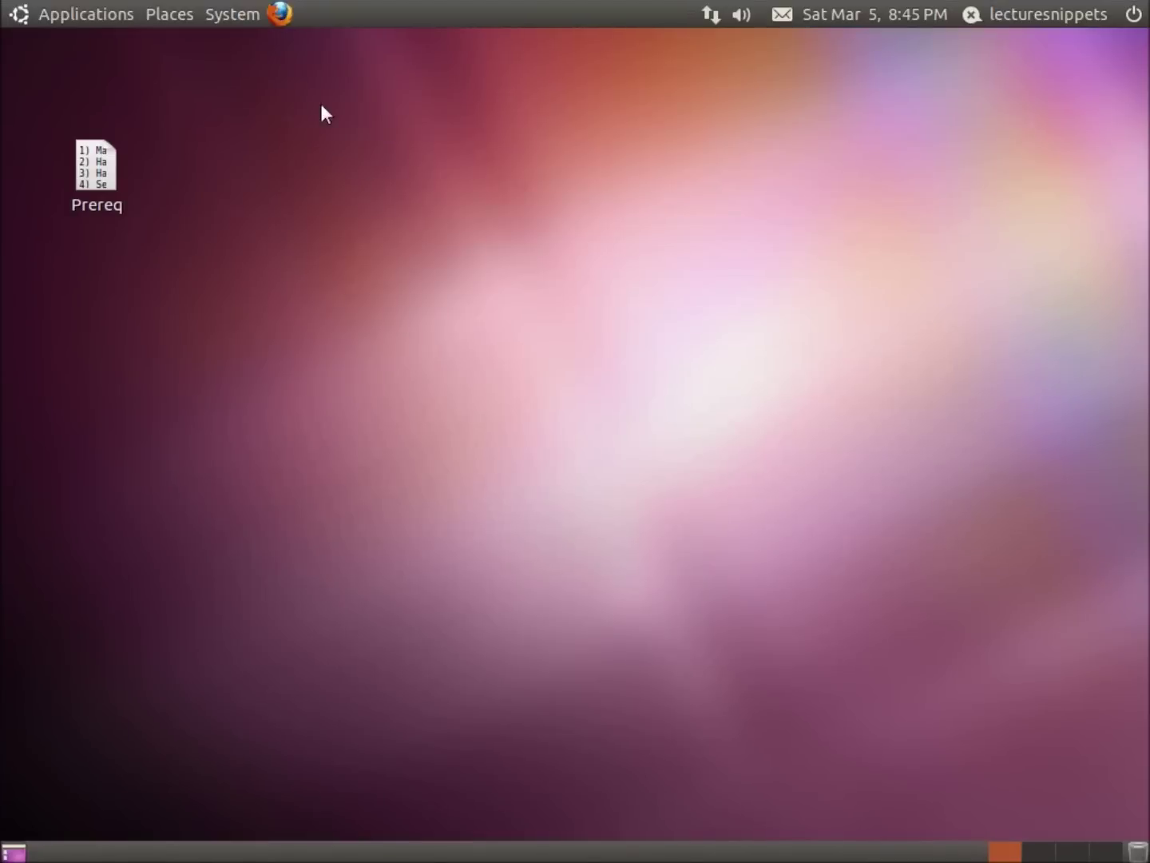
# Log in to phpMyAdmin at localhost/phpmyadmin as root with the account password.
pyautogui.click(278, 15)
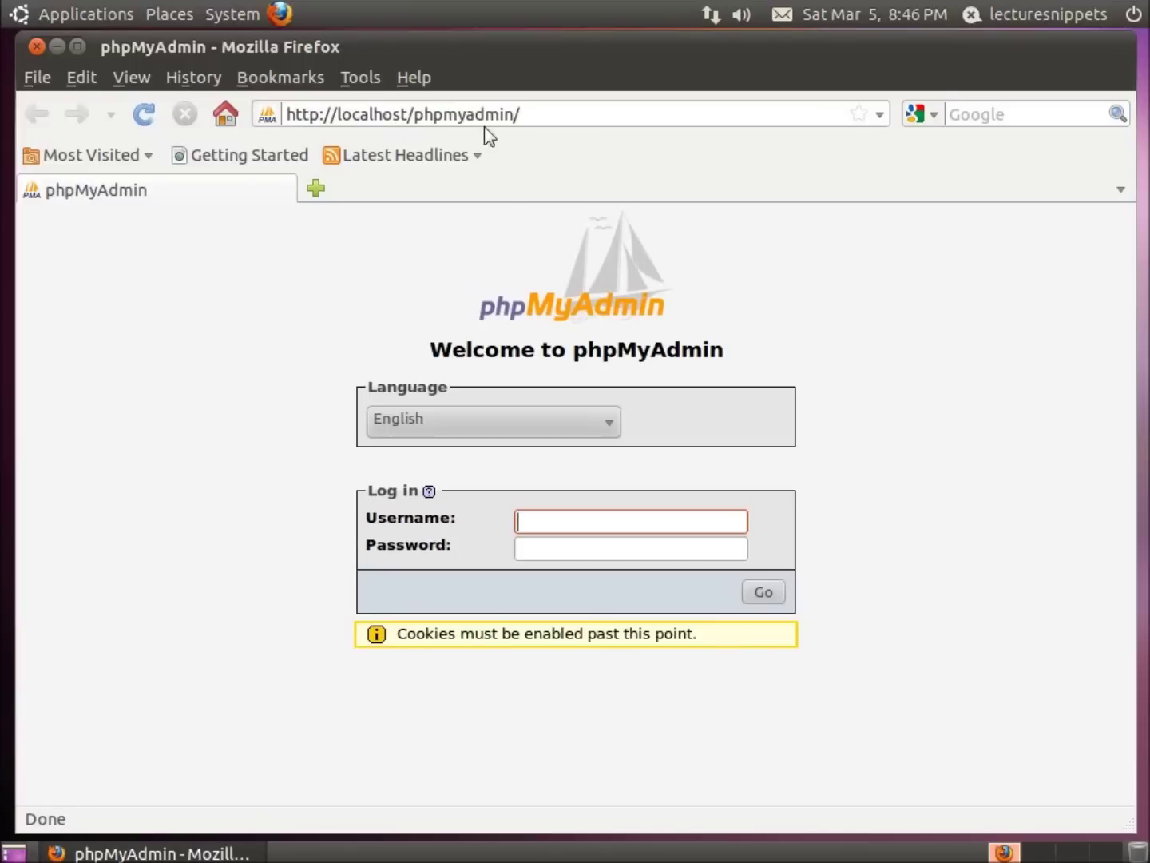
pyautogui.click(562, 123)
pyautogui.click(555, 521)
pyautogui.write('root')
pyautogui.press('Tab')
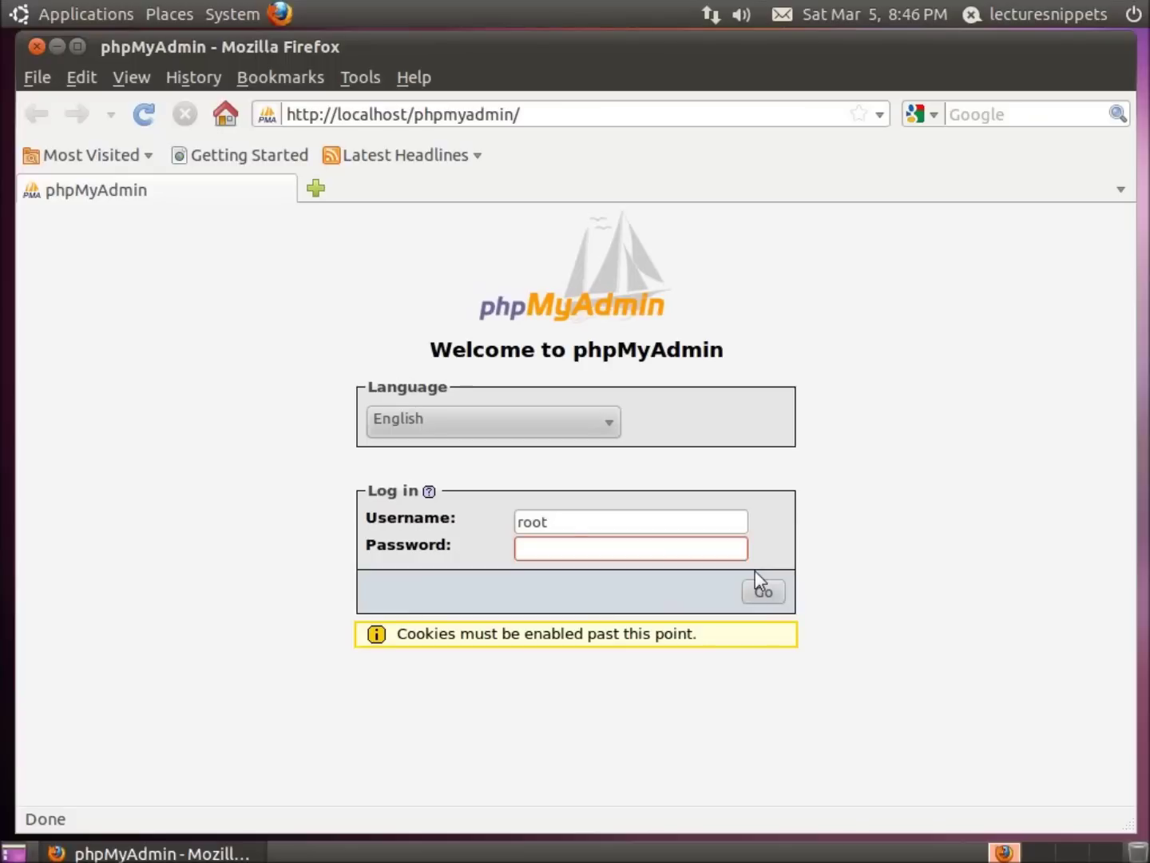
pyautogui.write('********')
pyautogui.press('Return')
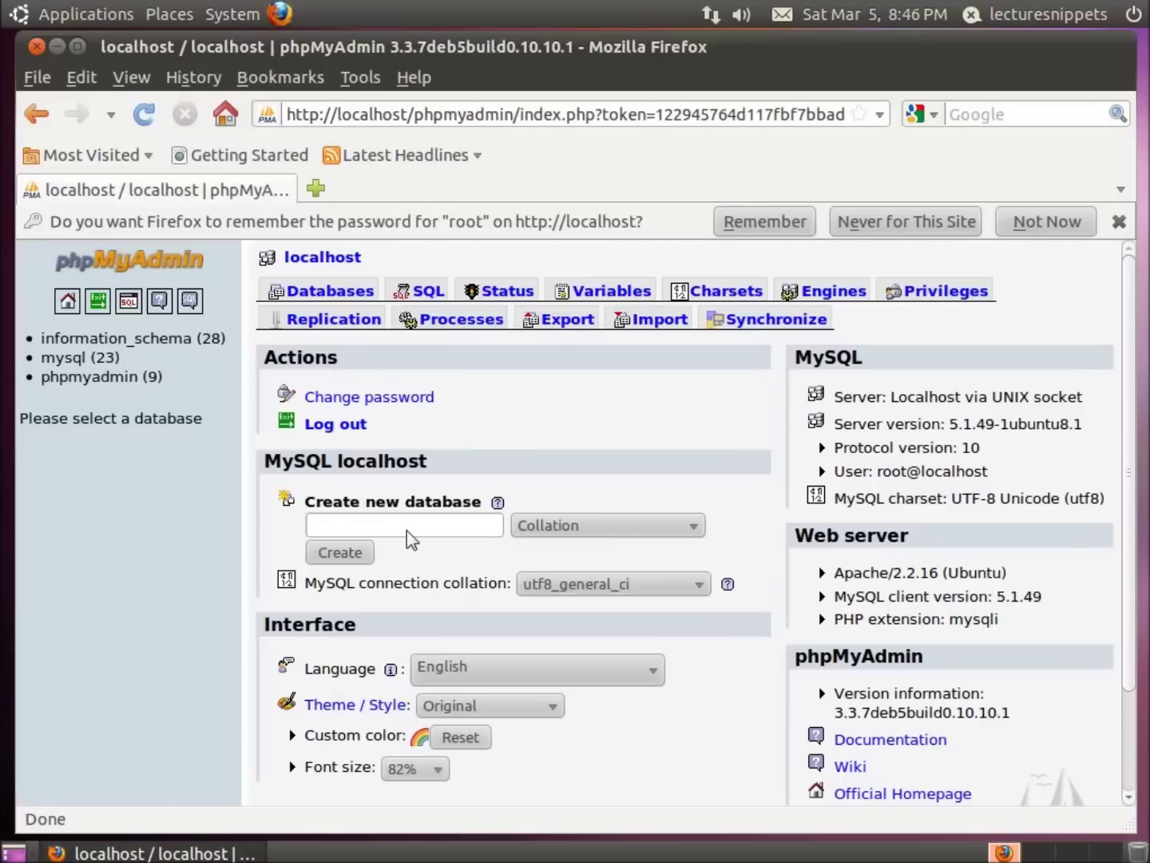
# Create a new database named magento, then close Firefox.
pyautogui.click(360, 525)
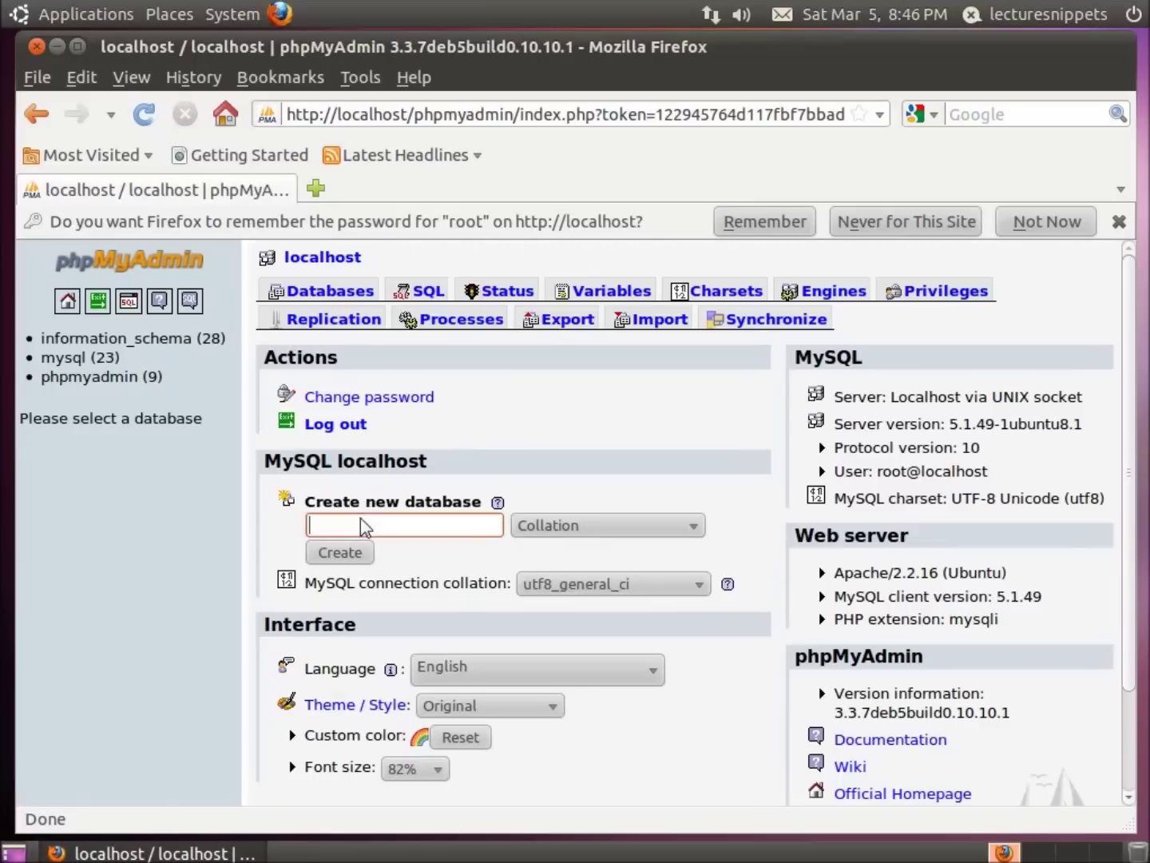
pyautogui.write('magenta')
pyautogui.press('BackSpace')
pyautogui.write('o')
pyautogui.click(351, 555)
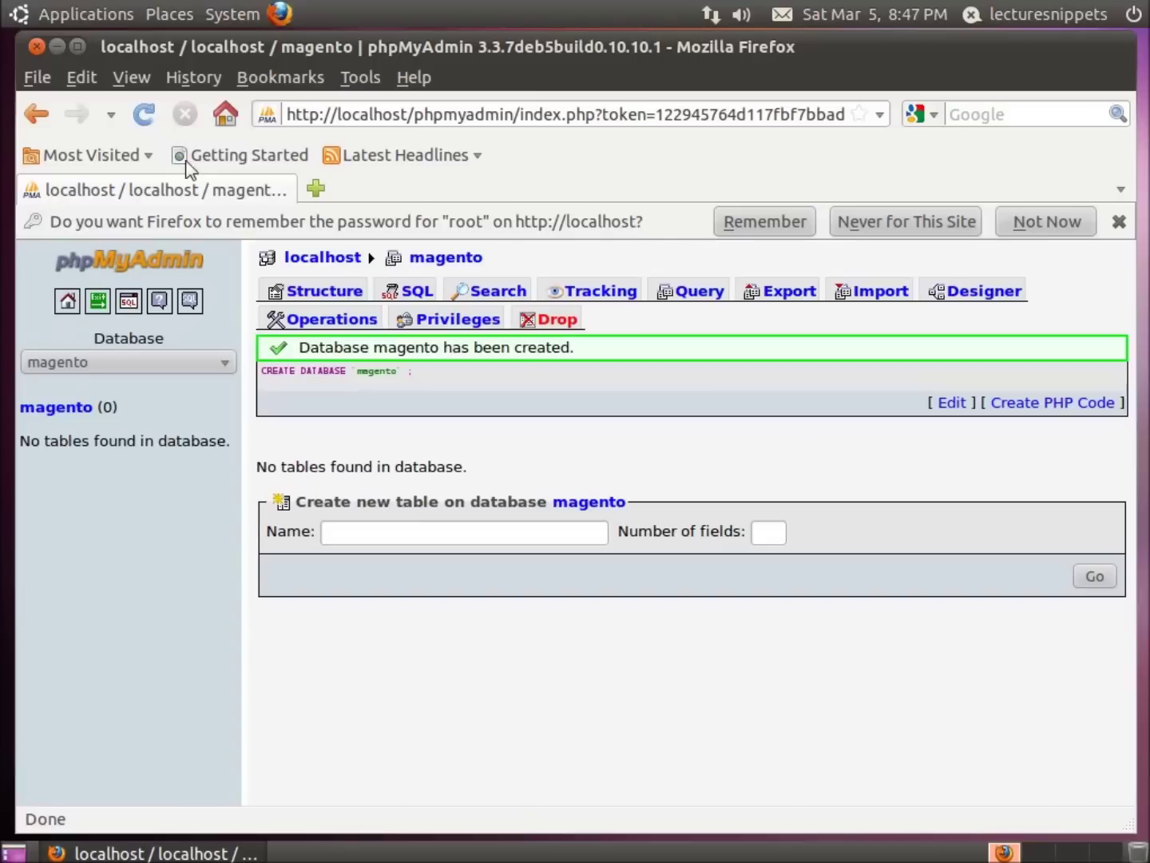
pyautogui.click(36, 47)
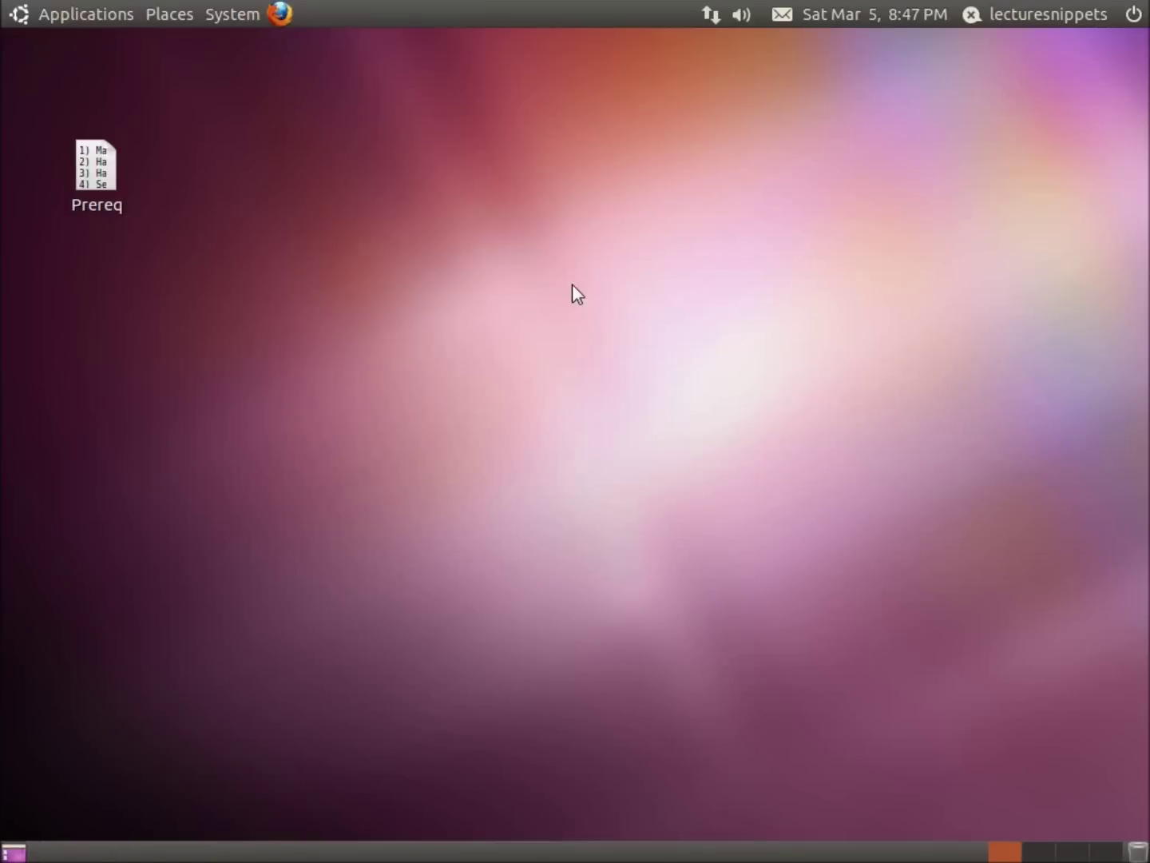
# Start a terminal from Applications > Accessories > Terminal.
pyautogui.click(233, 18)
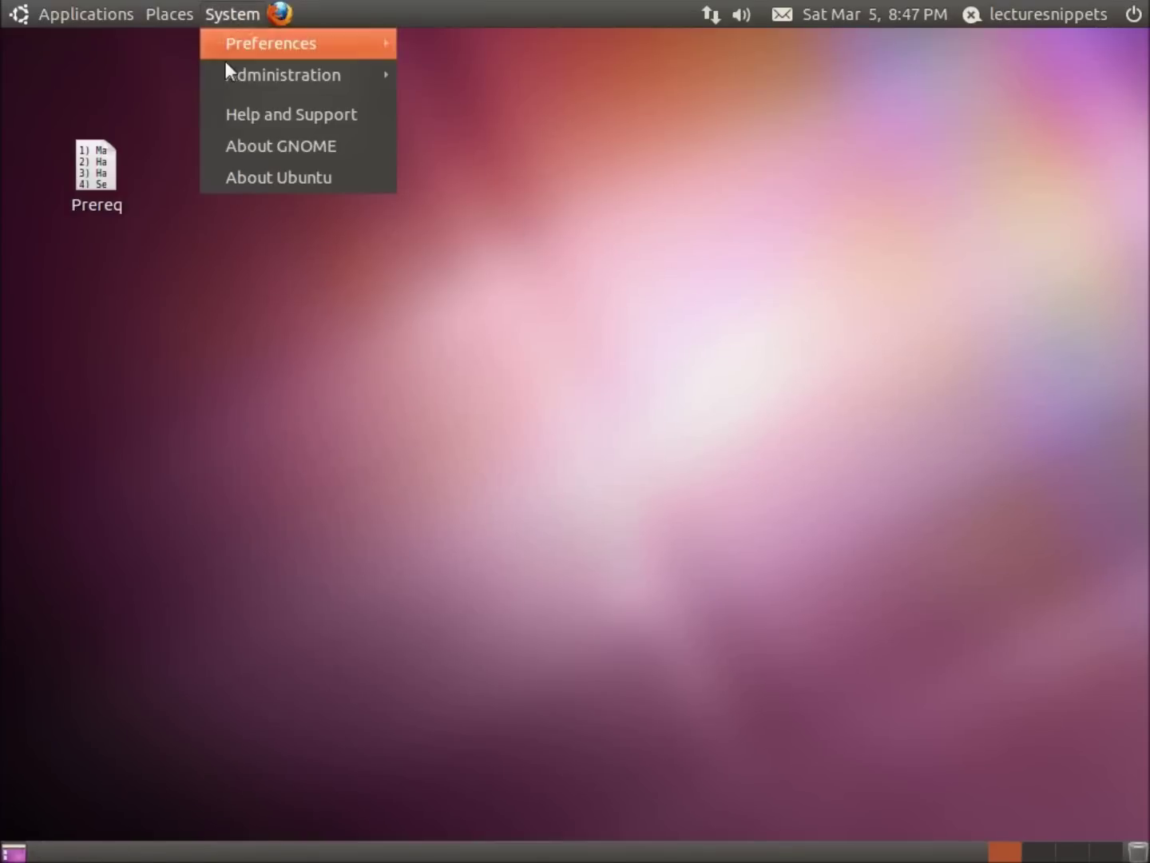
pyautogui.moveTo(226, 67)
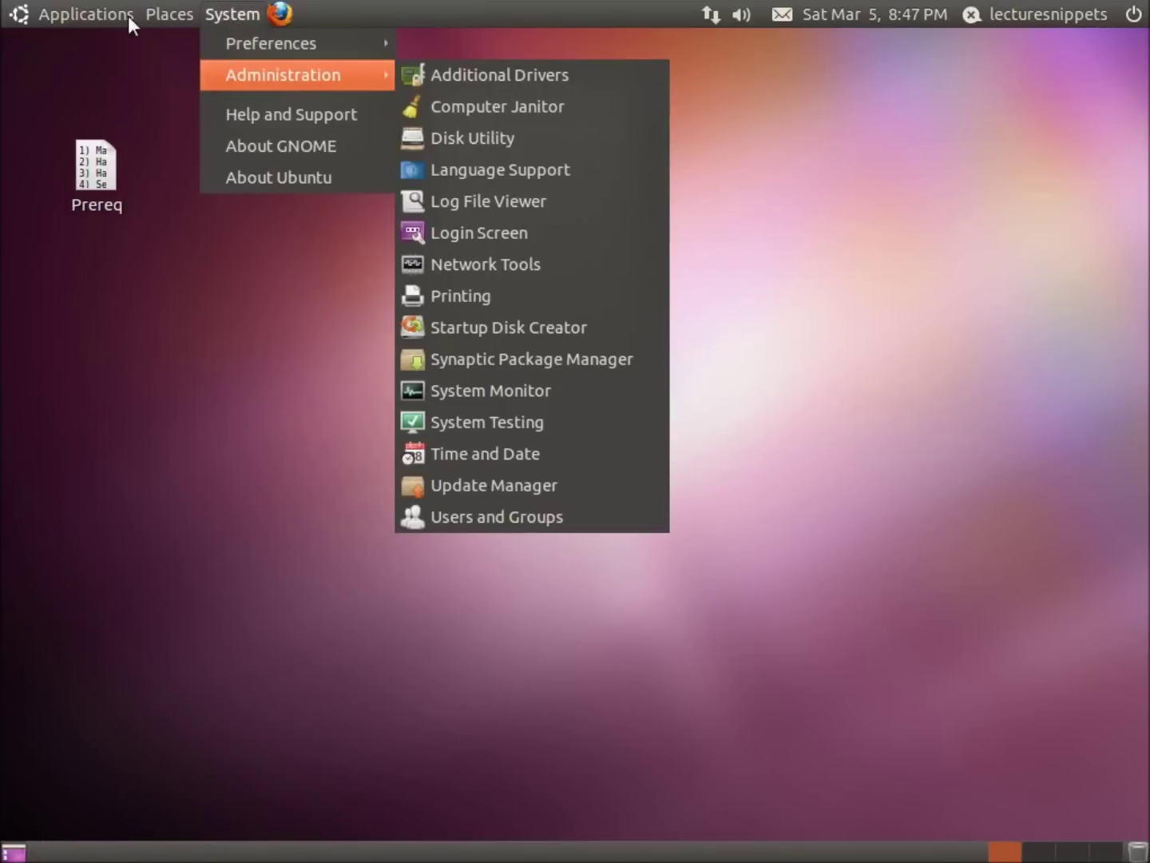
pyautogui.click(86, 13)
pyautogui.moveTo(210, 52)
pyautogui.click(340, 233)
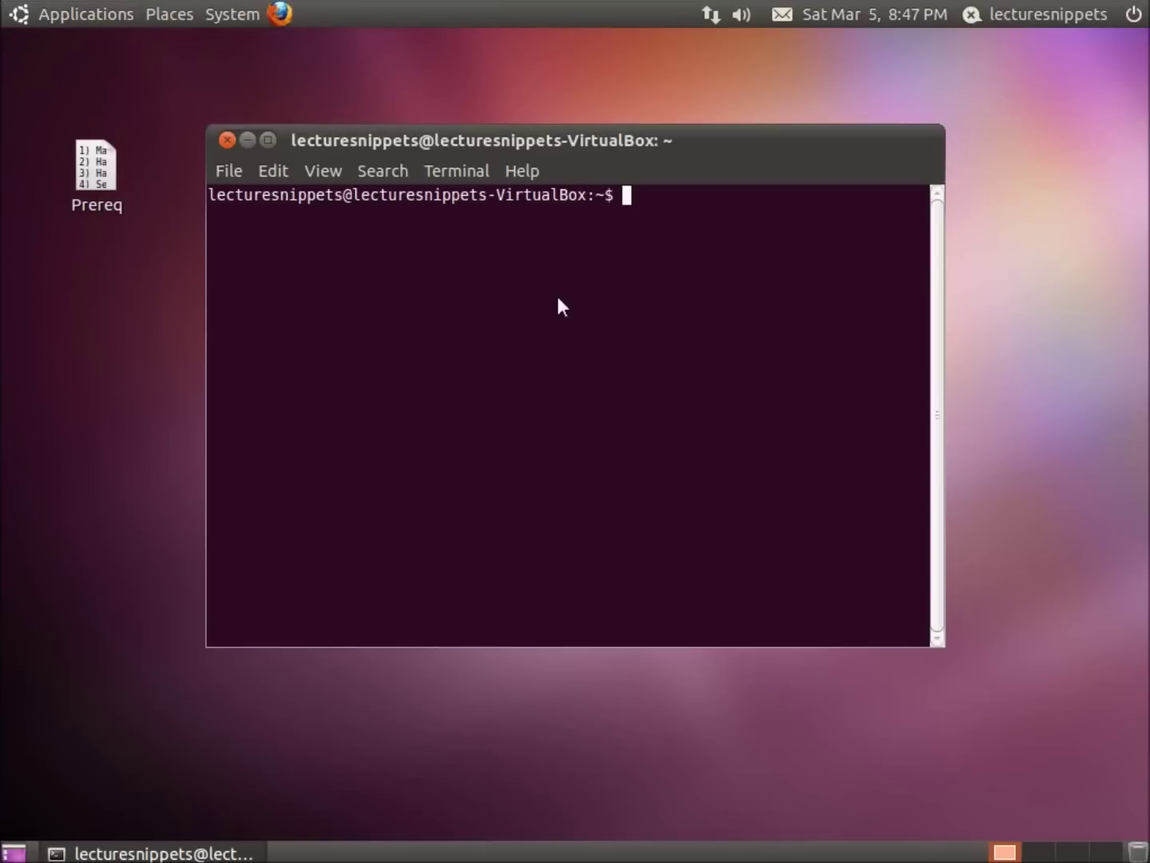
# Run sudo chmod 777 /var/www with the administrator password and close the terminal.
pyautogui.write('sudo chmod 777')
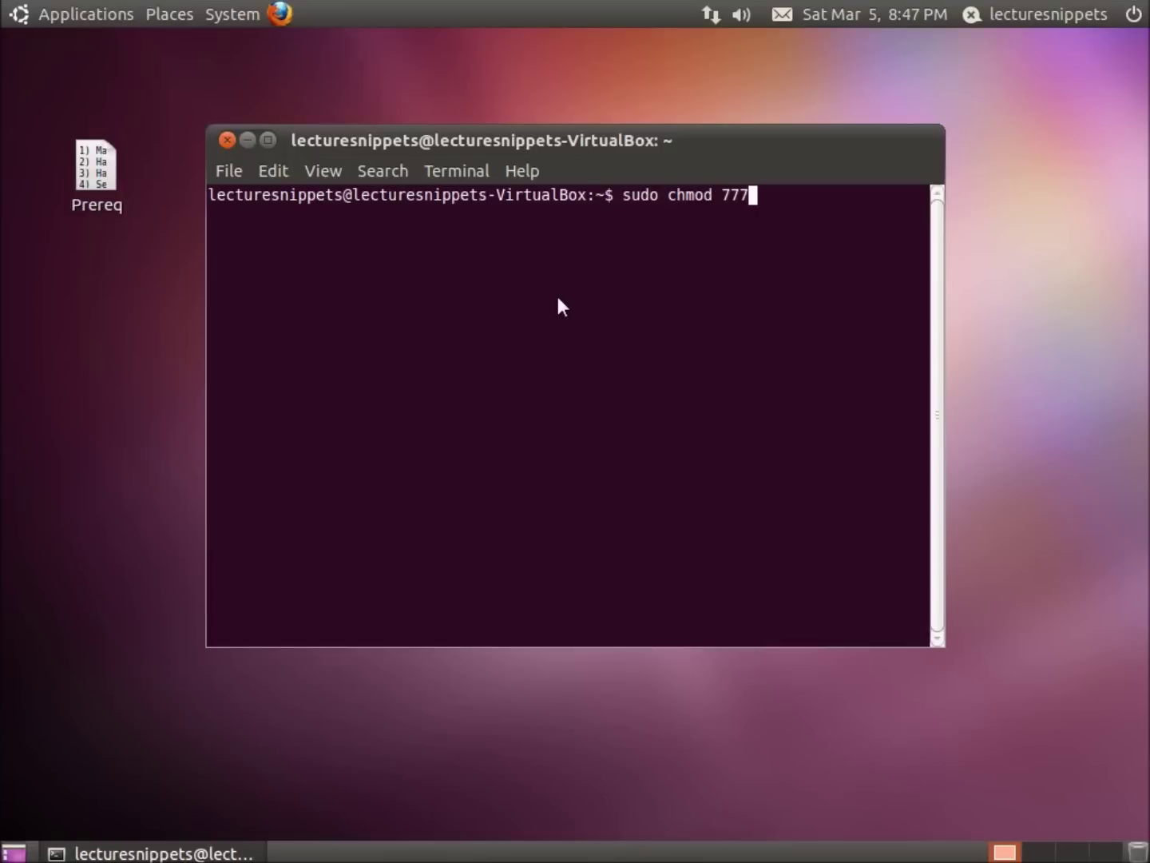
pyautogui.write(' /var/www')
pyautogui.press('Return')
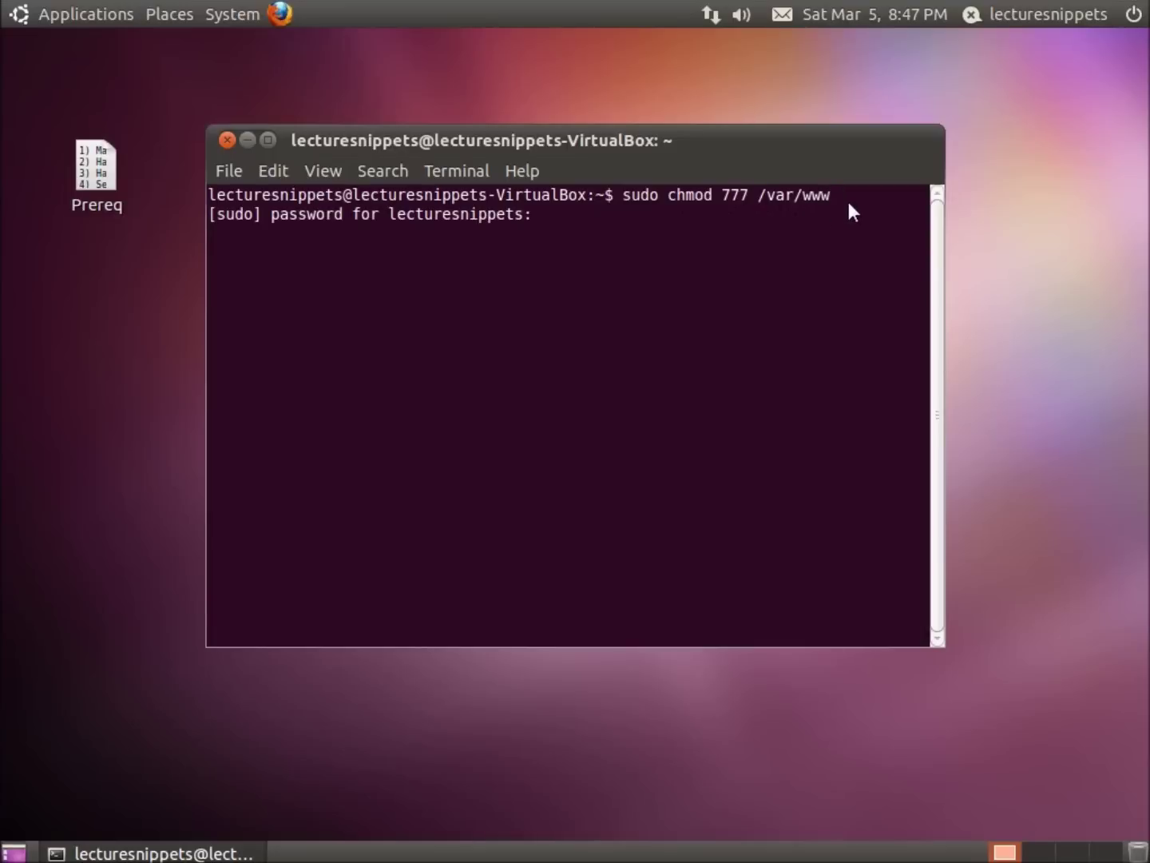
pyautogui.press('Return')
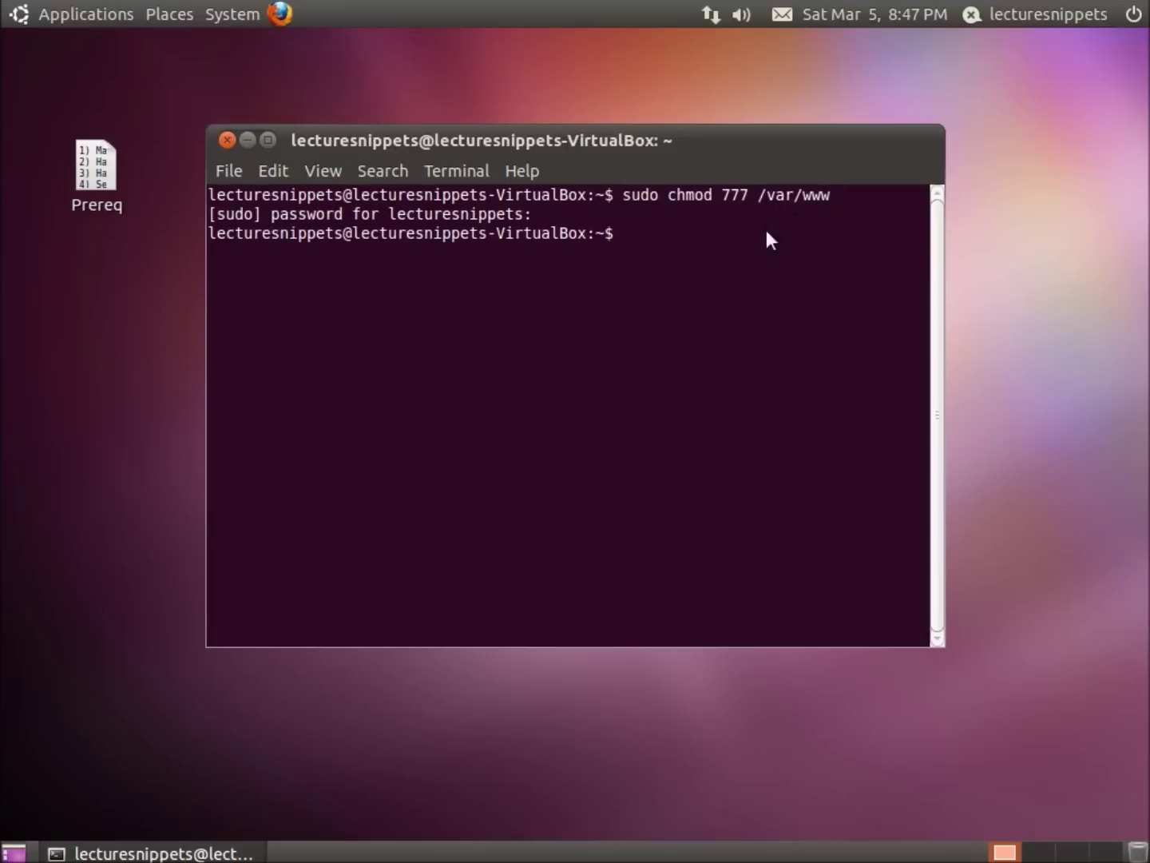
pyautogui.moveTo(619, 140); pyautogui.dragTo(585, 119)
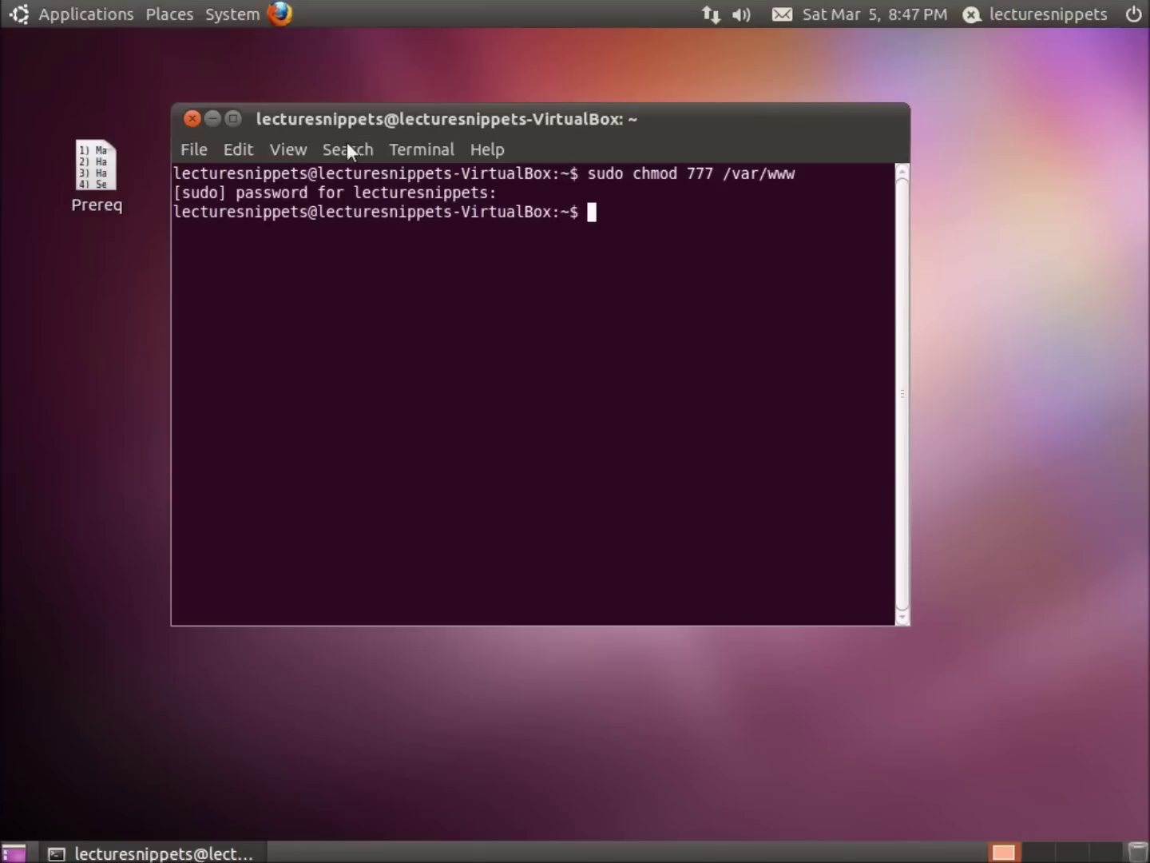
pyautogui.click(191, 119)
pyautogui.click(277, 16)
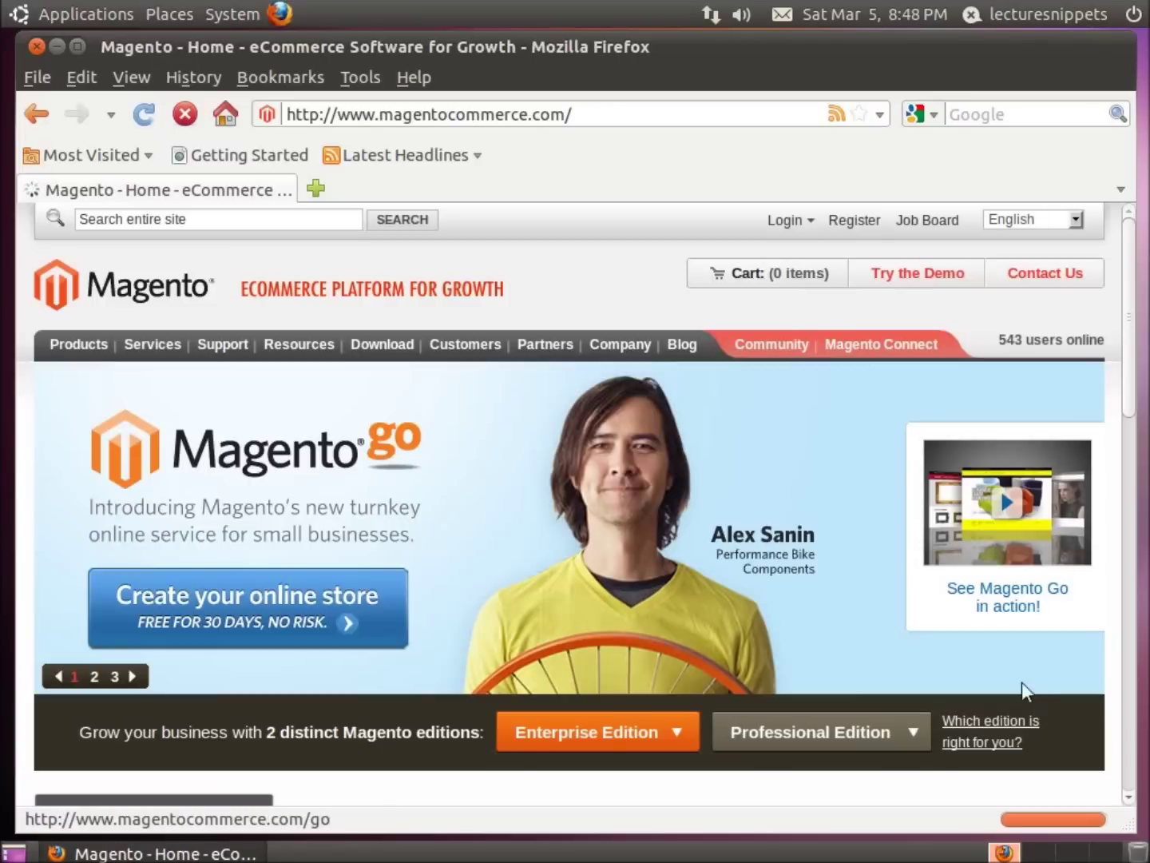
# Go to the Download Magento page on magentocommerce.com.
pyautogui.moveTo(554, 349)
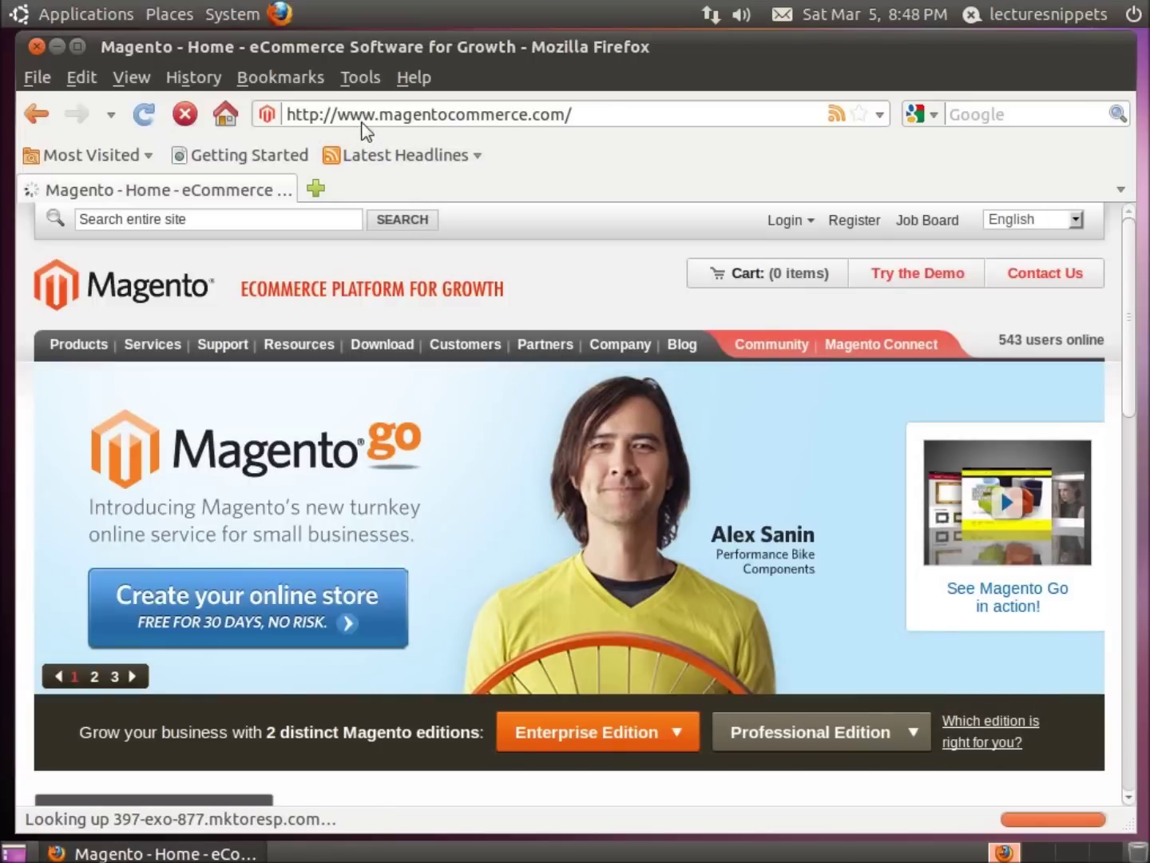
pyautogui.moveTo(380, 114); pyautogui.dragTo(570, 114)
pyautogui.click(587, 115)
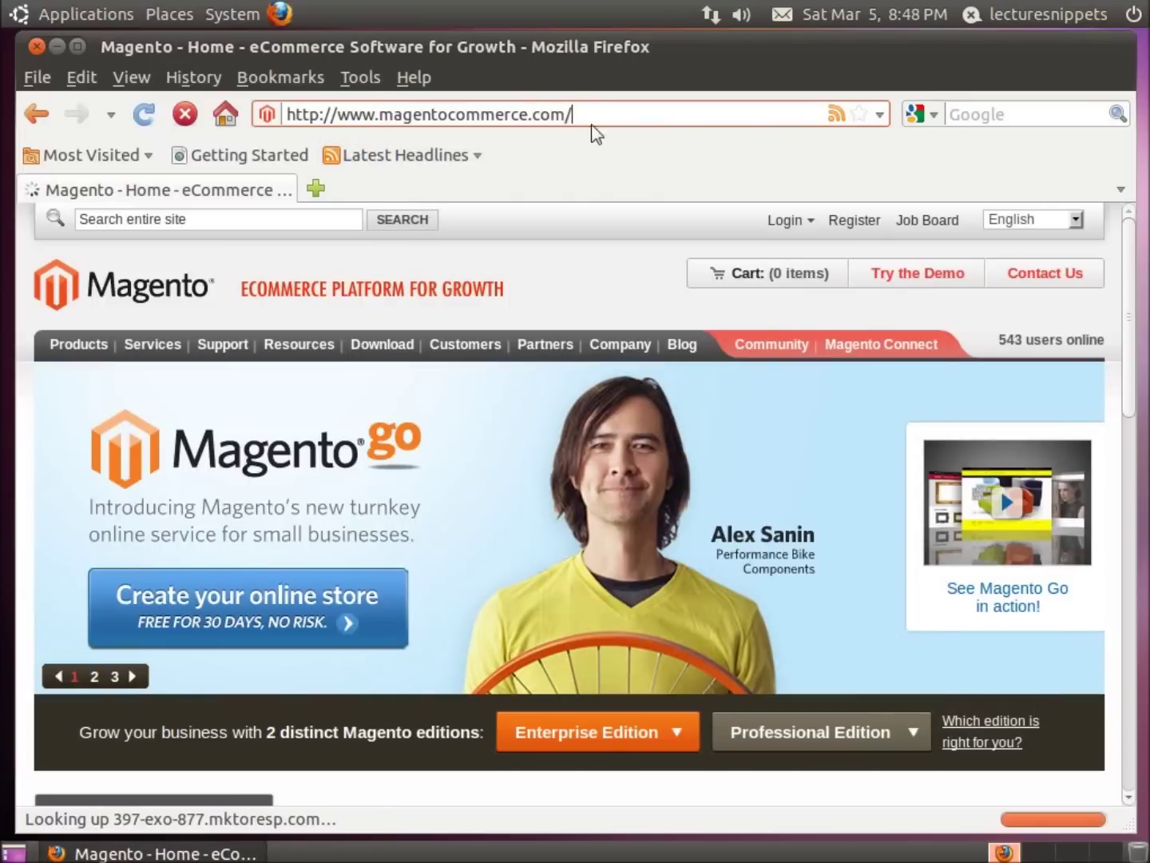
pyautogui.moveTo(380, 355)
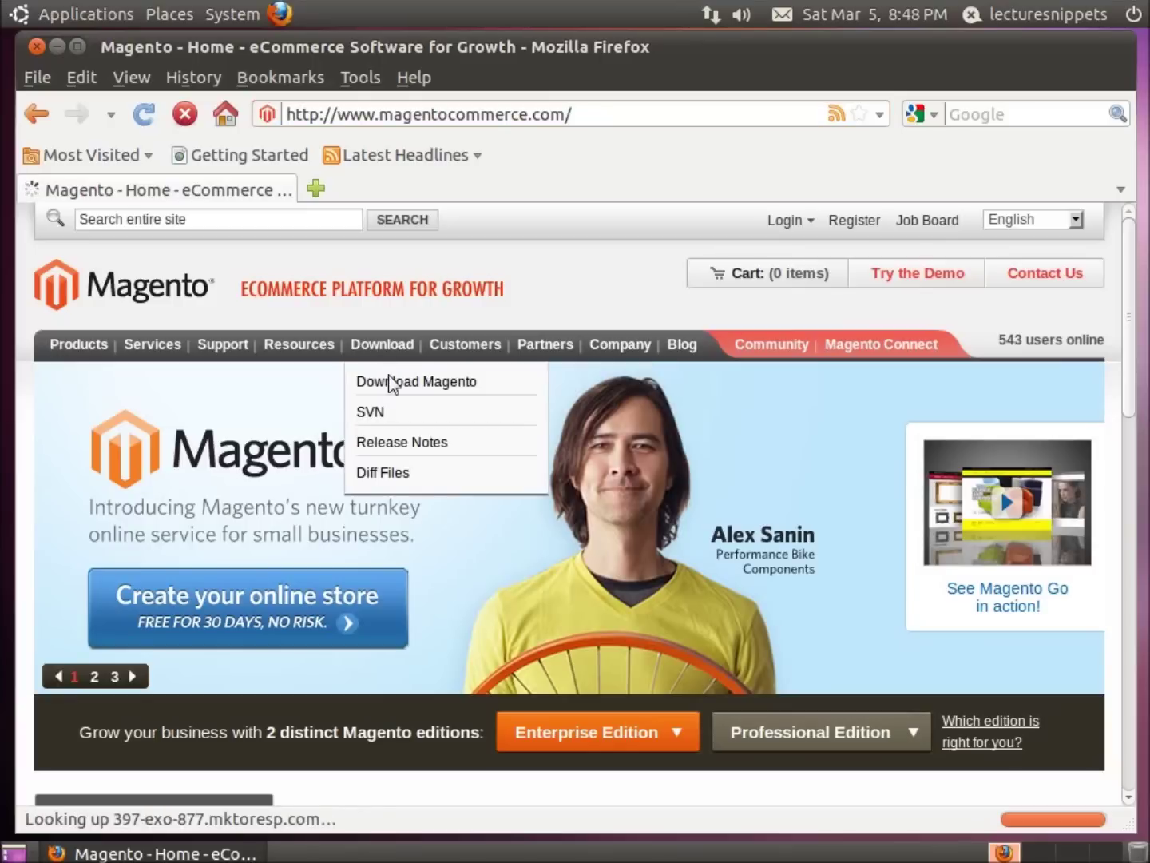
pyautogui.click(391, 383)
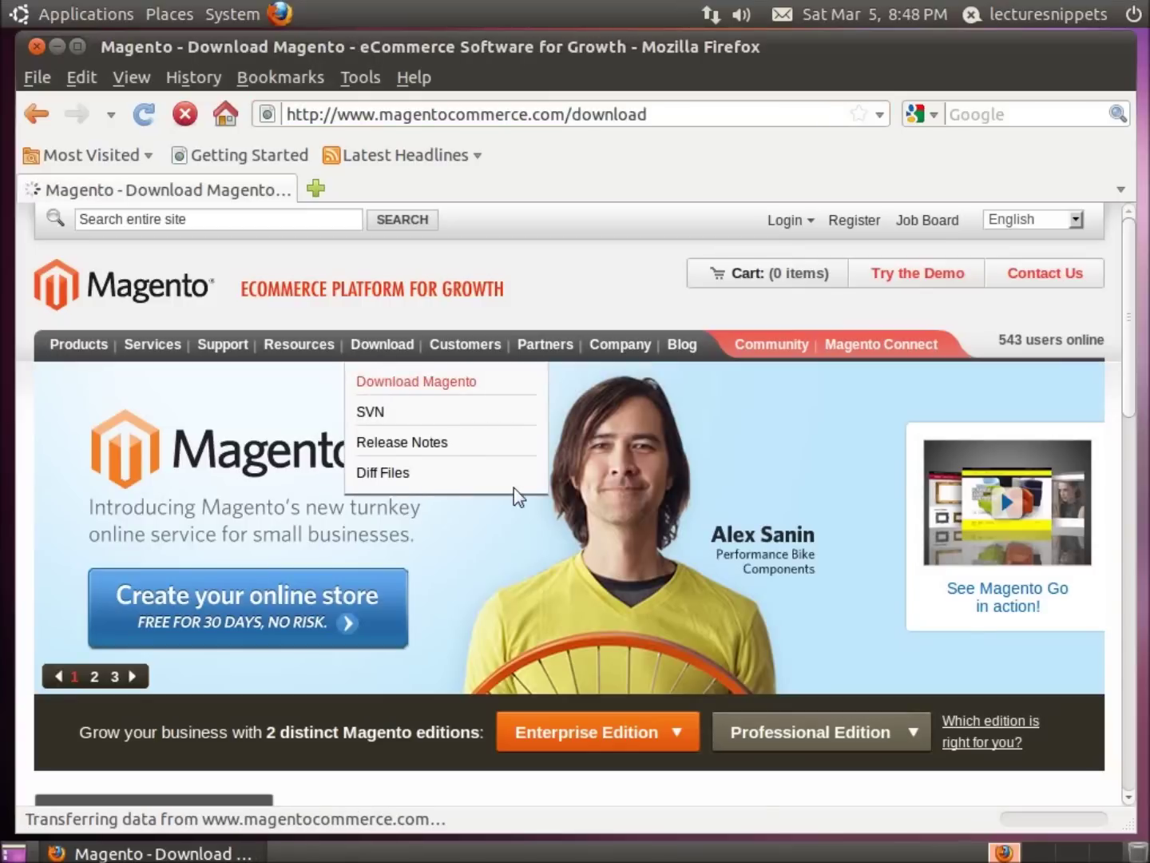
pyautogui.scroll(-4, 523, 563)
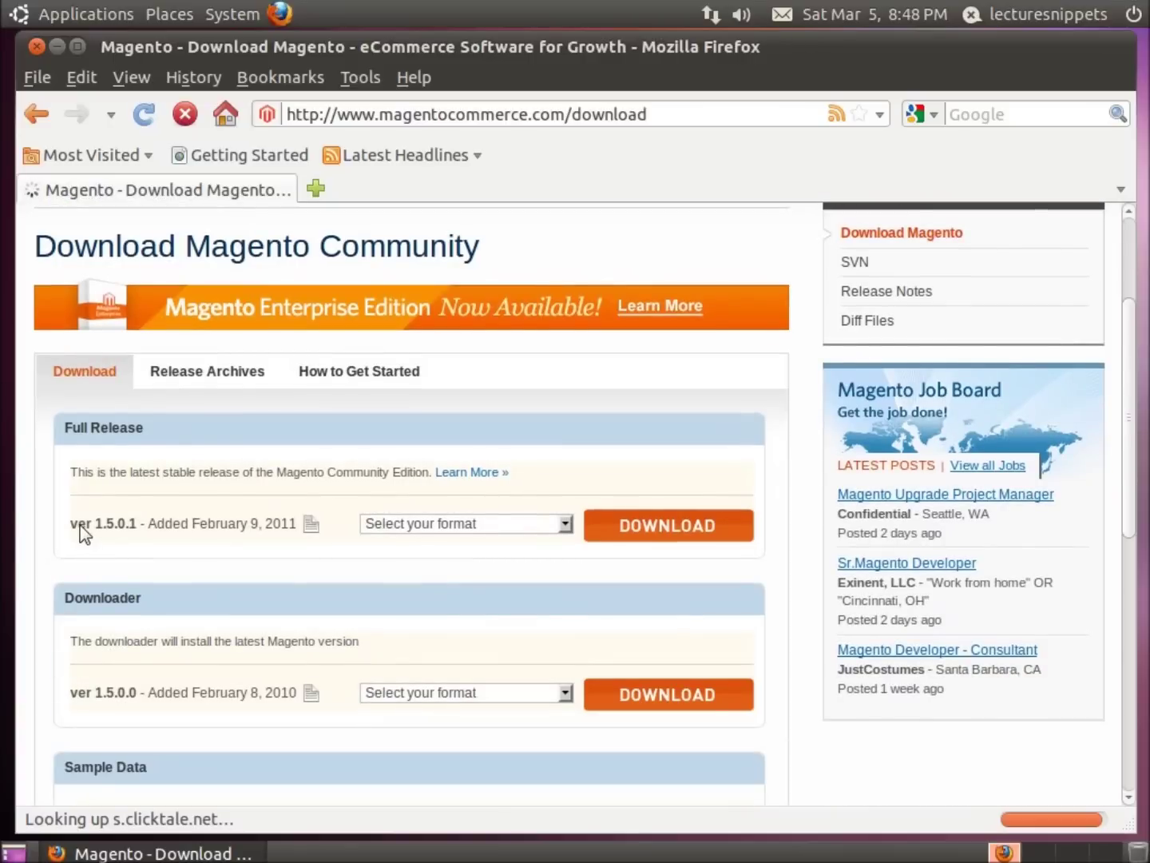
# Save the magento-1.5.0.1.tar.gz full release to disk, skipping login, then close Firefox.
pyautogui.click(564, 525)
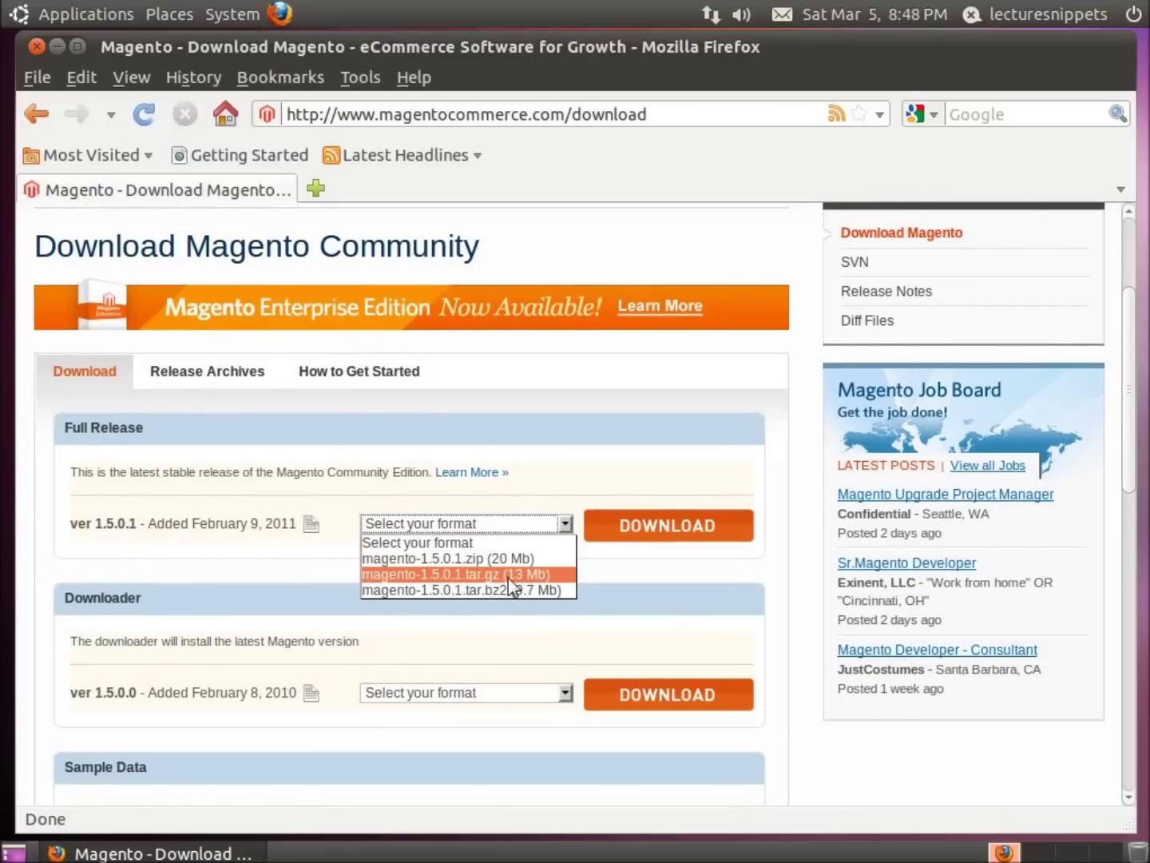
pyautogui.click(508, 577)
pyautogui.click(654, 537)
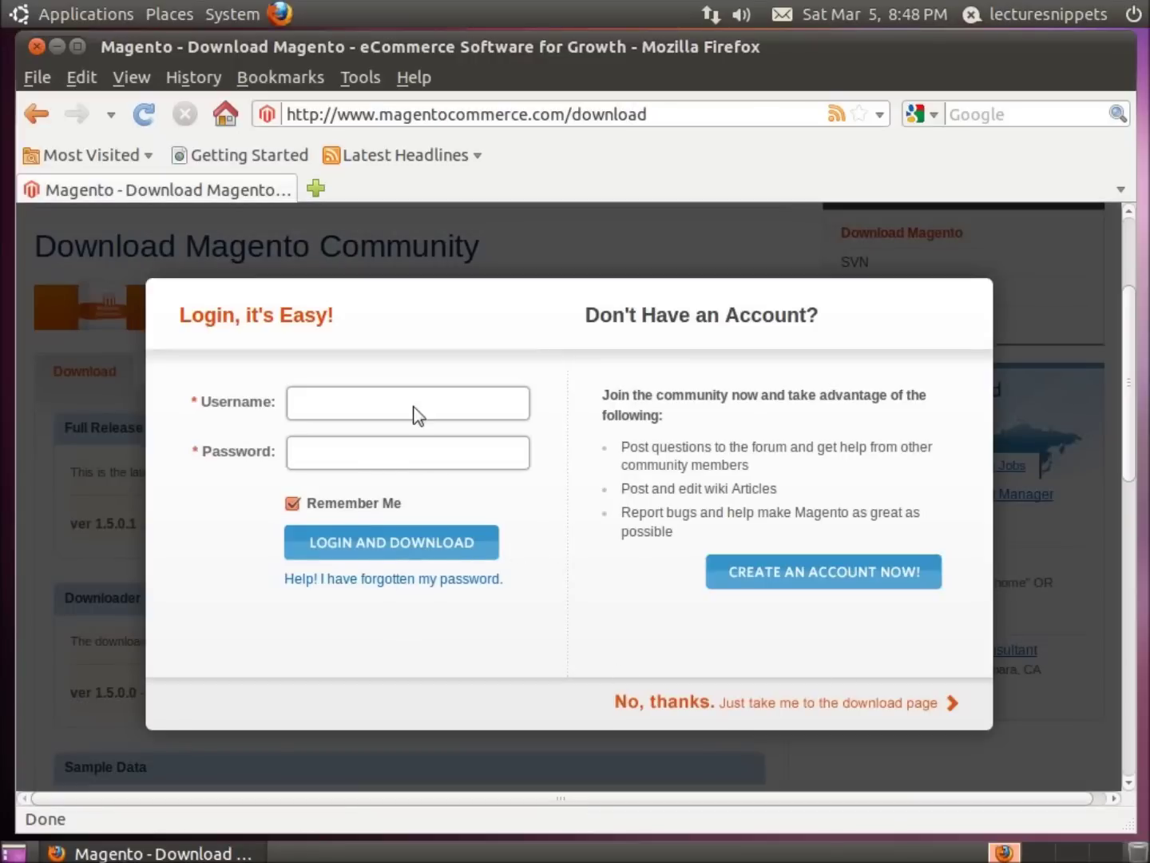
pyautogui.click(846, 700)
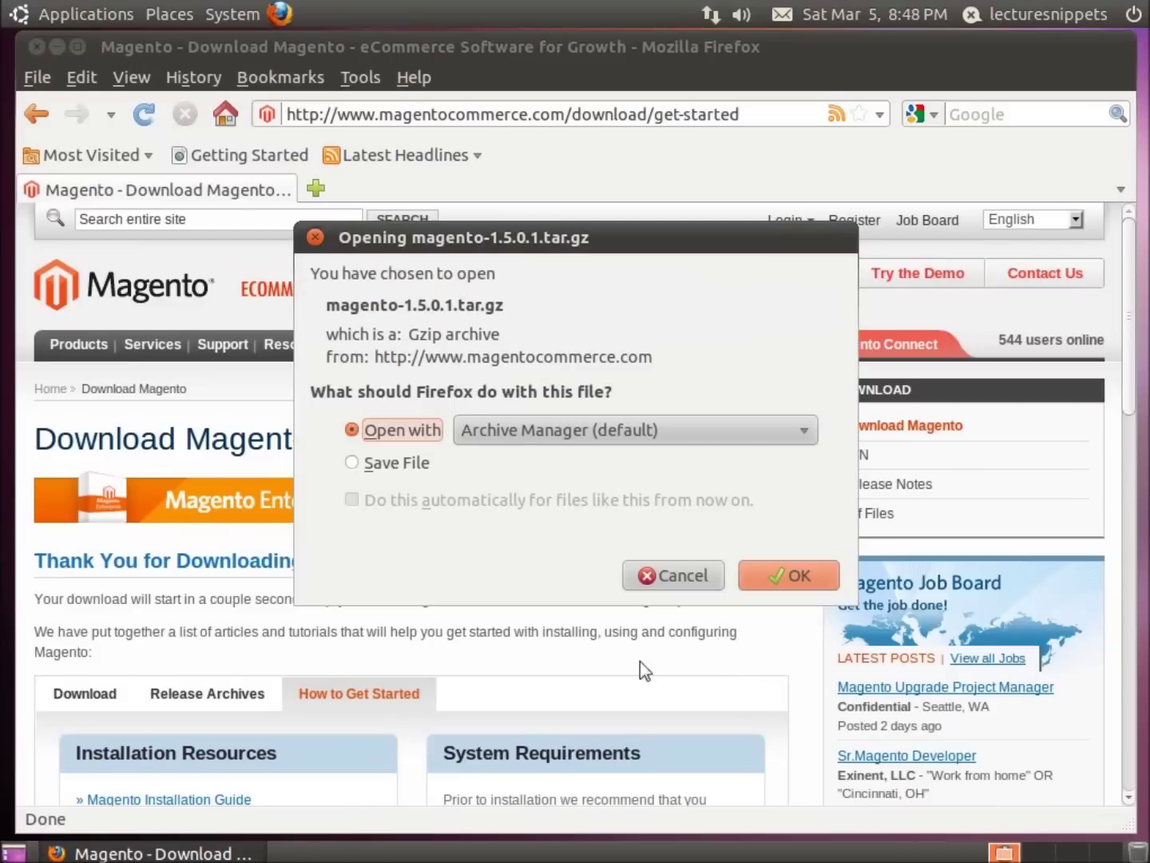
pyautogui.click(351, 465)
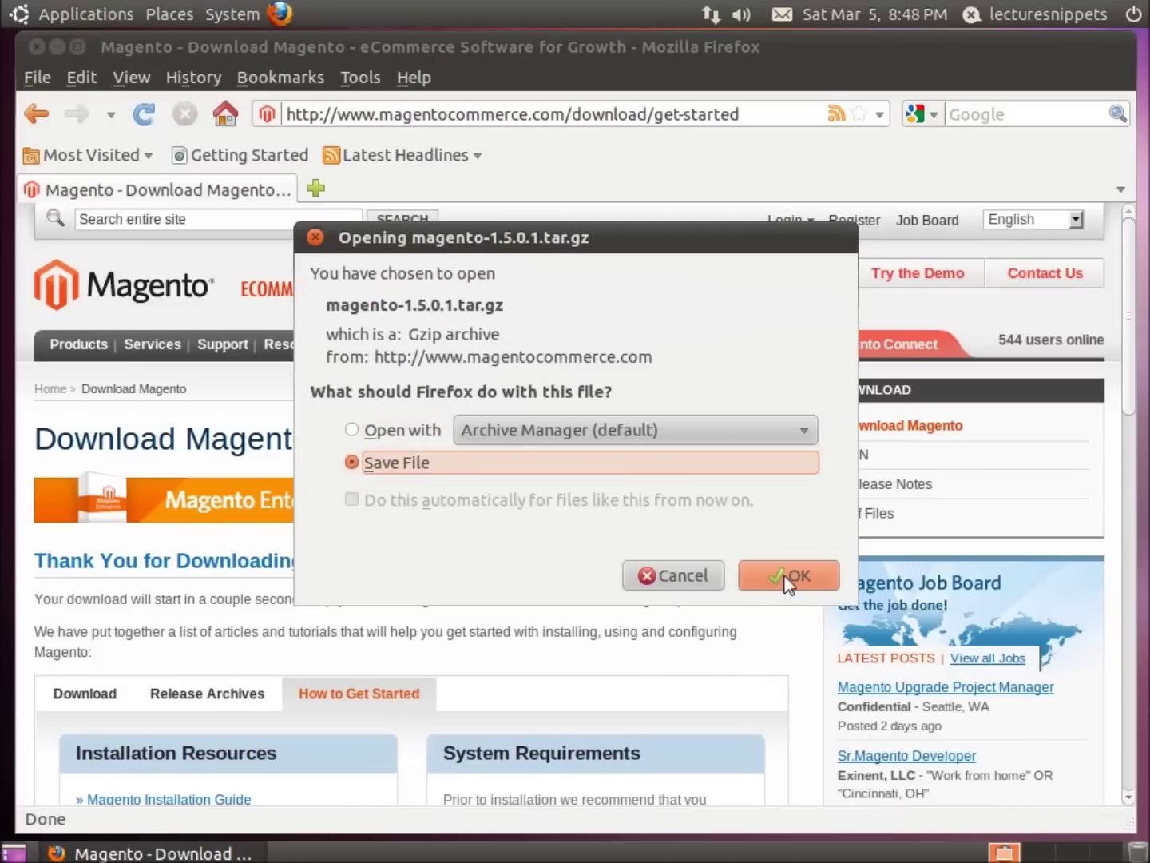
pyautogui.click(789, 579)
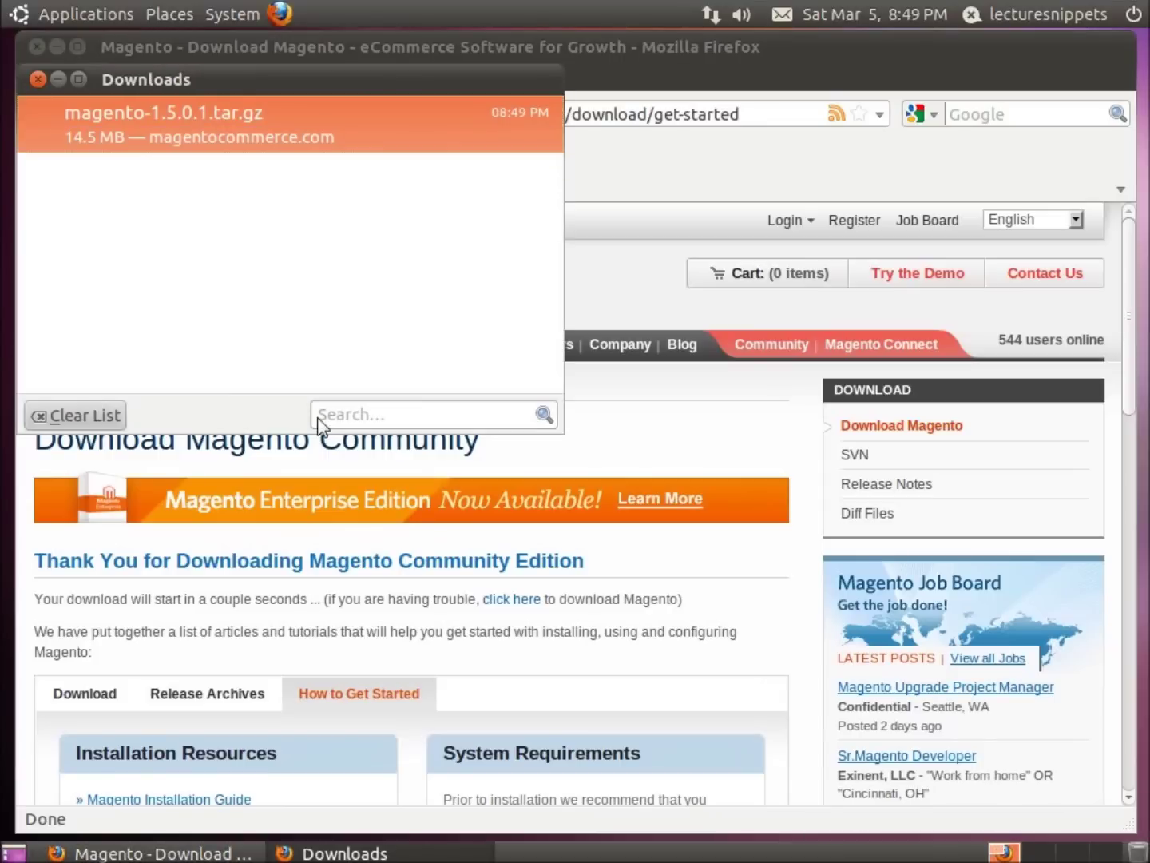
pyautogui.click(37, 80)
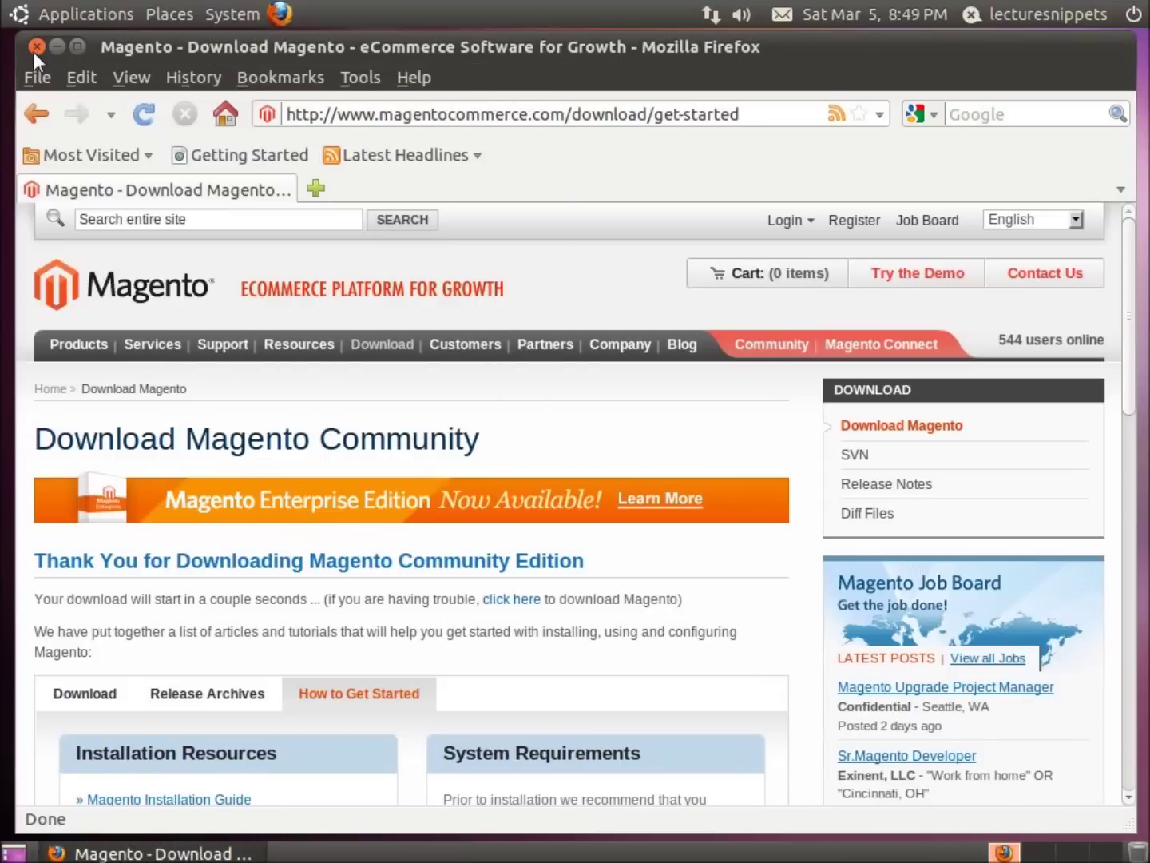
pyautogui.click(34, 50)
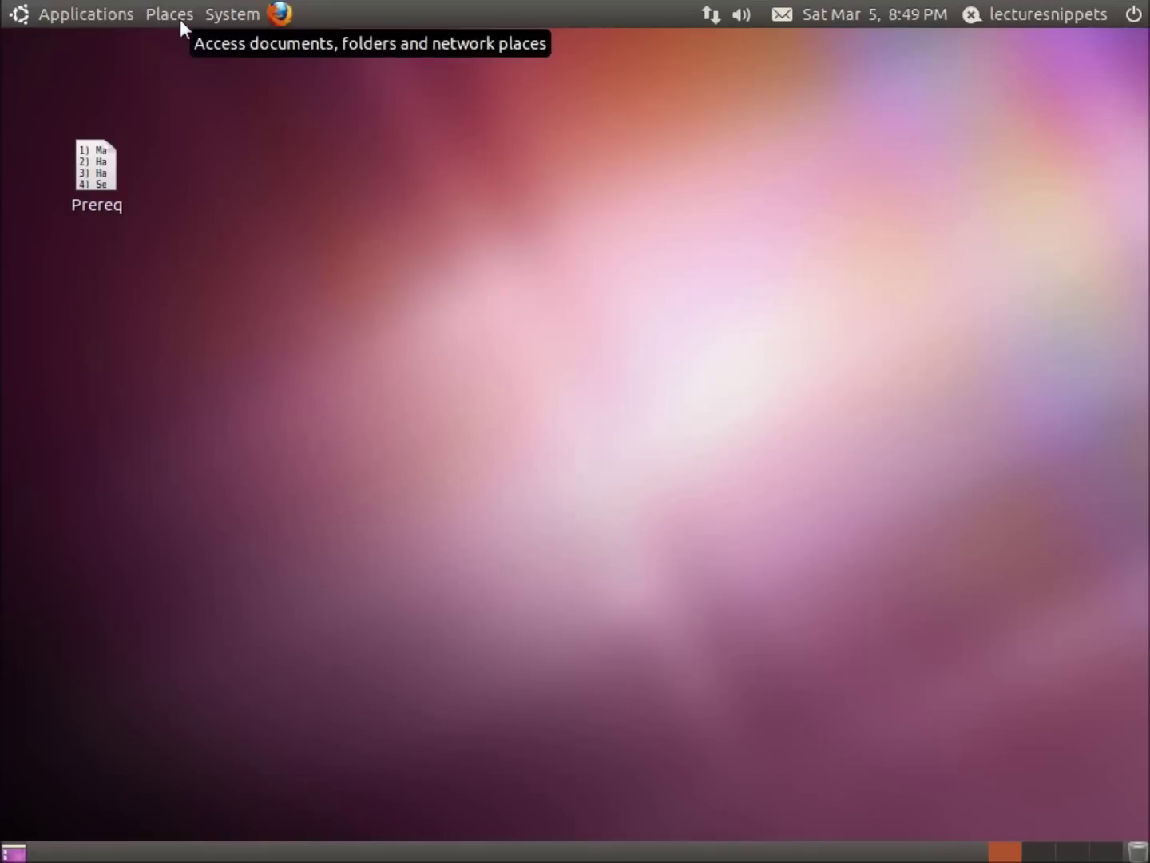
# Extract the Magento archive in Downloads and copy all 23 items of the magento folder.
pyautogui.click(170, 15)
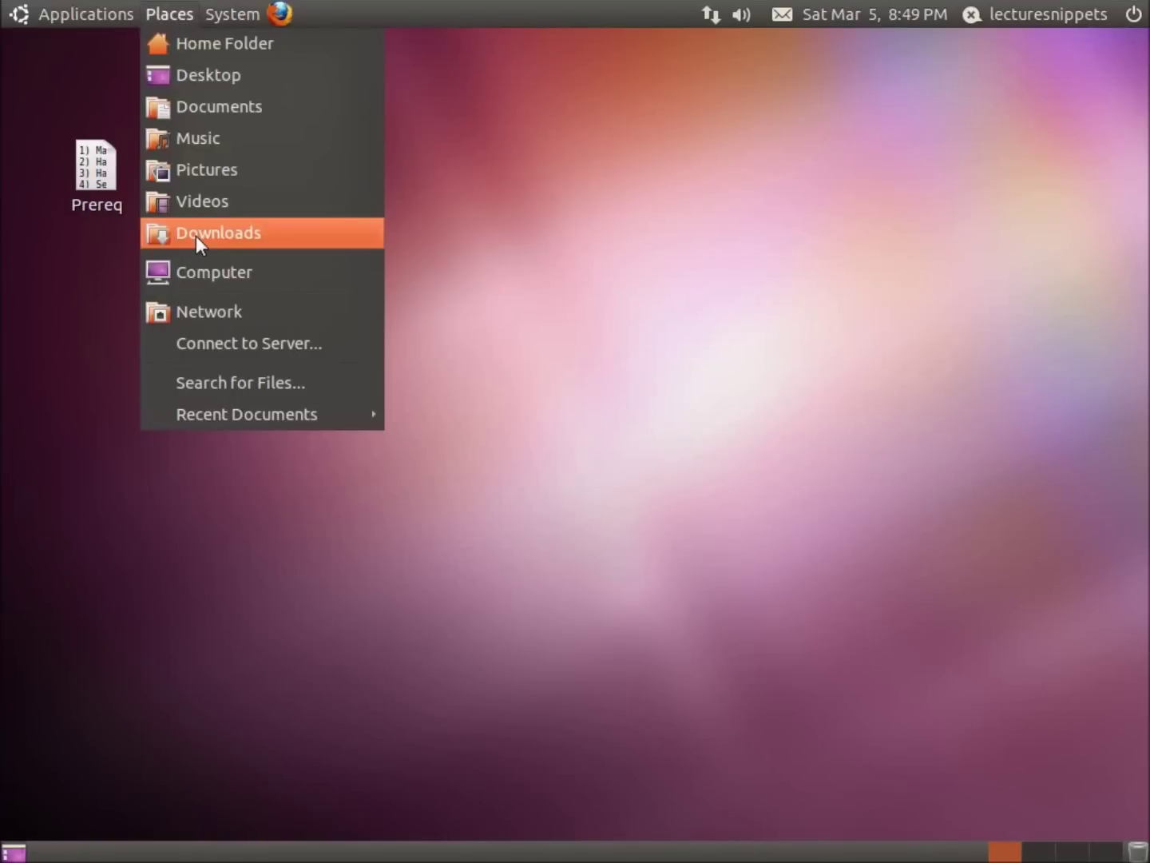
pyautogui.click(197, 238)
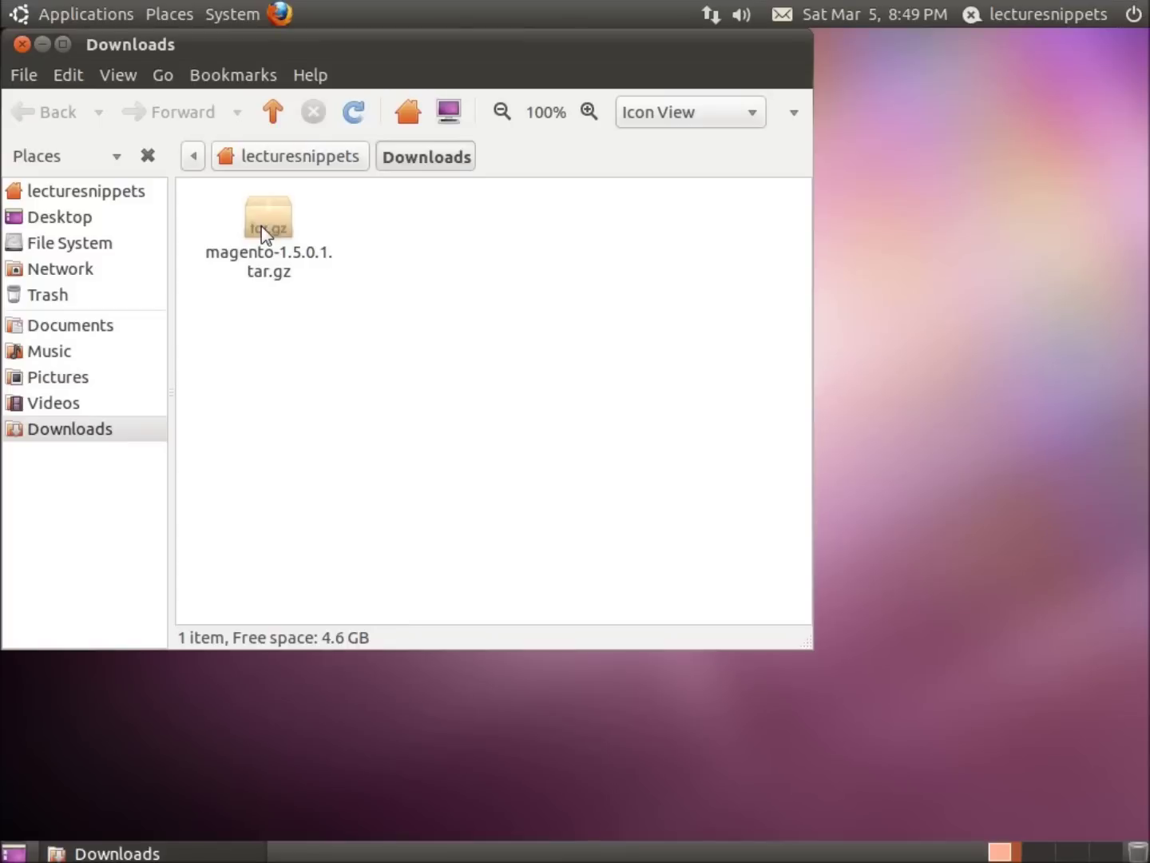
pyautogui.rightClick(262, 227)
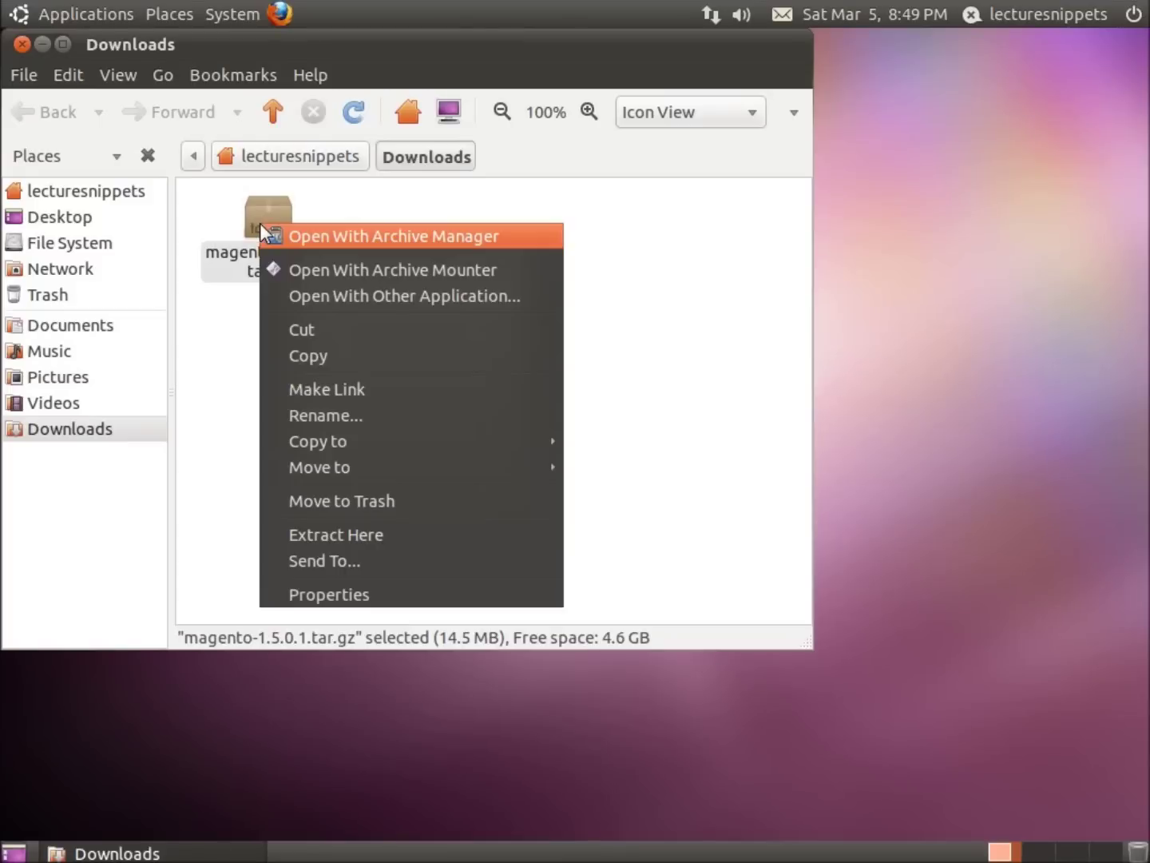
pyautogui.click(324, 534)
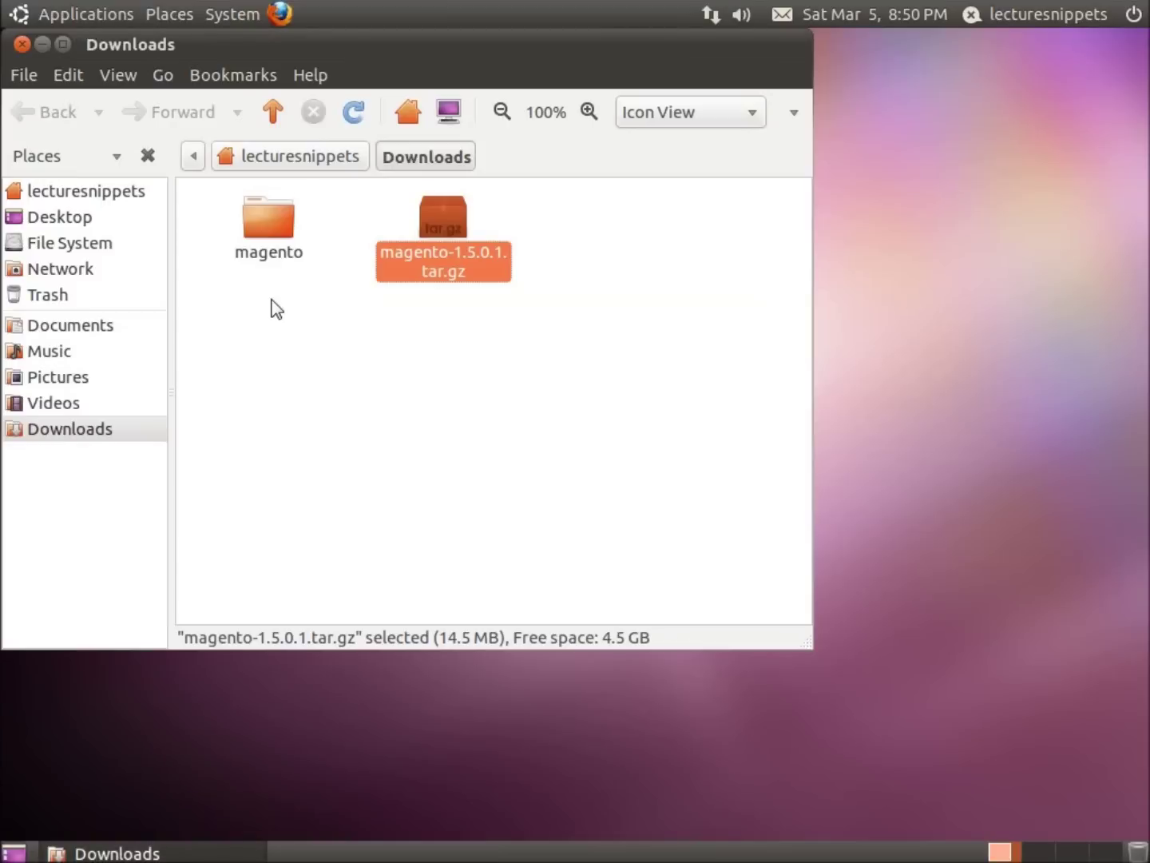
pyautogui.doubleClick(271, 229)
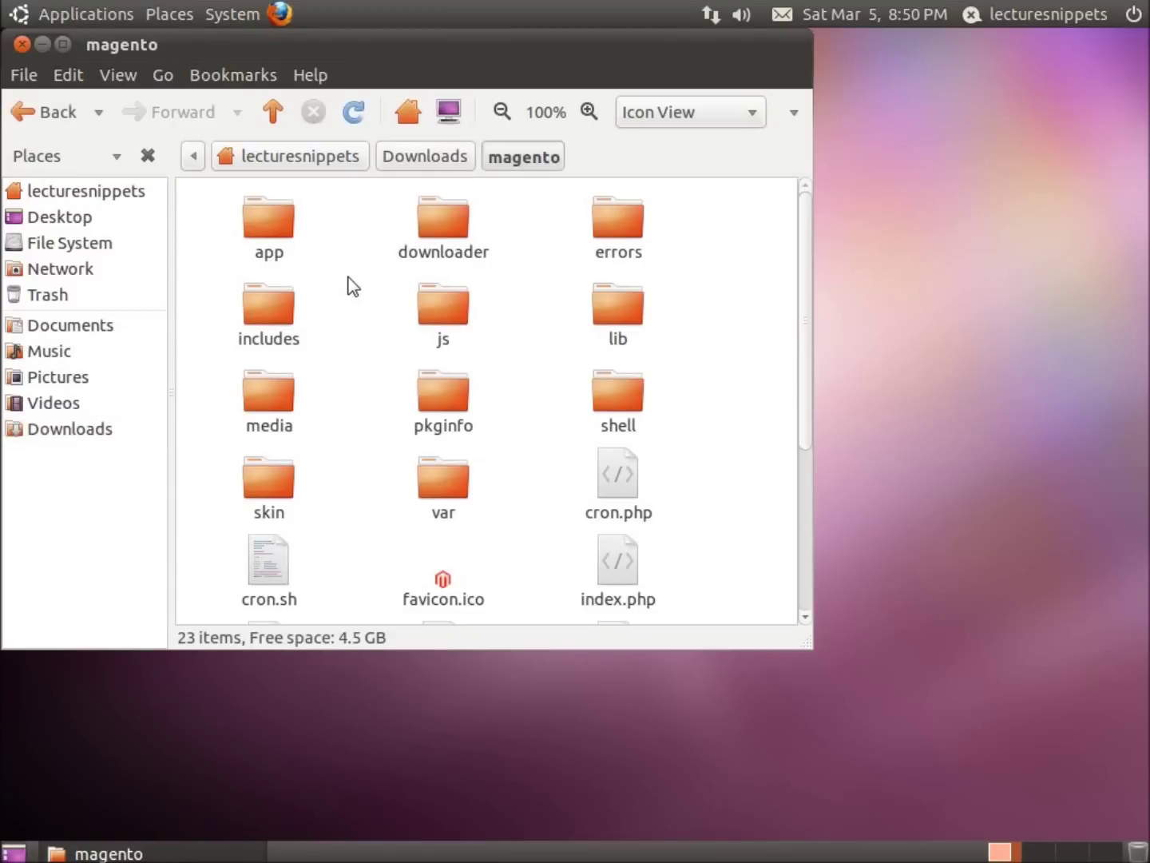
pyautogui.hotkey('ctrl', 'a')
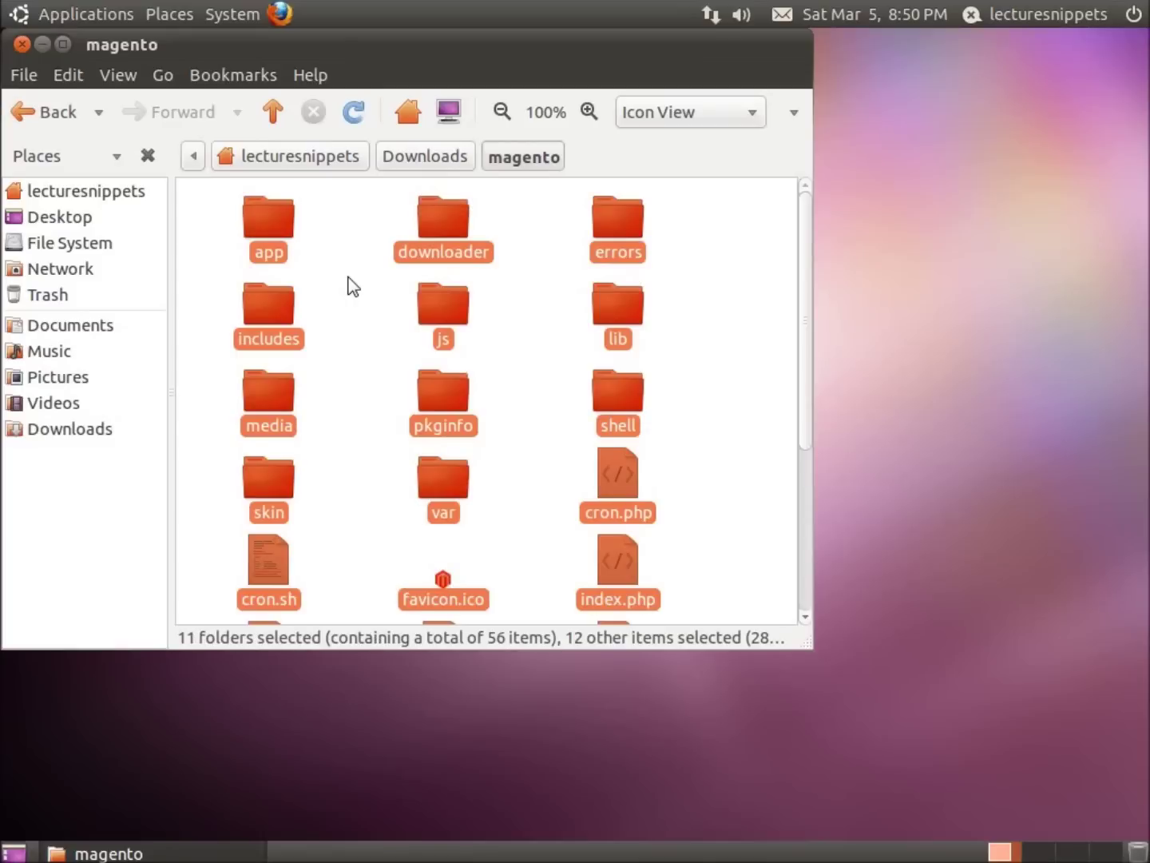
pyautogui.hotkey('ctrl', 'c')
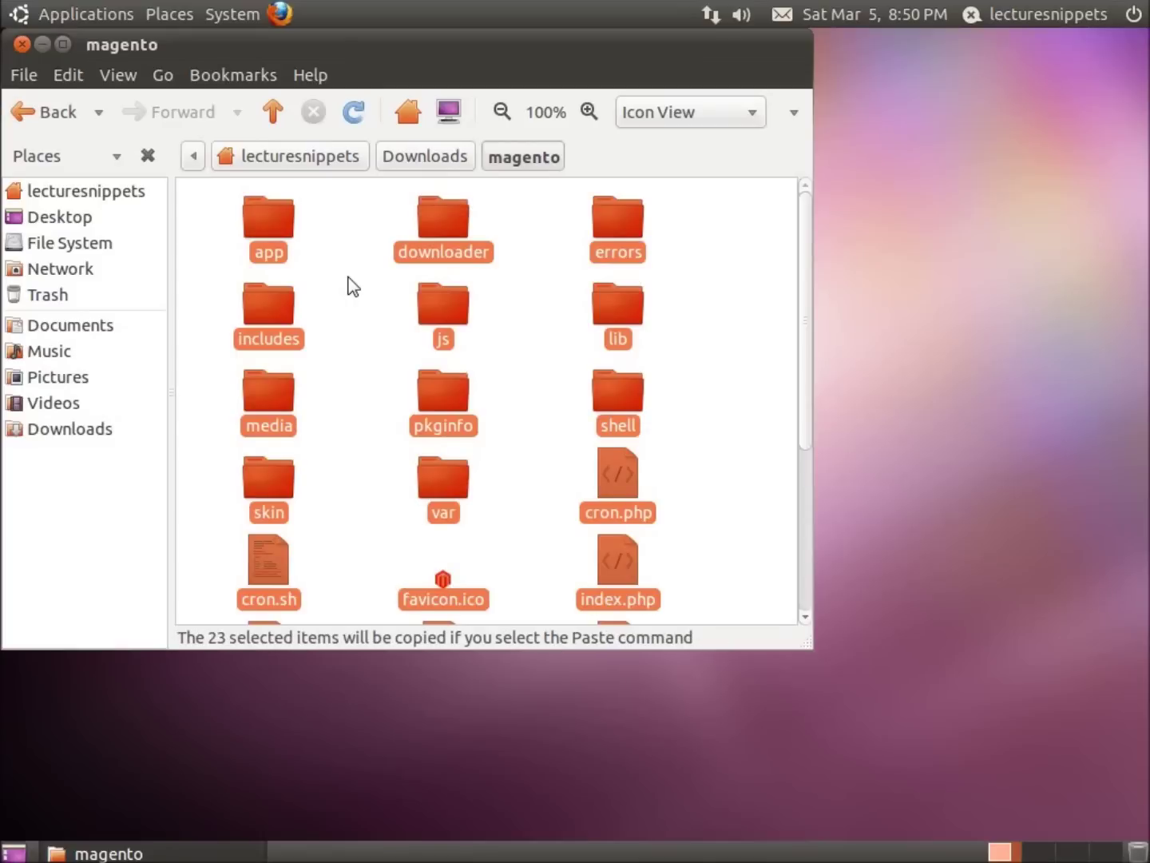
pyautogui.click(69, 246)
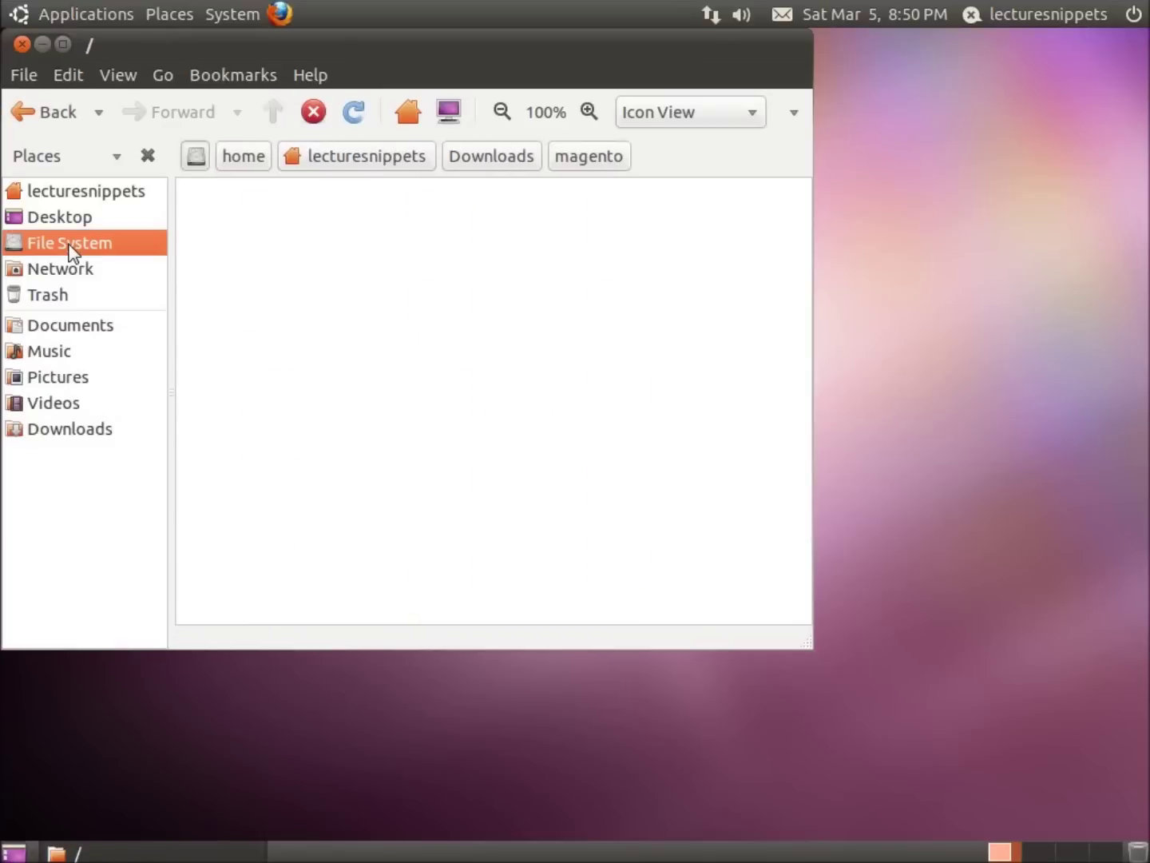
pyautogui.scroll(-5, 692, 465)
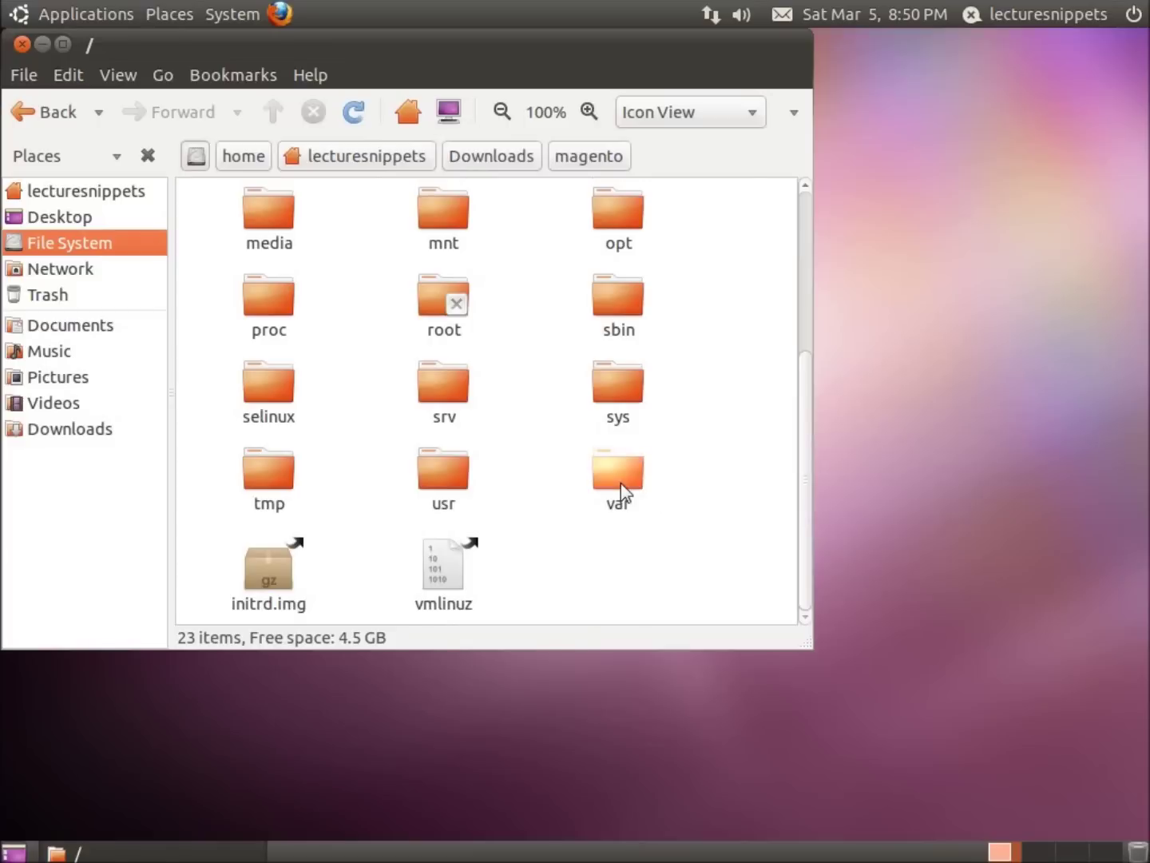
pyautogui.doubleClick(620, 482)
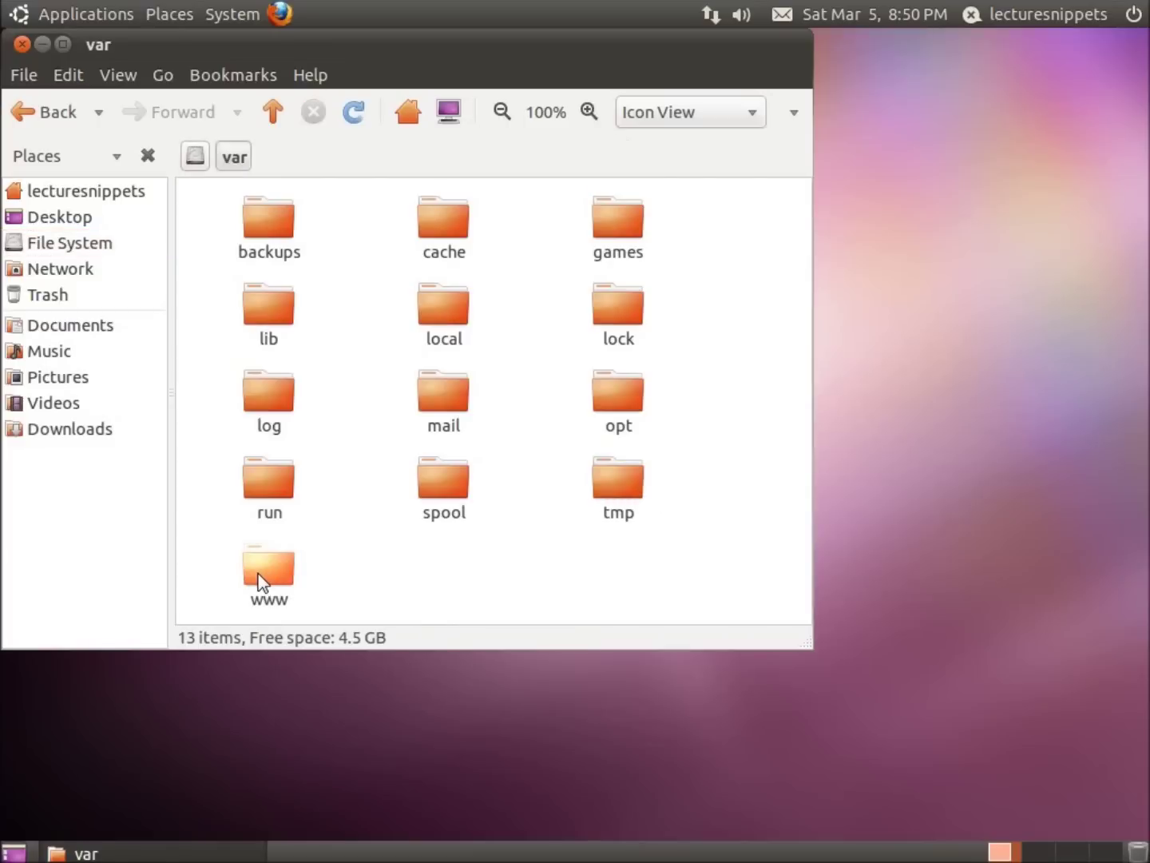
pyautogui.doubleClick(264, 571)
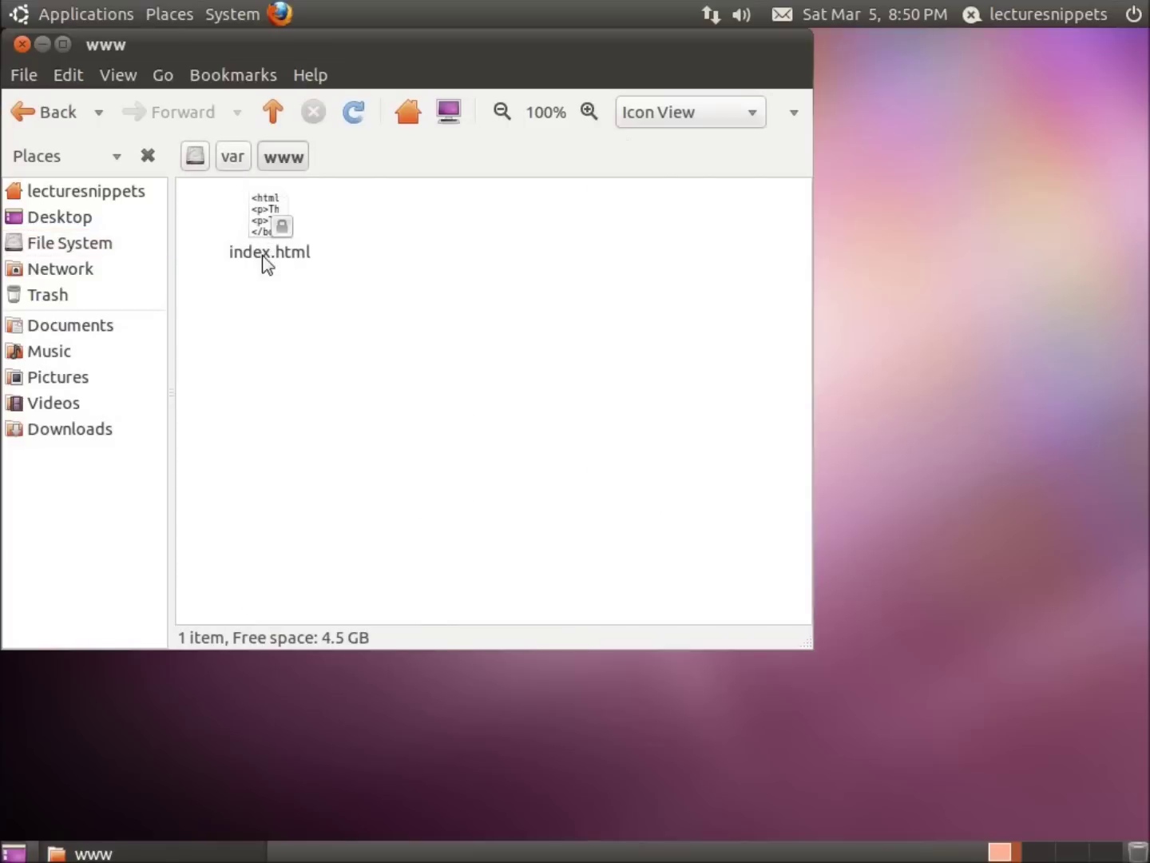
pyautogui.click(270, 237)
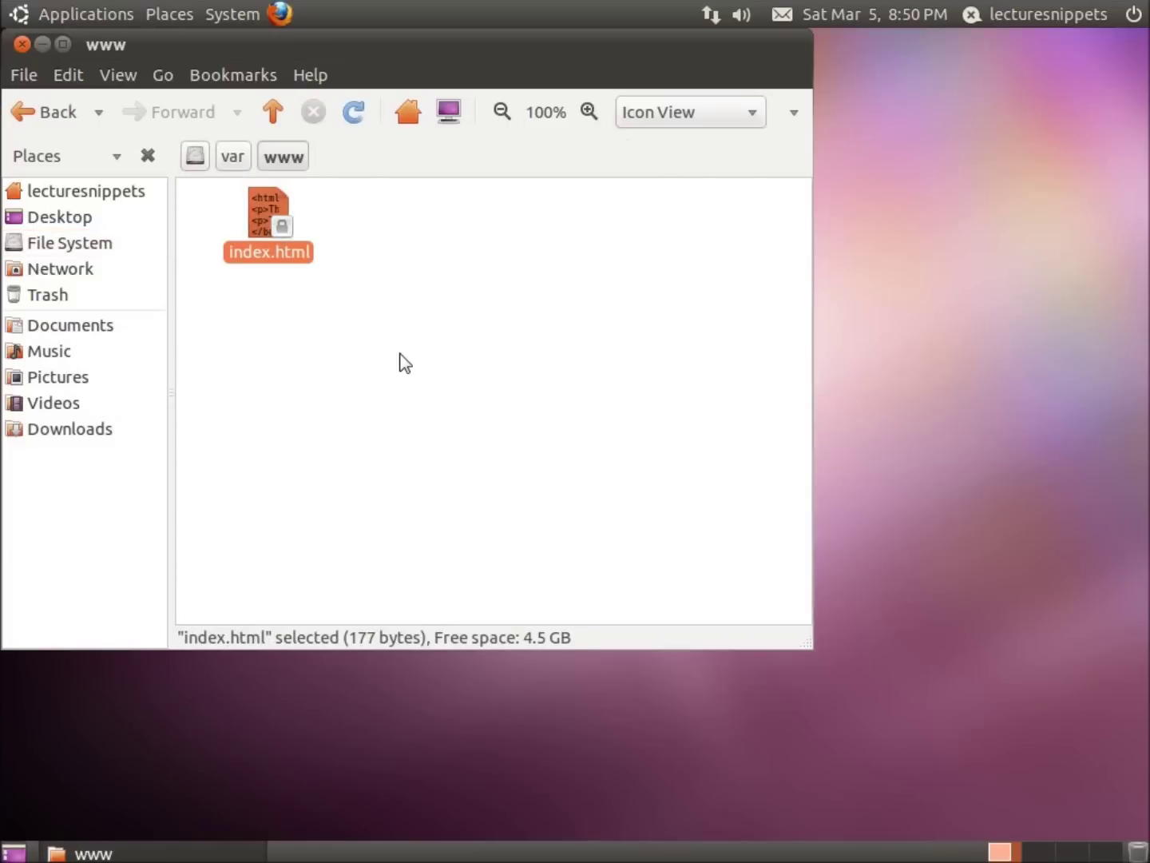
pyautogui.press('Delete')
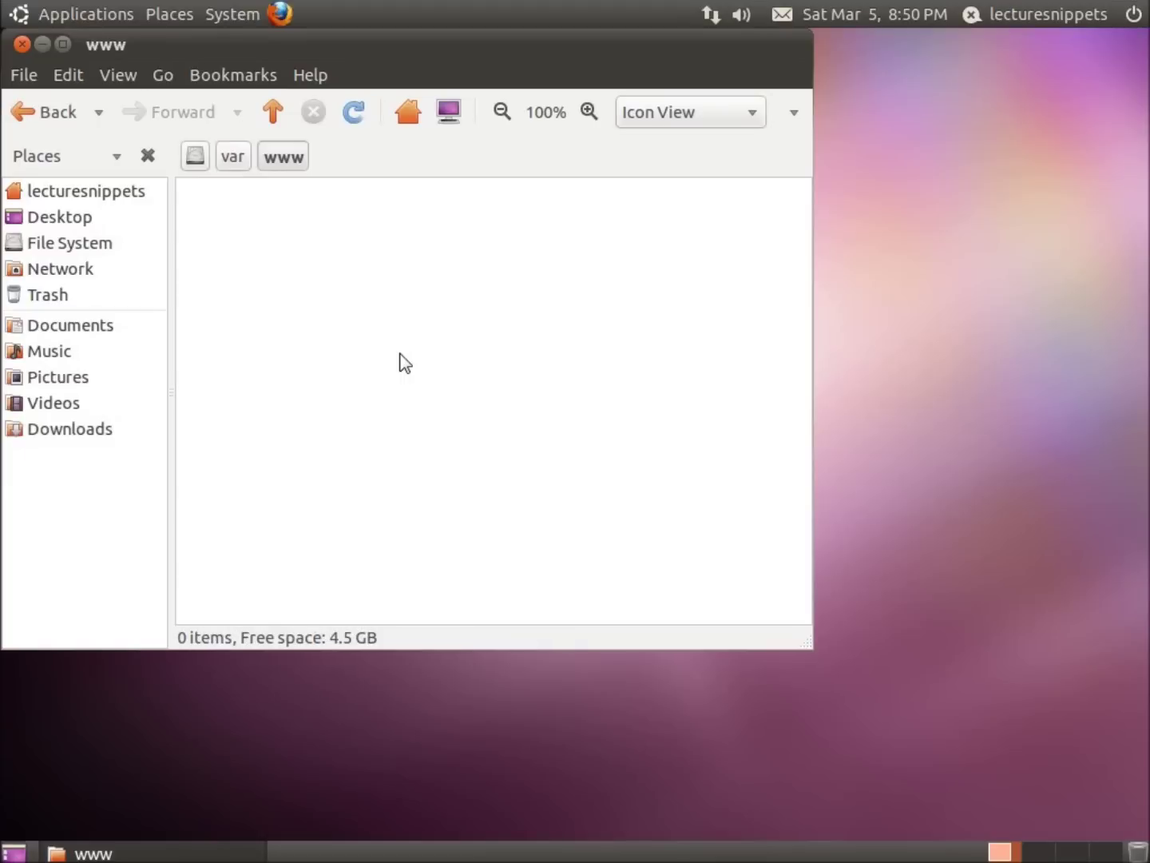
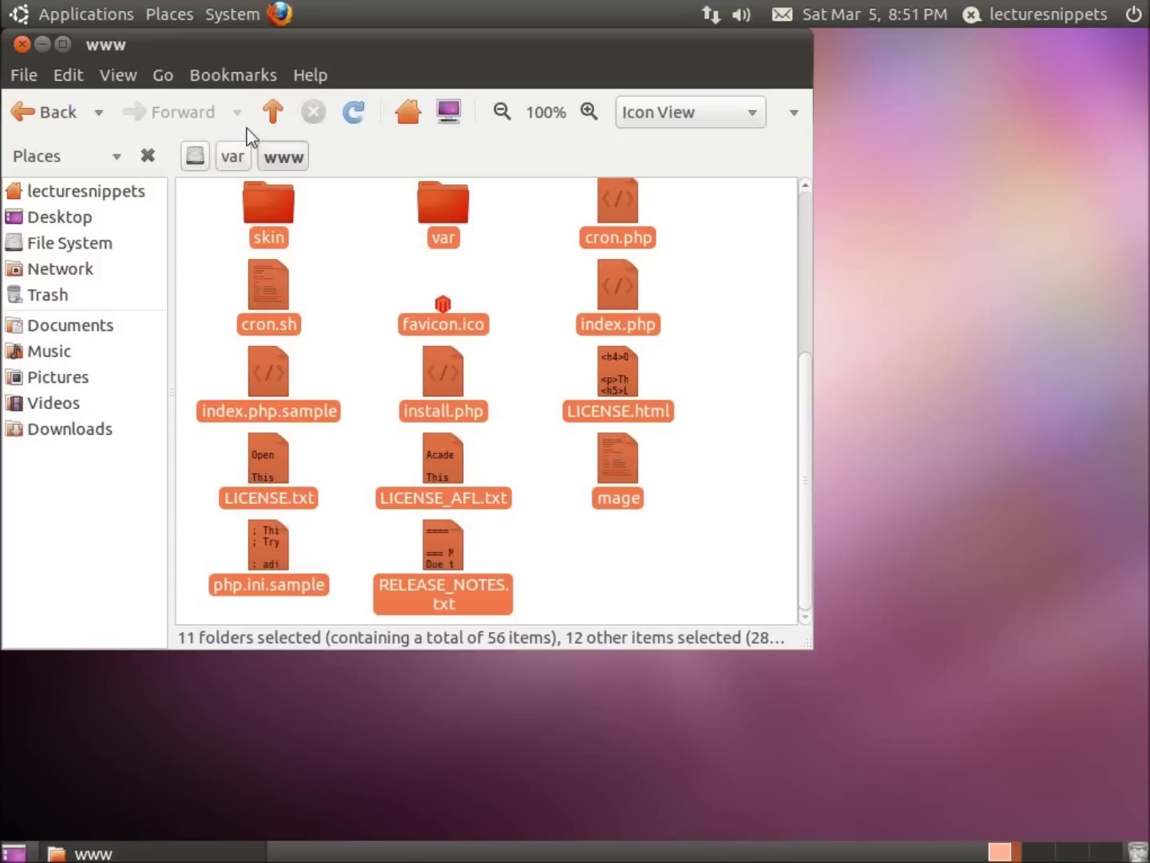
# Minimize the www folder window to reveal the desktop.
pyautogui.click(42, 44)
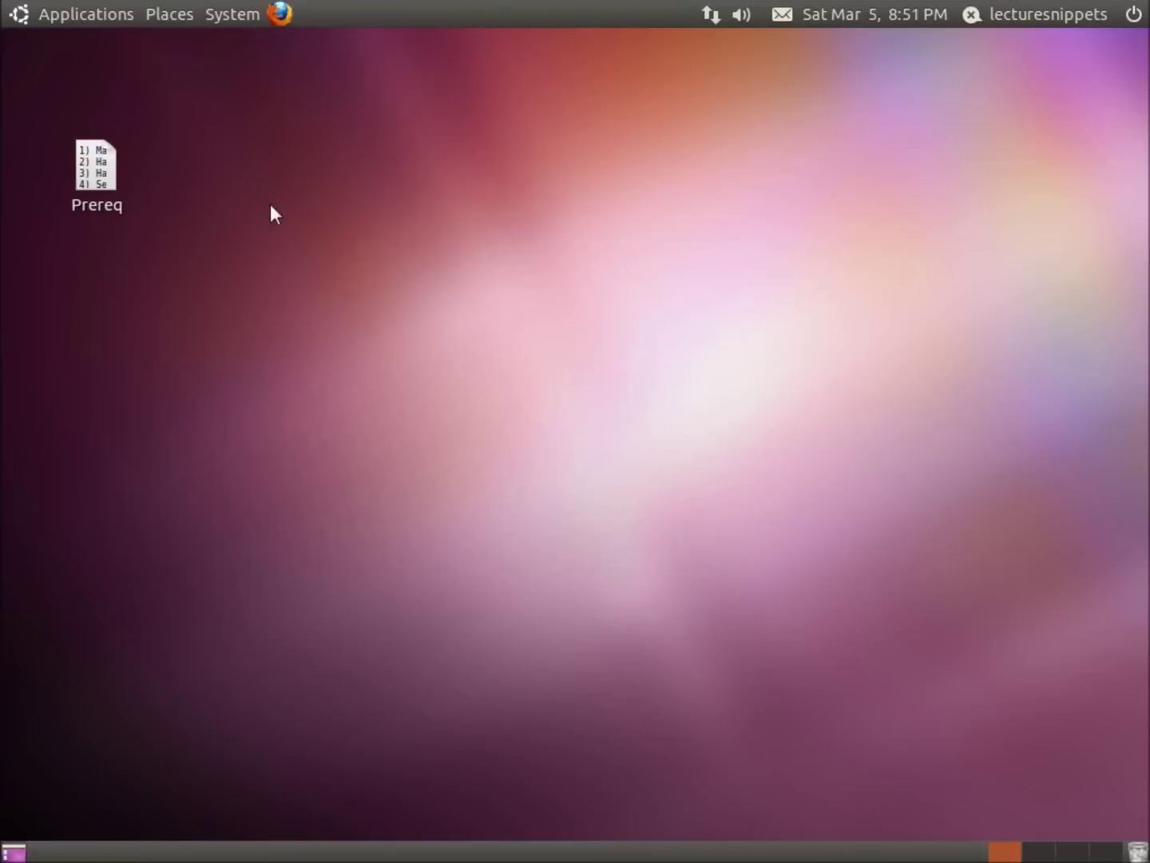
# Launch a Terminal, widen it, and run sudo gedit /etc/hosts.
pyautogui.click(128, 16)
pyautogui.moveTo(192, 51)
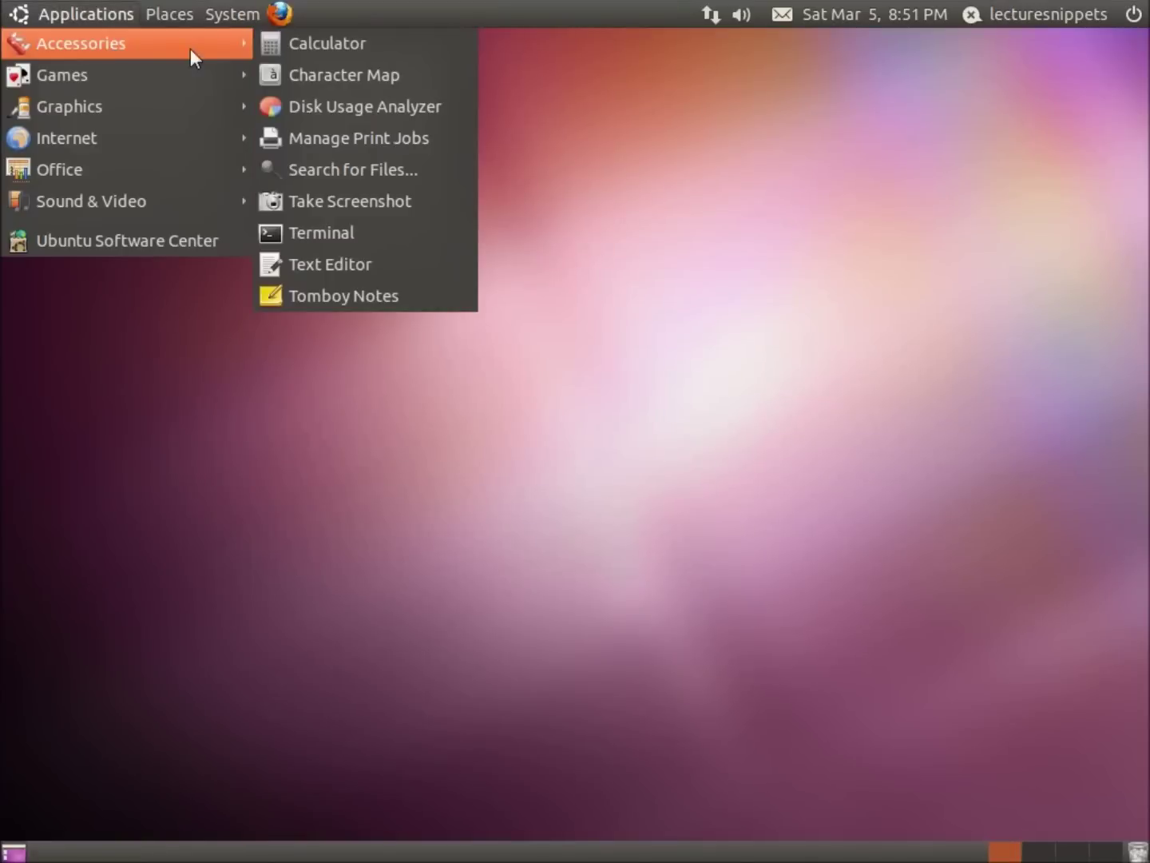
pyautogui.click(339, 238)
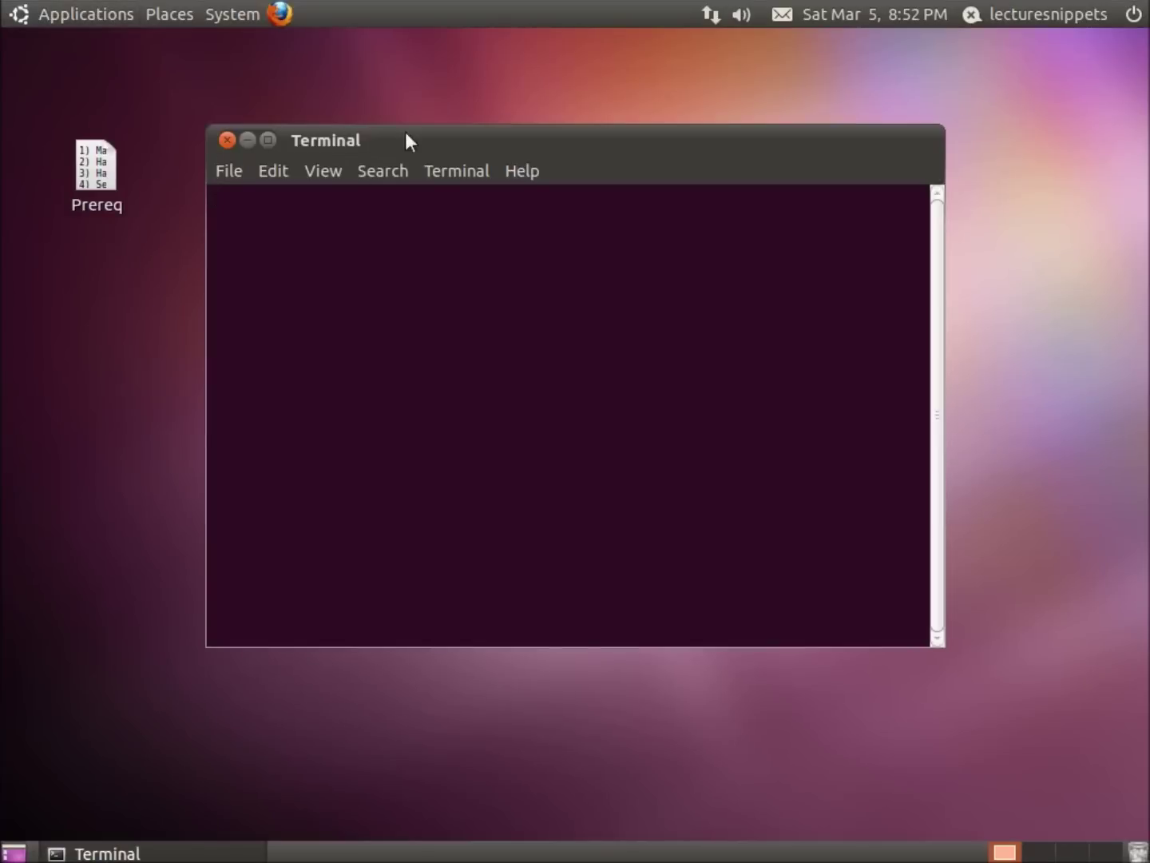
pyautogui.moveTo(411, 140); pyautogui.dragTo(283, 130)
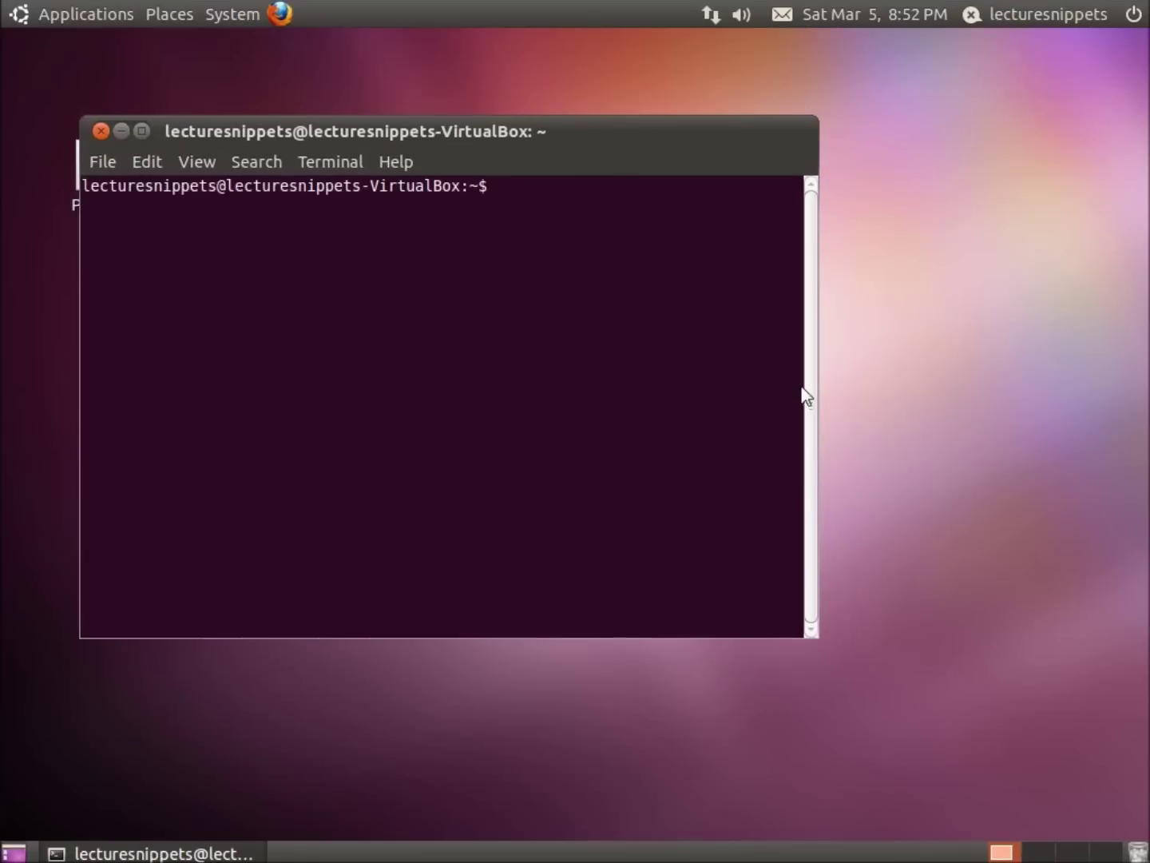
pyautogui.moveTo(819, 386); pyautogui.dragTo(1072, 399)
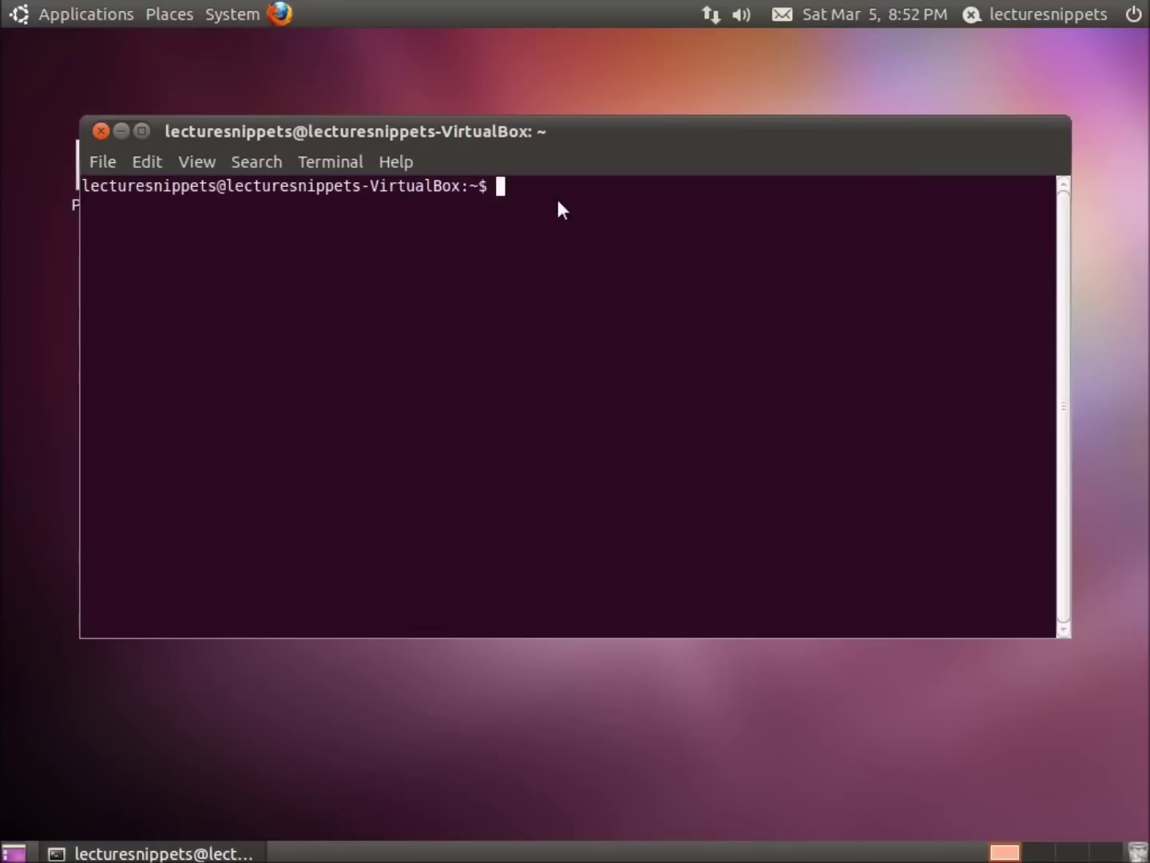
pyautogui.write('sudo gedit ')
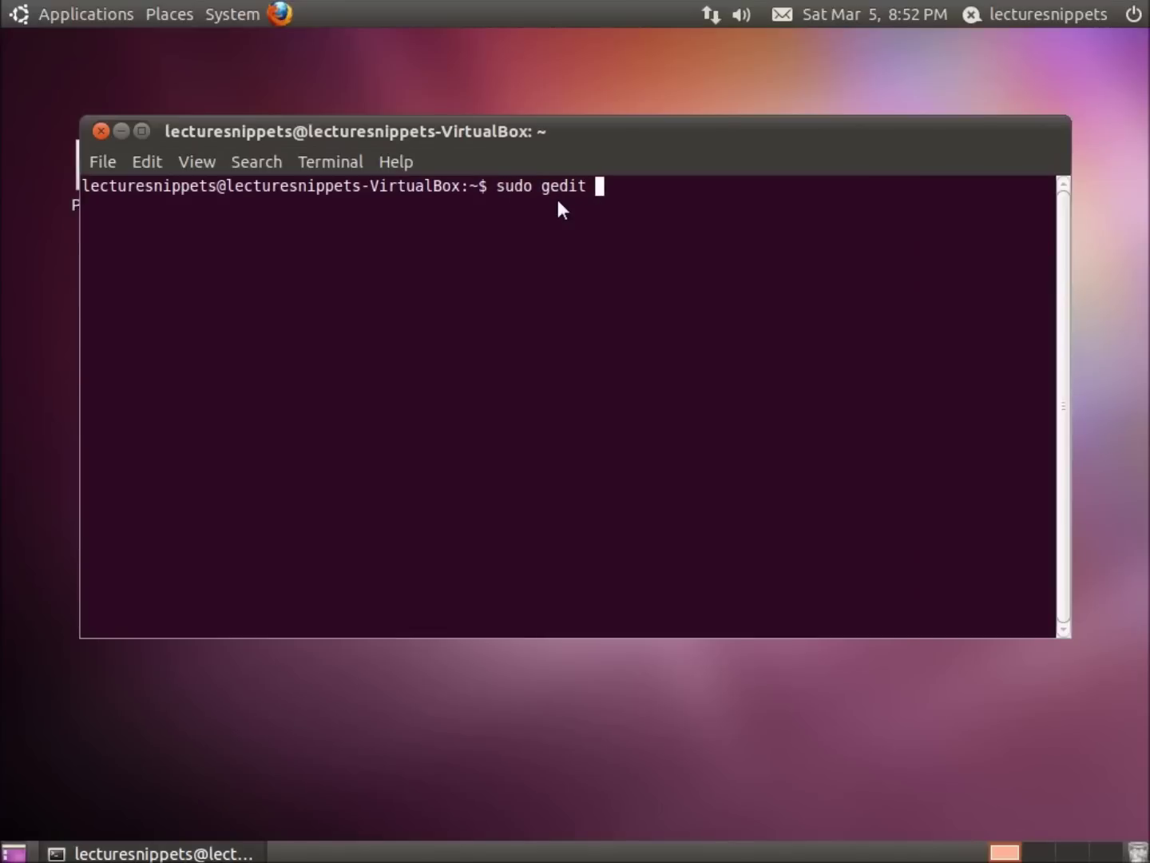
pyautogui.write('/etc/hosts')
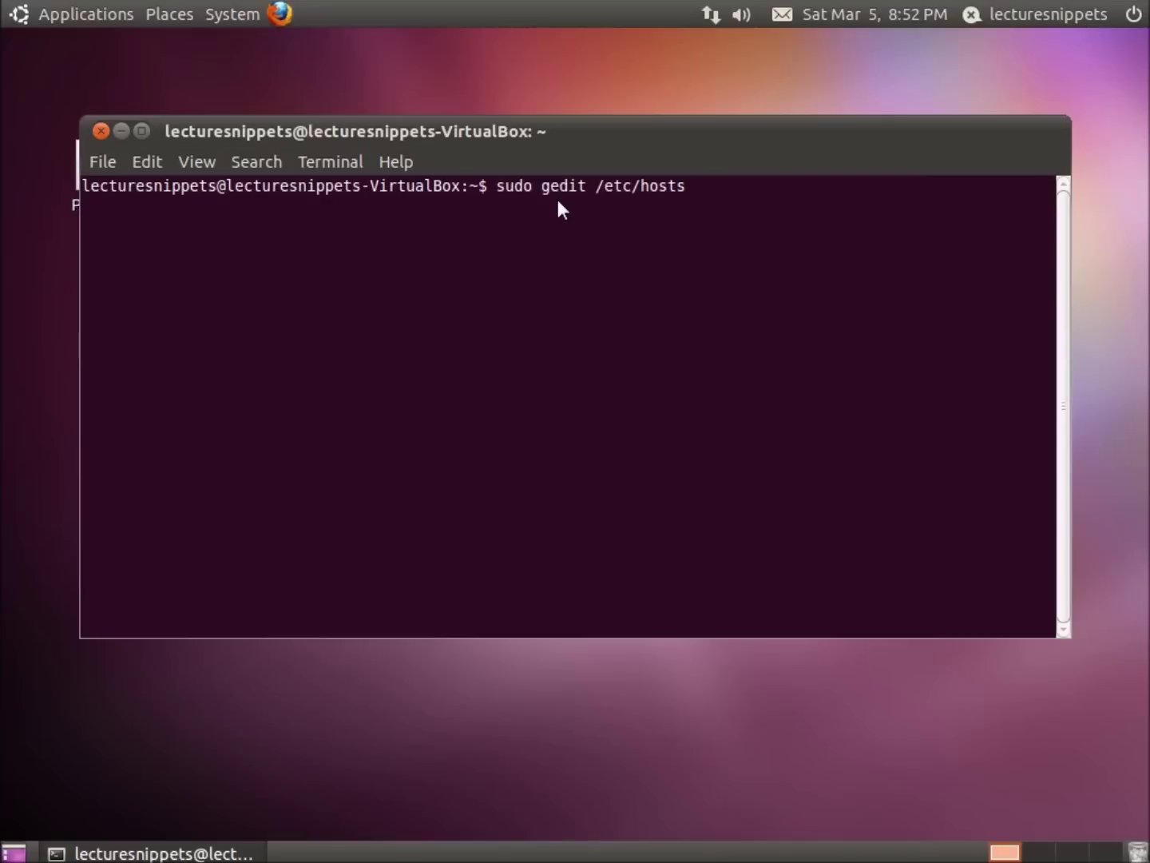
pyautogui.press('Return')
pyautogui.press('Return')
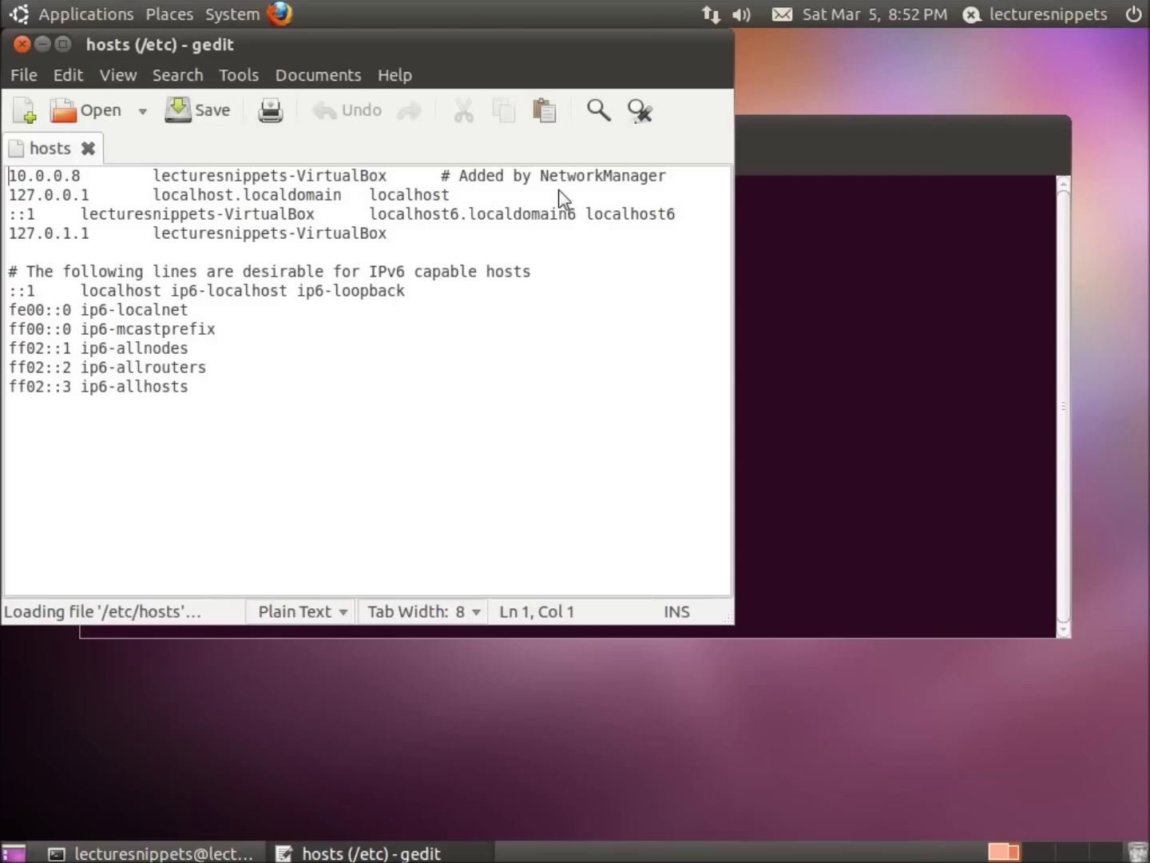
# Add the line '127.0.0.1 mymagentosite.com' below the 127.0.1.1 entry.
pyautogui.moveTo(290, 46); pyautogui.dragTo(446, 202)
pyautogui.moveTo(471, 278); pyautogui.dragTo(568, 321)
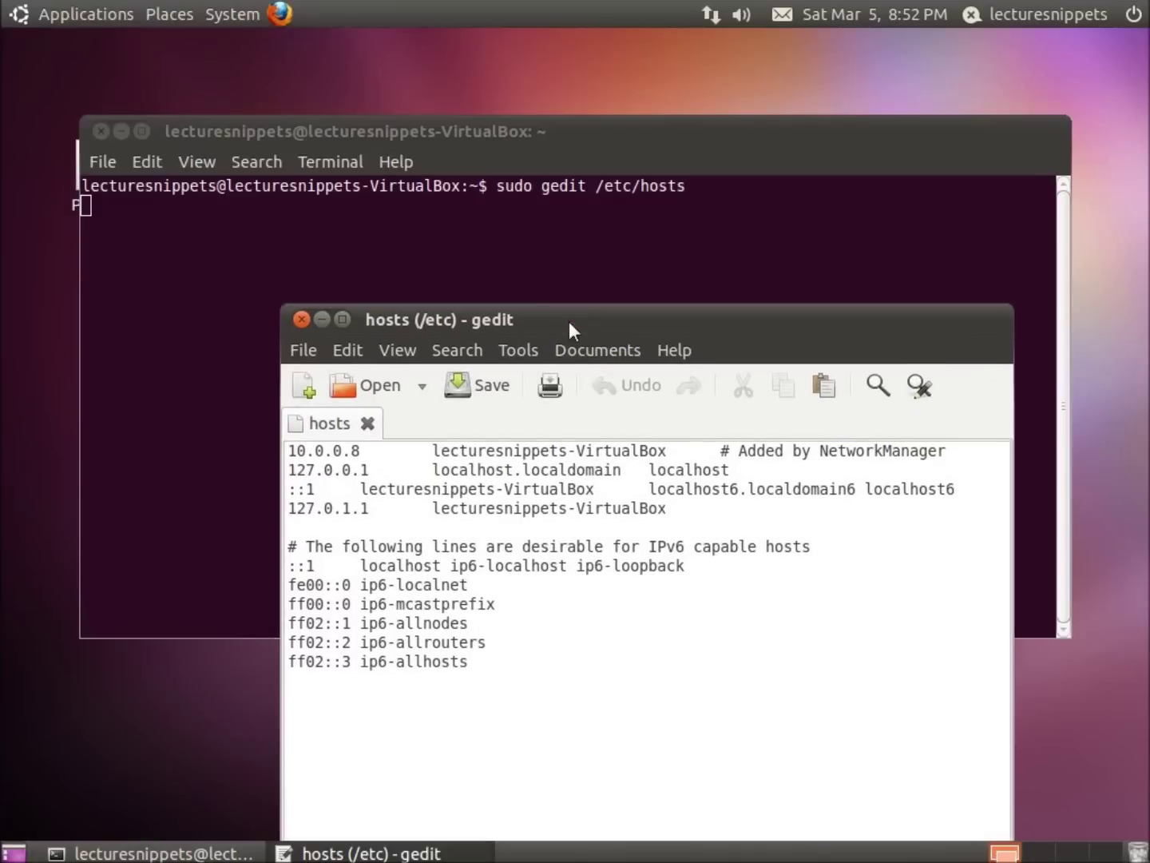
pyautogui.click(685, 508)
pyautogui.press('Return')
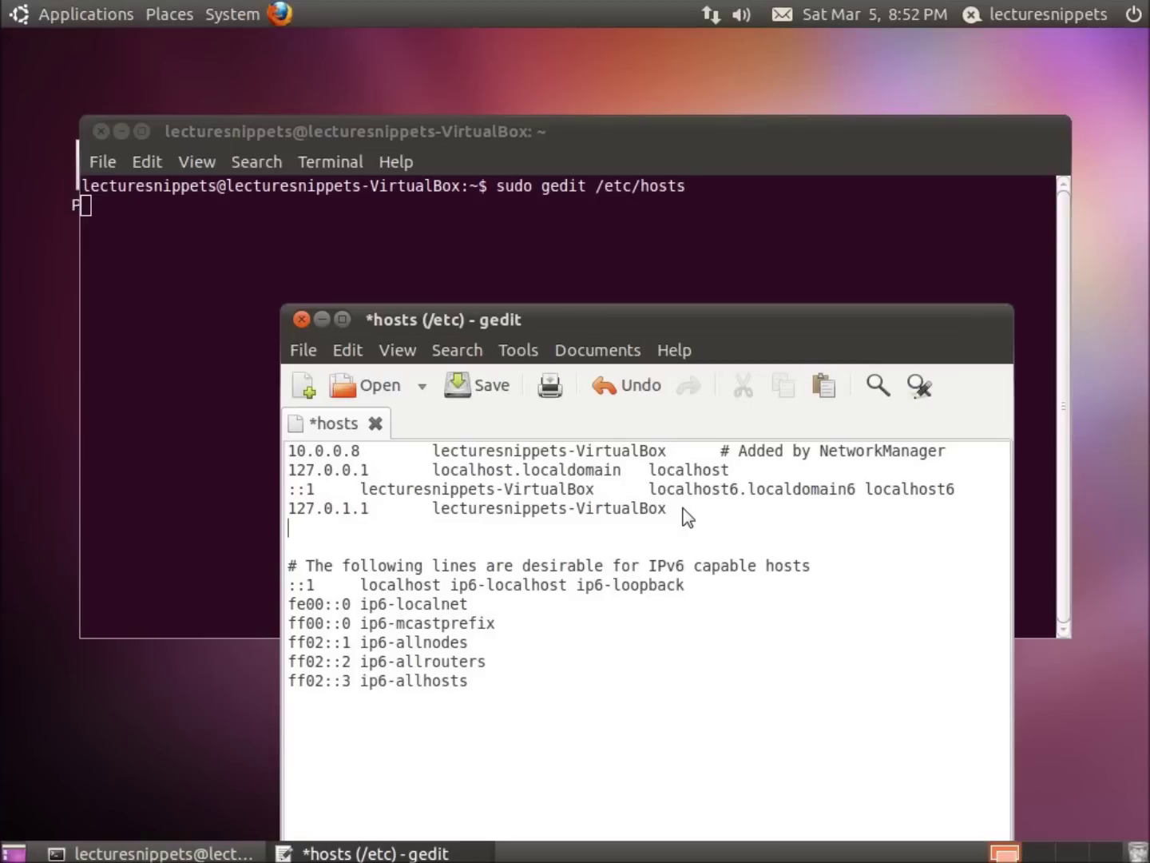
pyautogui.write('127.0.0.1')
pyautogui.press('Tab')
pyautogui.write('mym')
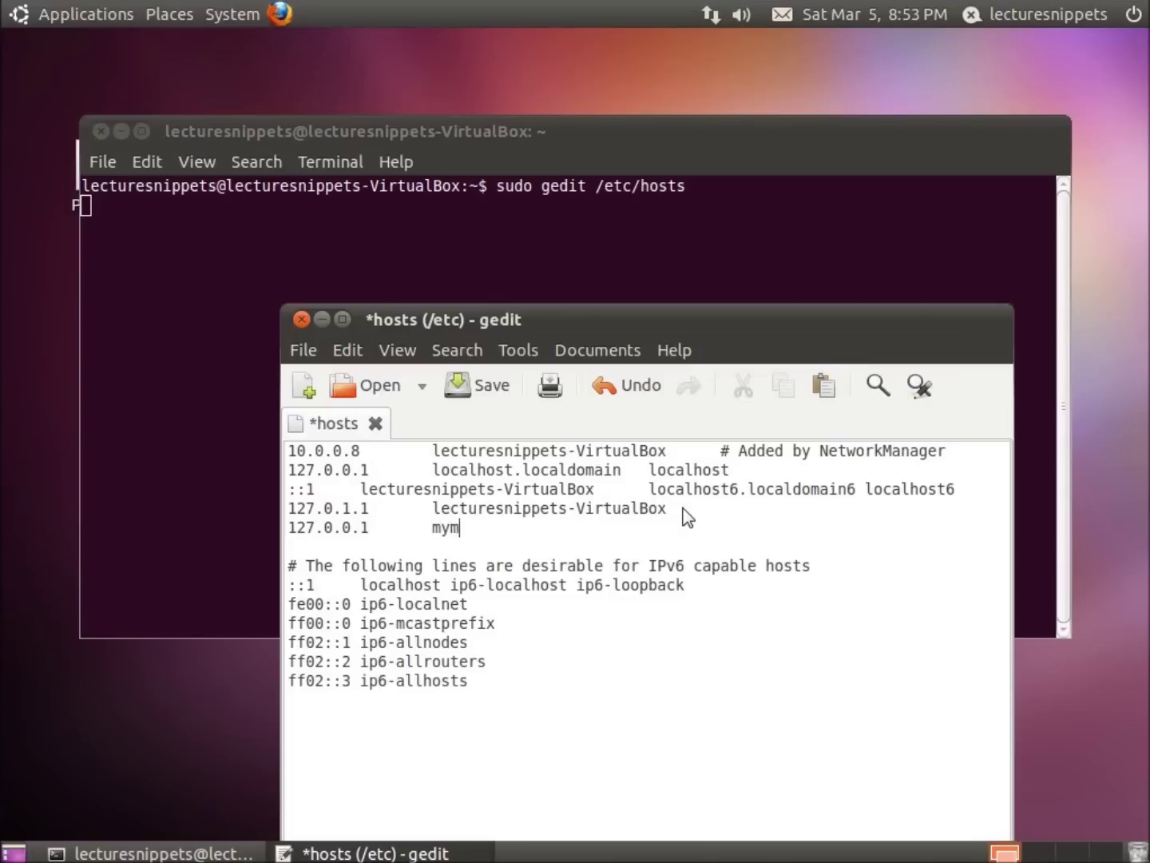
pyautogui.write('agentosite.com')
# Save the hosts file and close gedit and the Terminal.
pyautogui.click(463, 388)
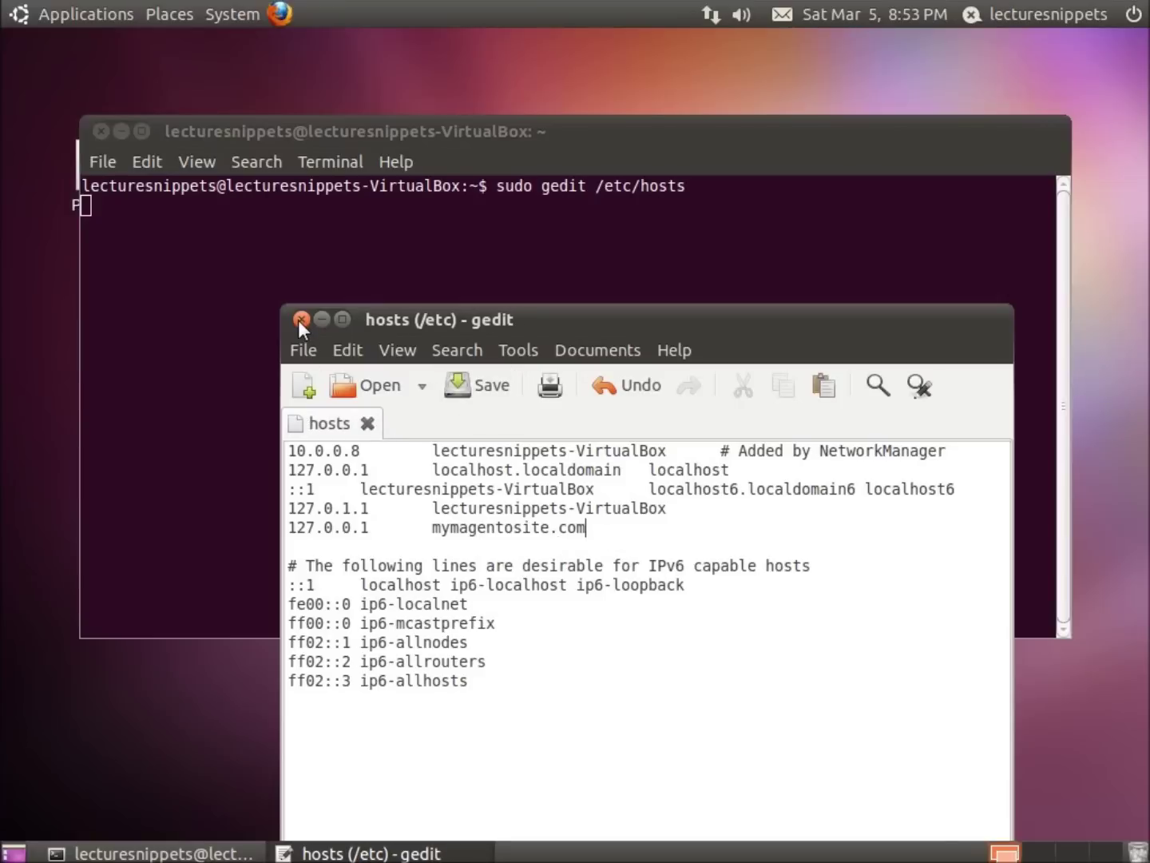
pyautogui.click(300, 320)
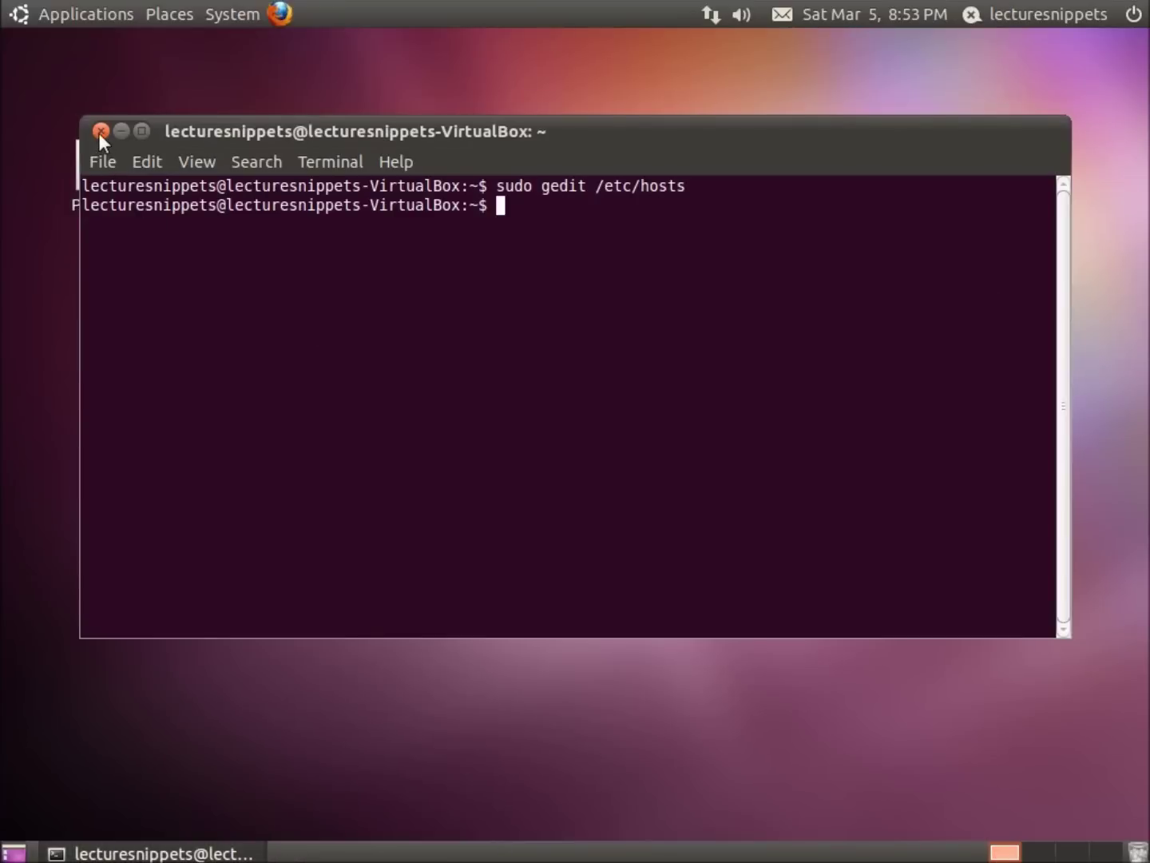
pyautogui.click(99, 132)
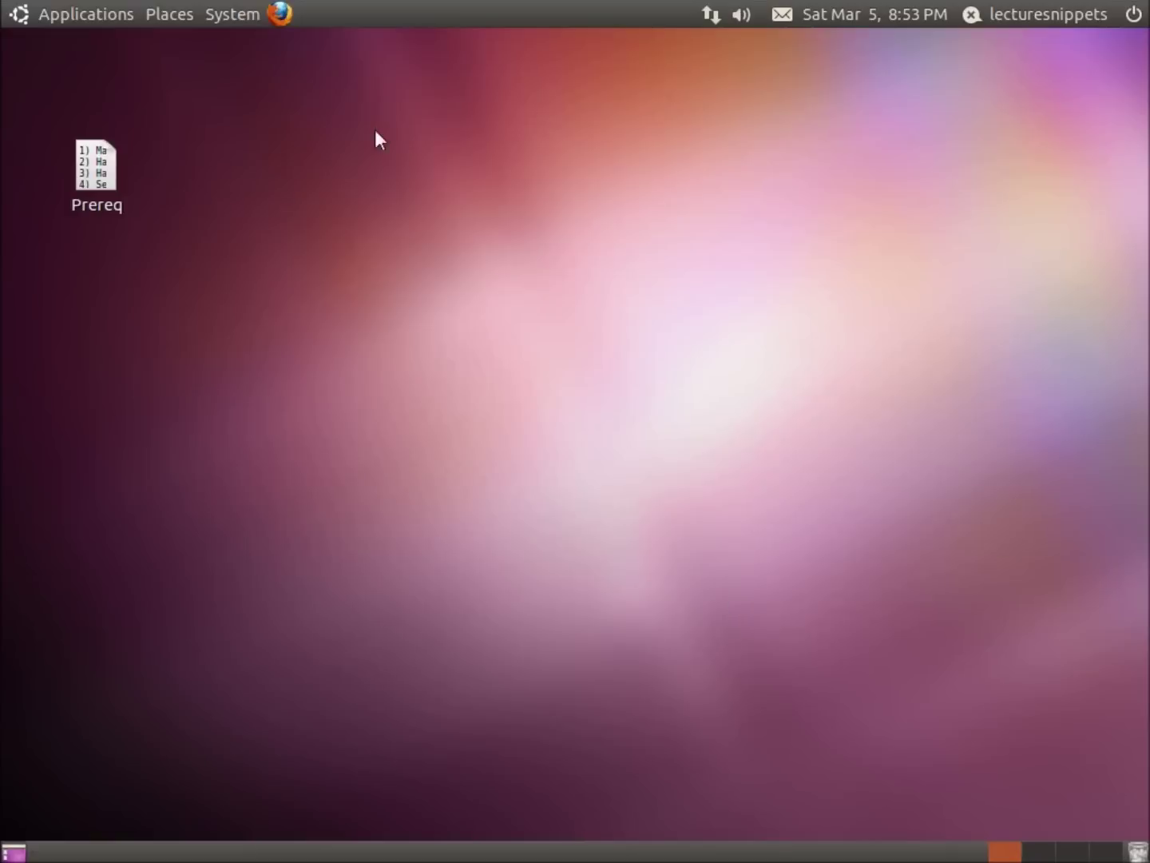
# Load mymagentosite.com in Firefox, accept the license terms, and continue.
pyautogui.click(276, 25)
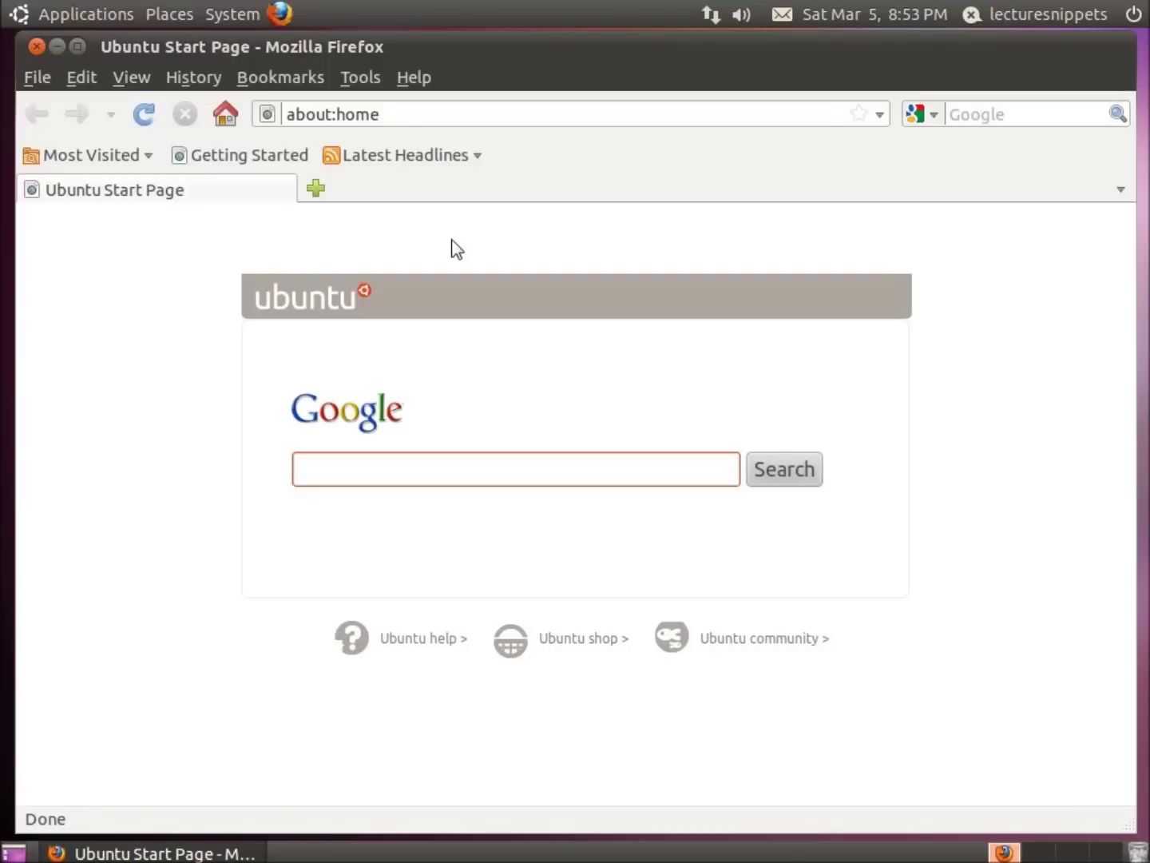
pyautogui.click(411, 118)
pyautogui.tripleClick(328, 120)
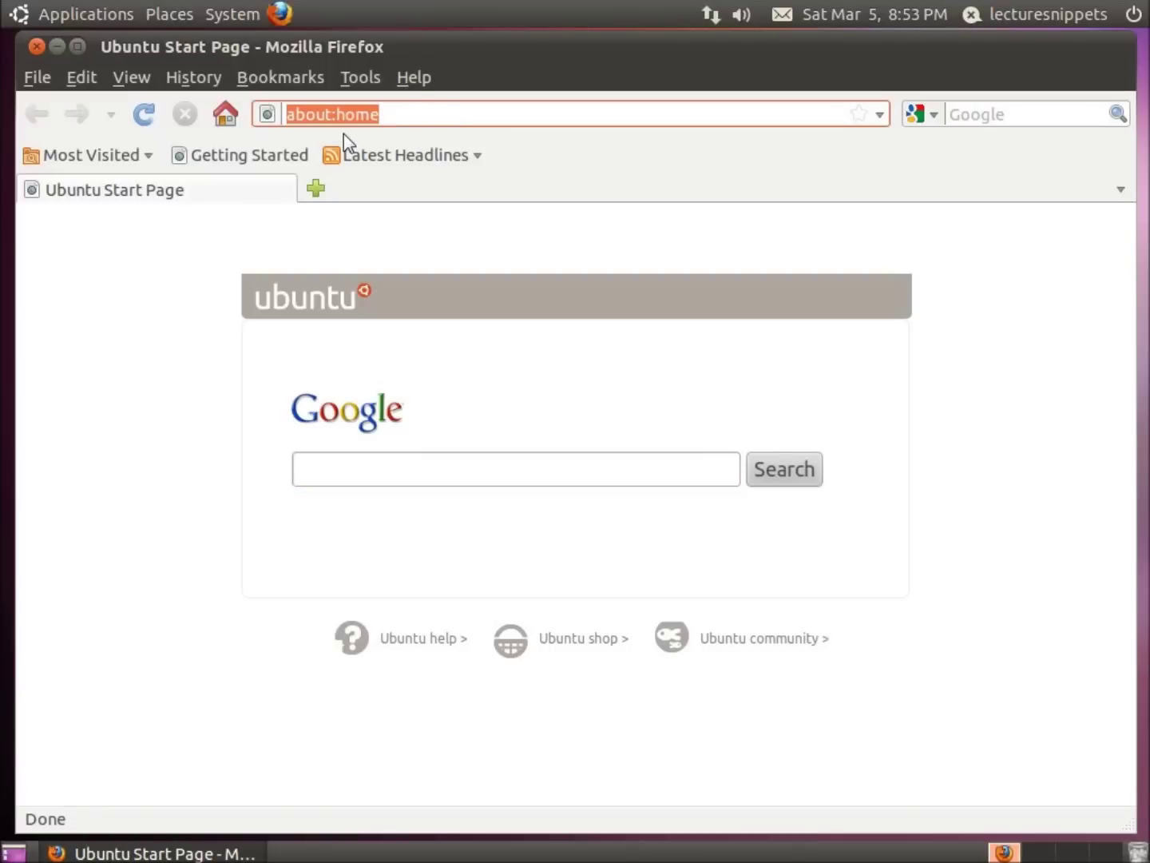
pyautogui.write('mymagentosite.com')
pyautogui.press('Return')
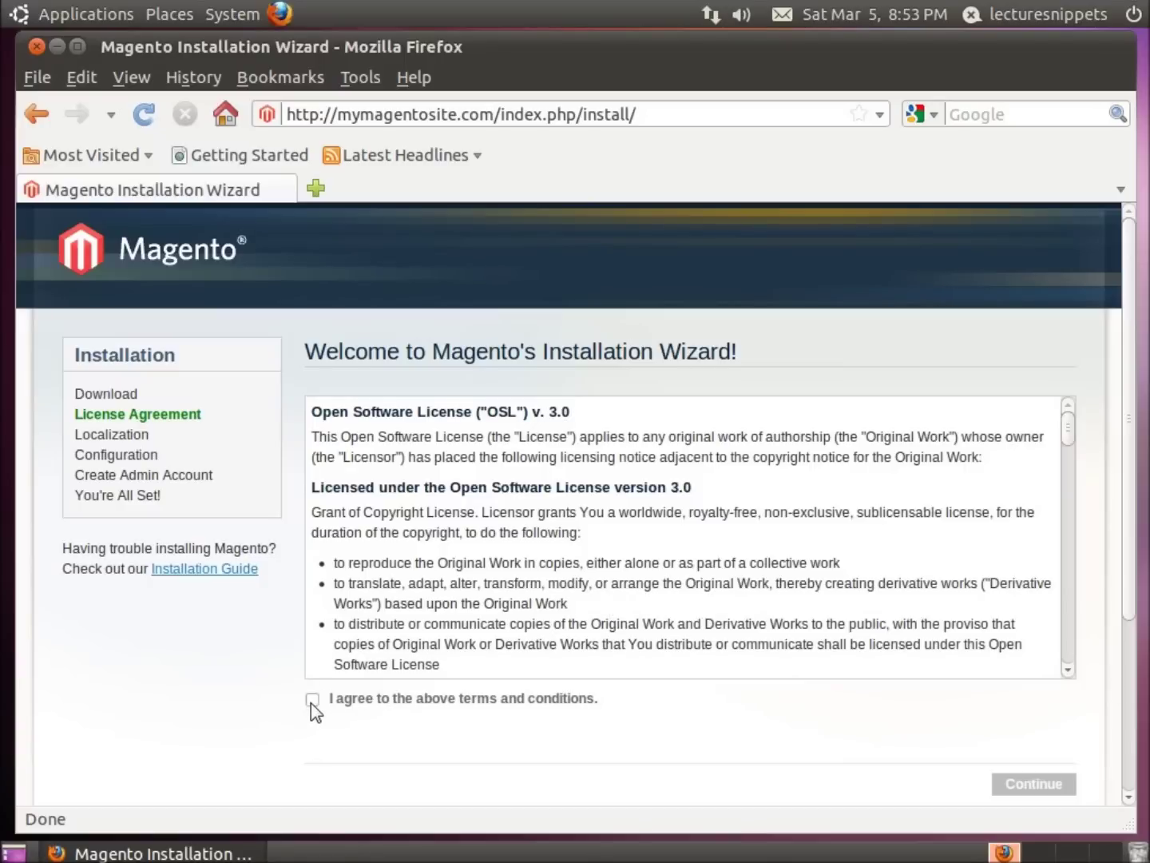
pyautogui.click(311, 702)
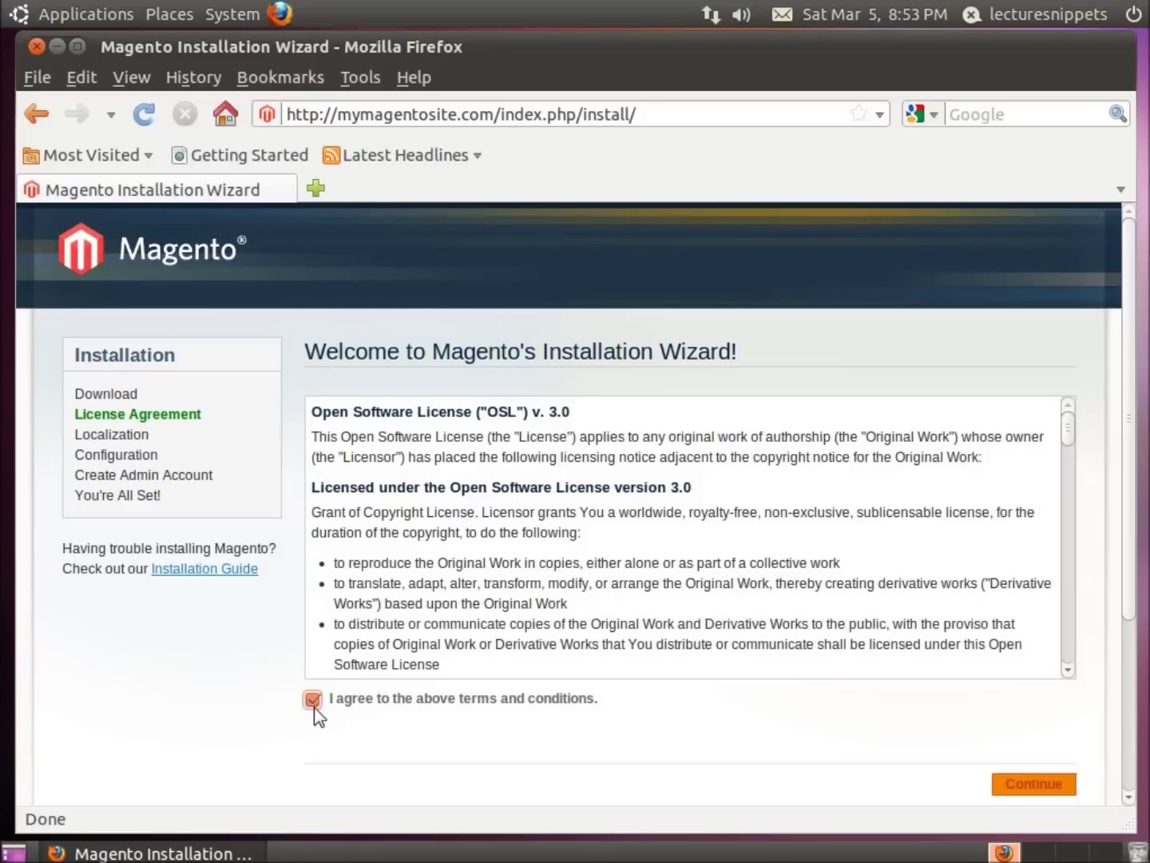
pyautogui.click(1021, 789)
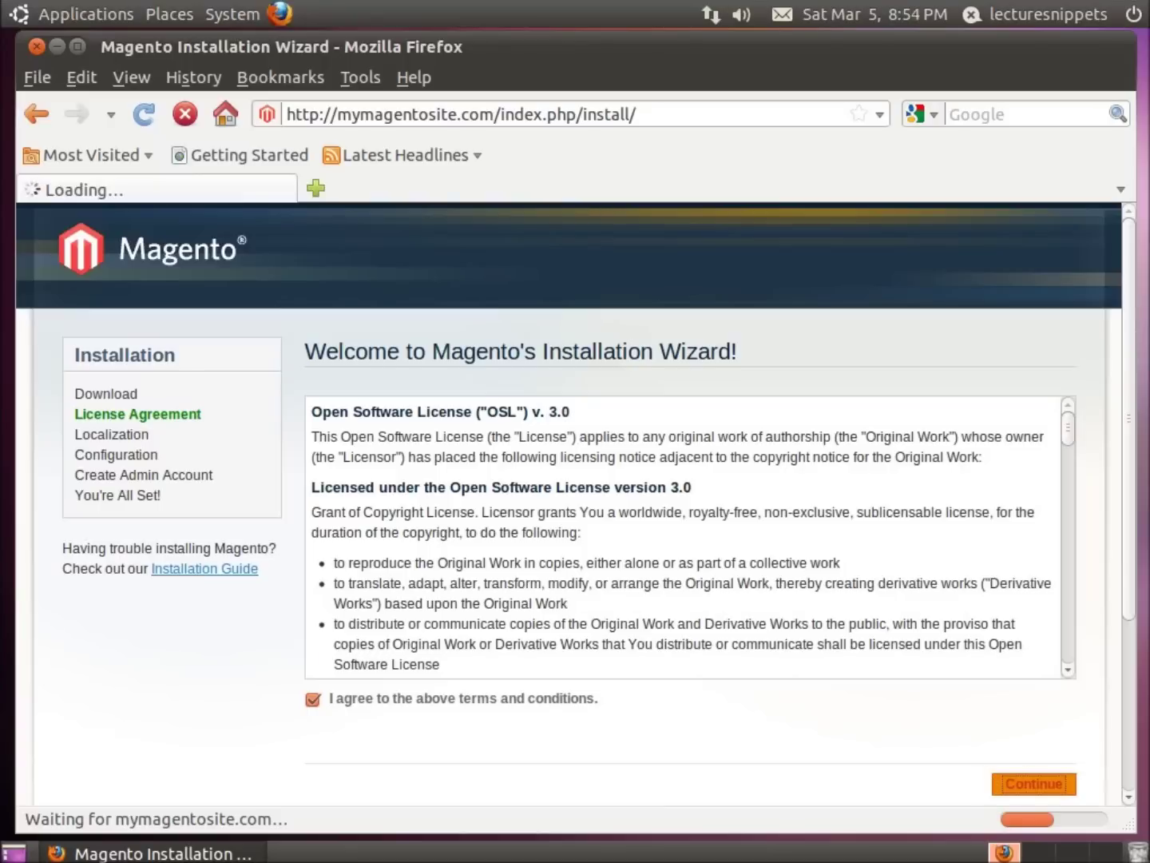
# Set the time zone to US Eastern Standard Time and continue to Configuration.
pyautogui.click(624, 522)
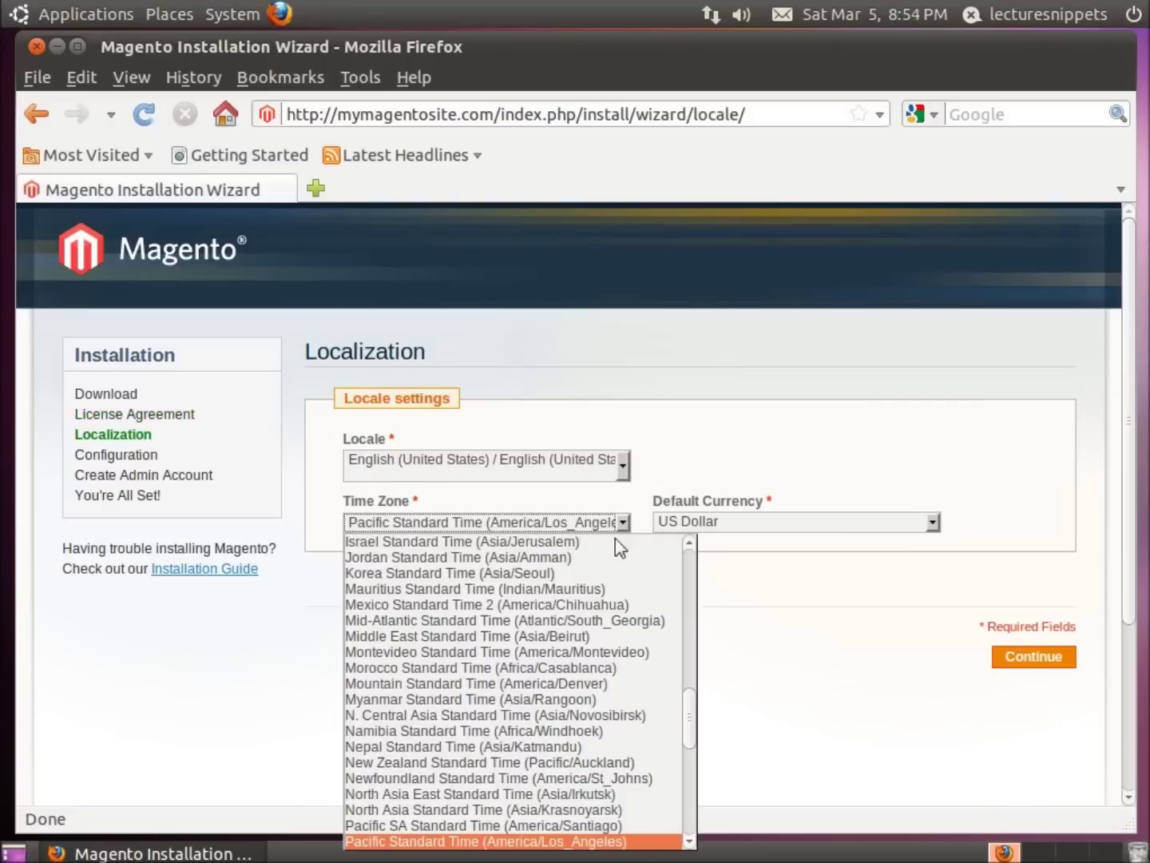
pyautogui.scroll(-4, 672, 811)
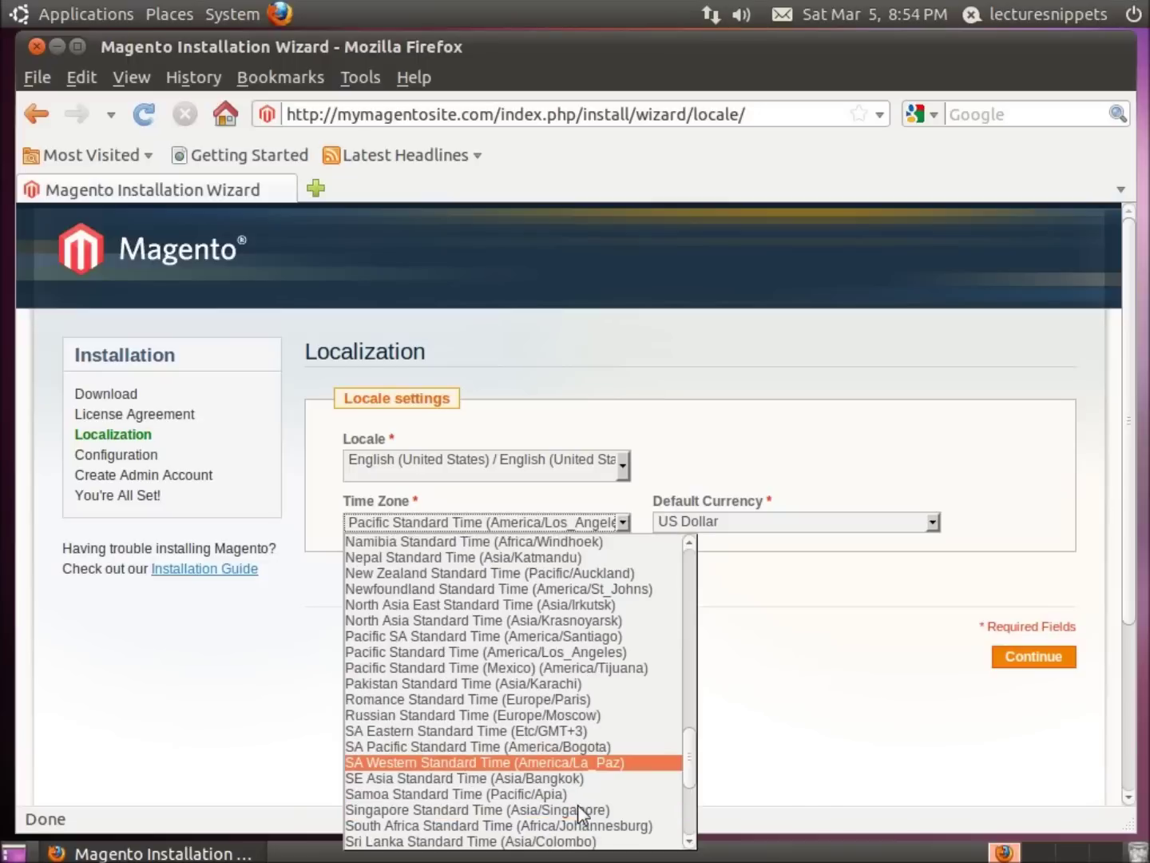
pyautogui.scroll(-3, 572, 803)
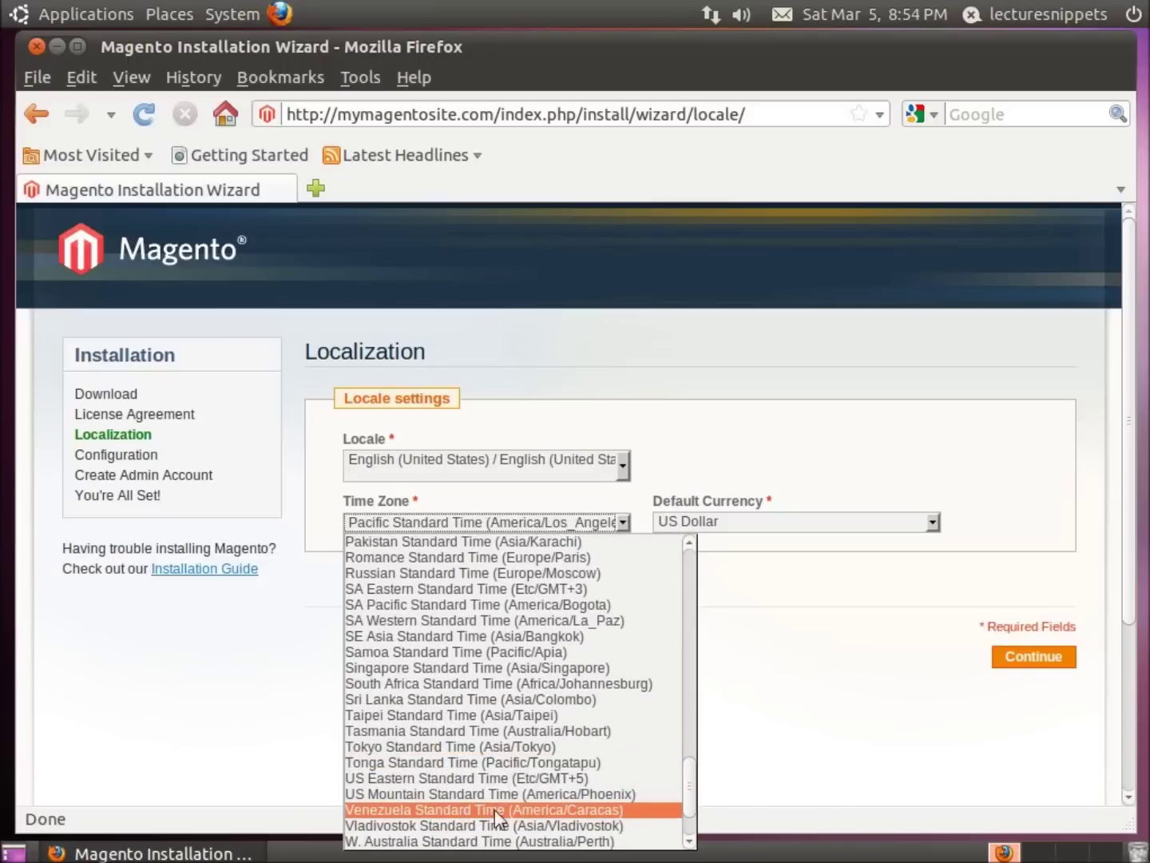
pyautogui.click(421, 780)
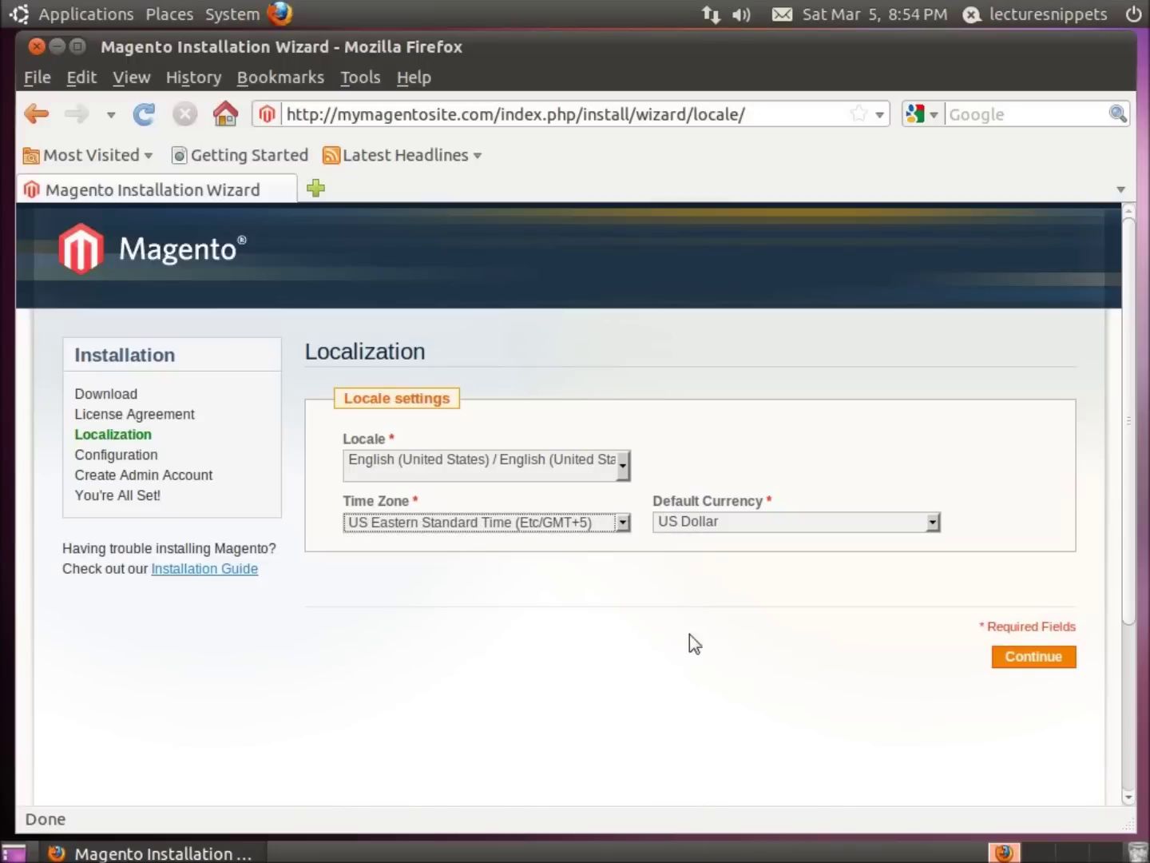
pyautogui.click(1019, 668)
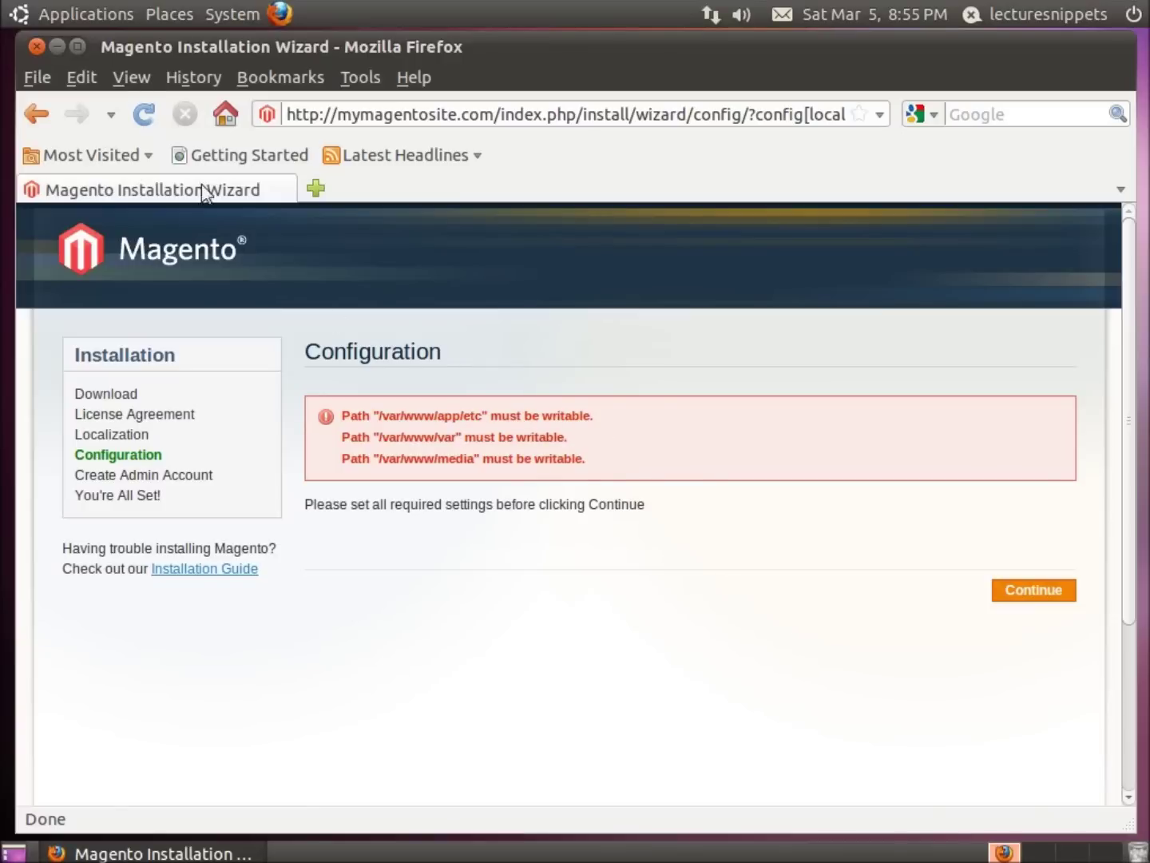
# Launch a Terminal and place it, widened, below the Magento error messages.
pyautogui.click(105, 20)
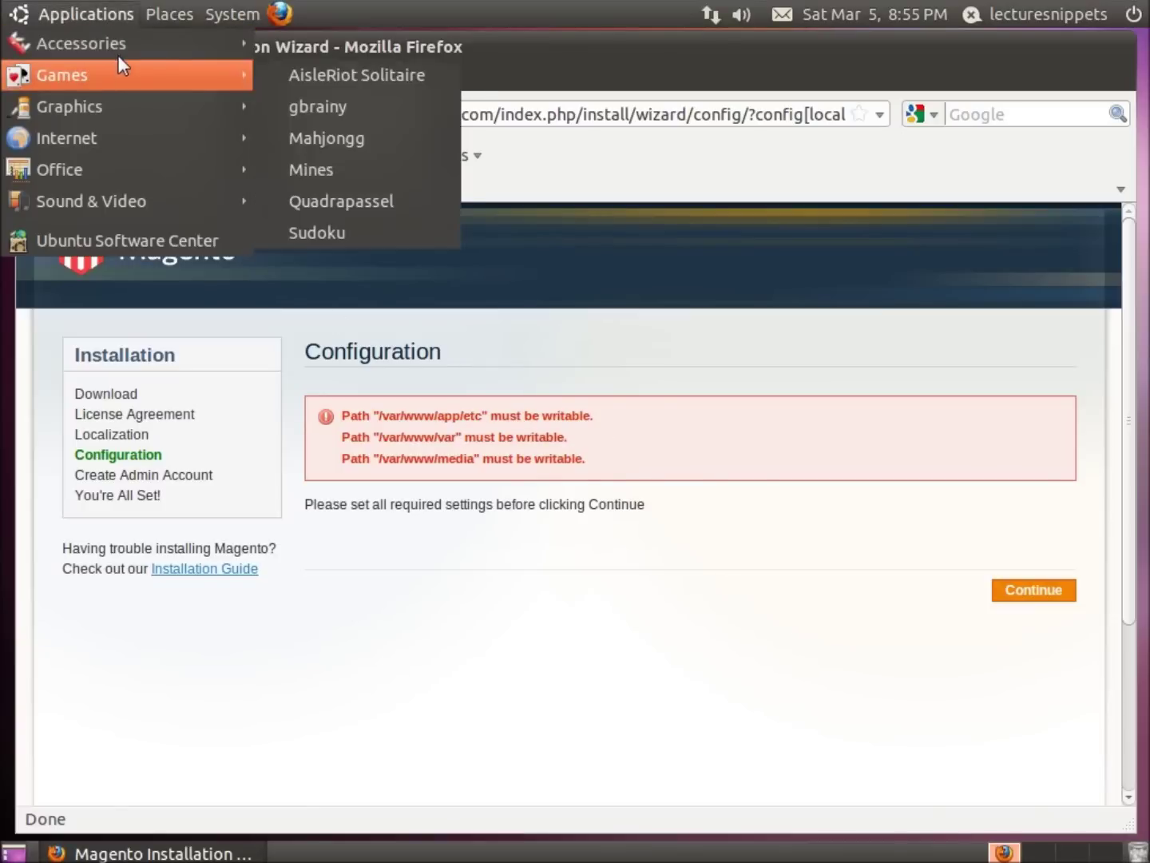
pyautogui.moveTo(118, 48)
pyautogui.click(305, 233)
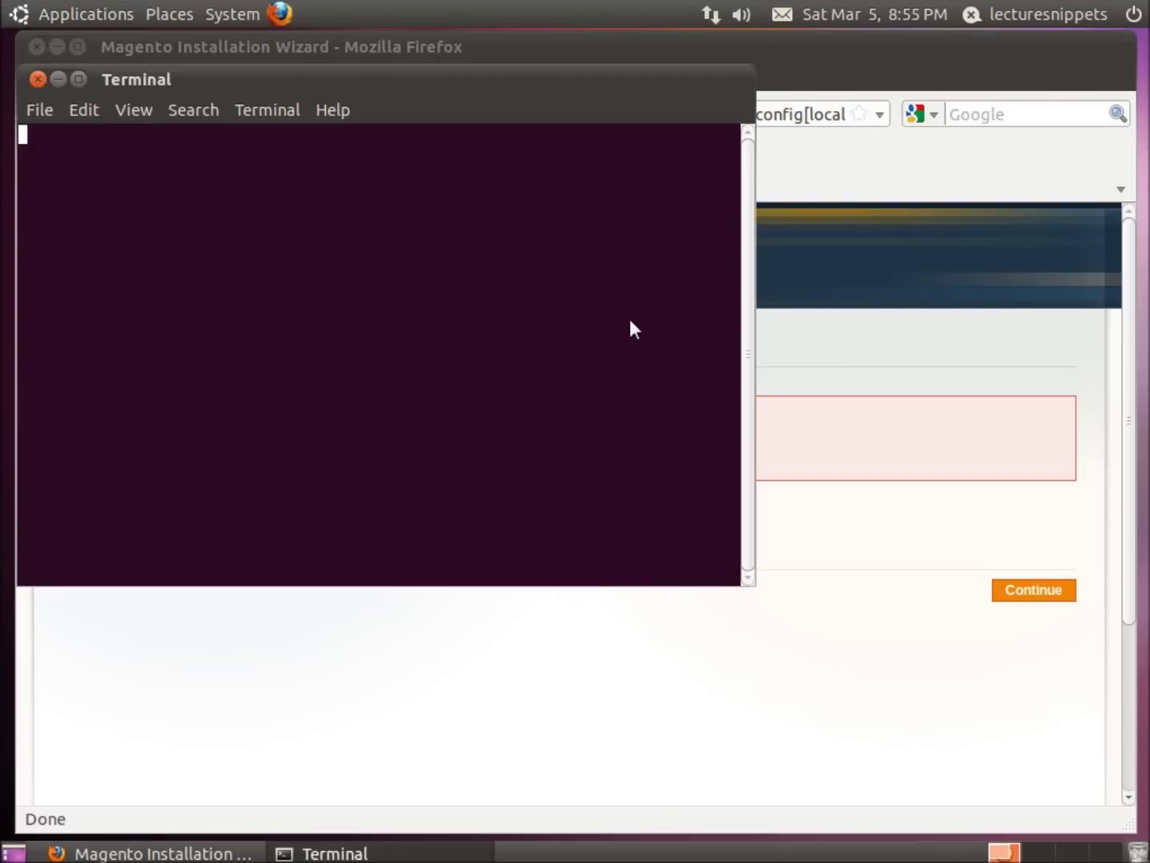
pyautogui.moveTo(457, 112); pyautogui.dragTo(503, 557)
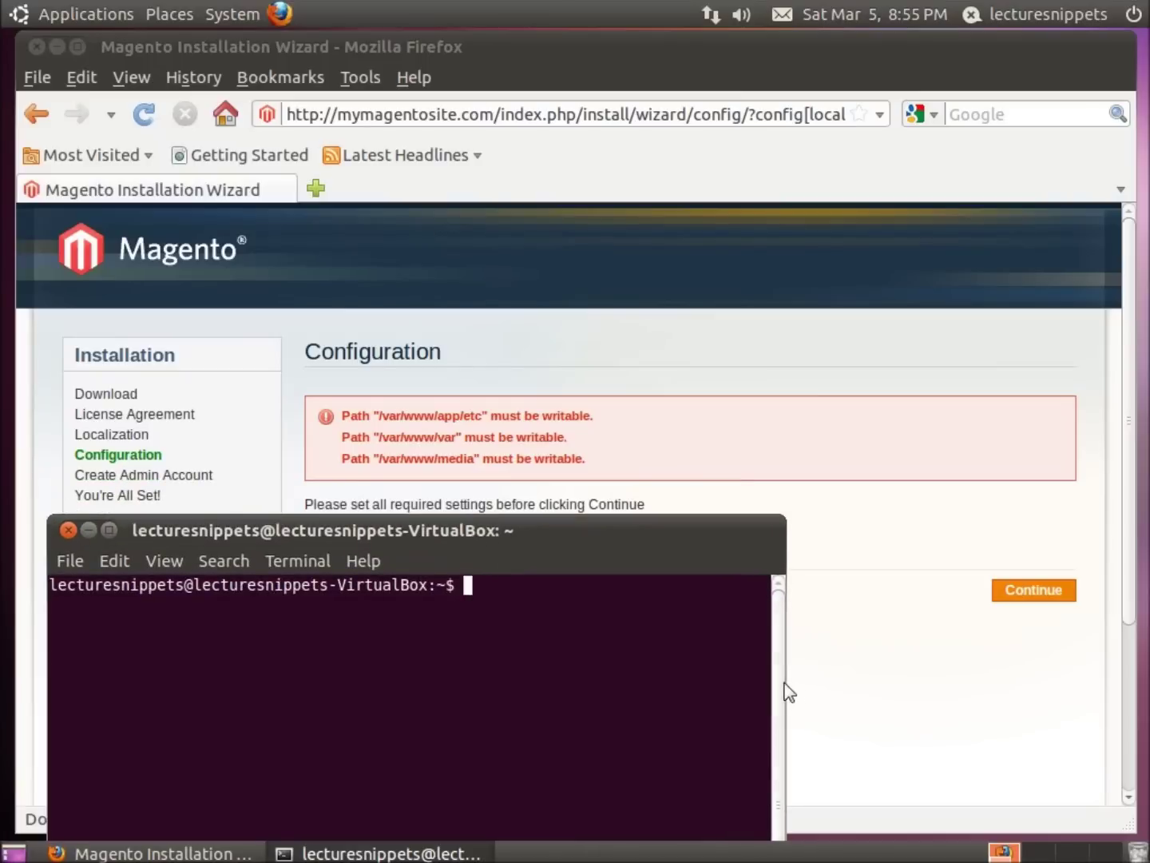
pyautogui.moveTo(788, 688); pyautogui.dragTo(1021, 694)
pyautogui.moveTo(626, 525); pyautogui.dragTo(593, 531)
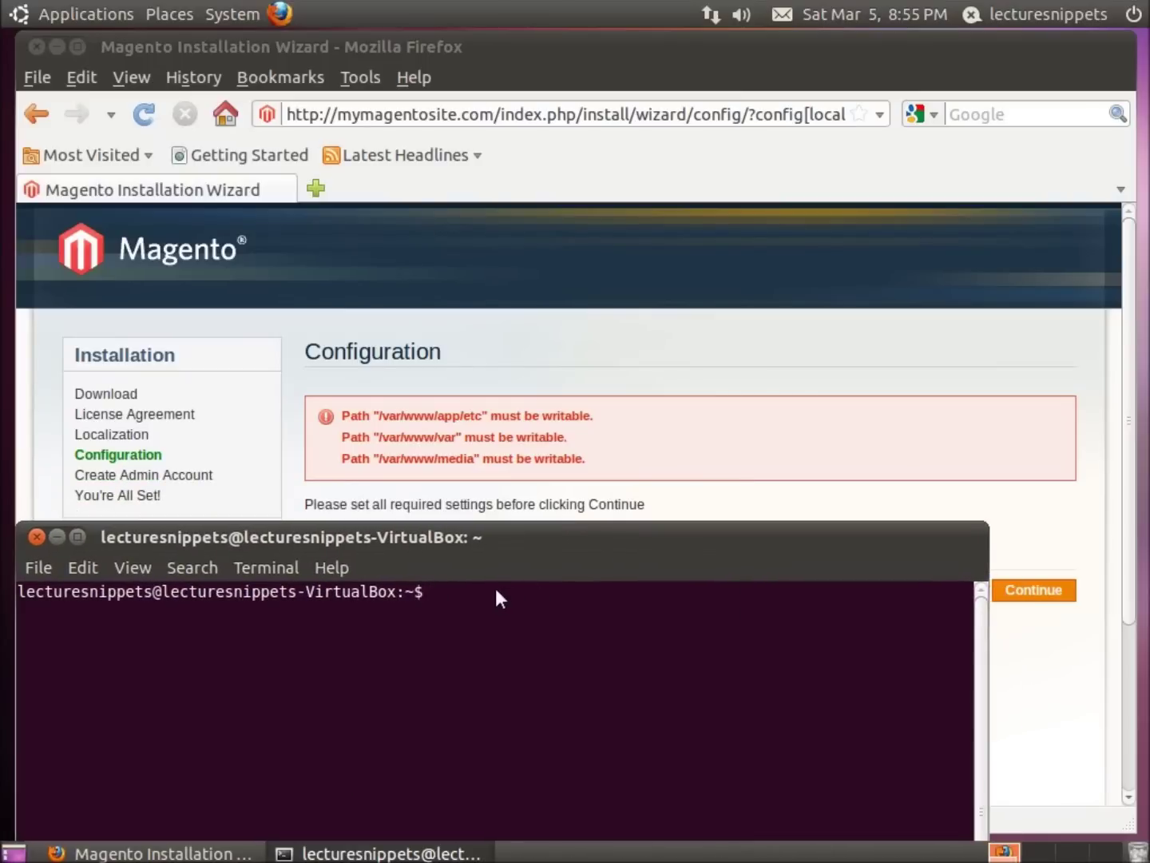
# Make /var/www/app/etc and /var/www/var writable with sudo chmod 777.
pyautogui.write('sudo chmod 777')
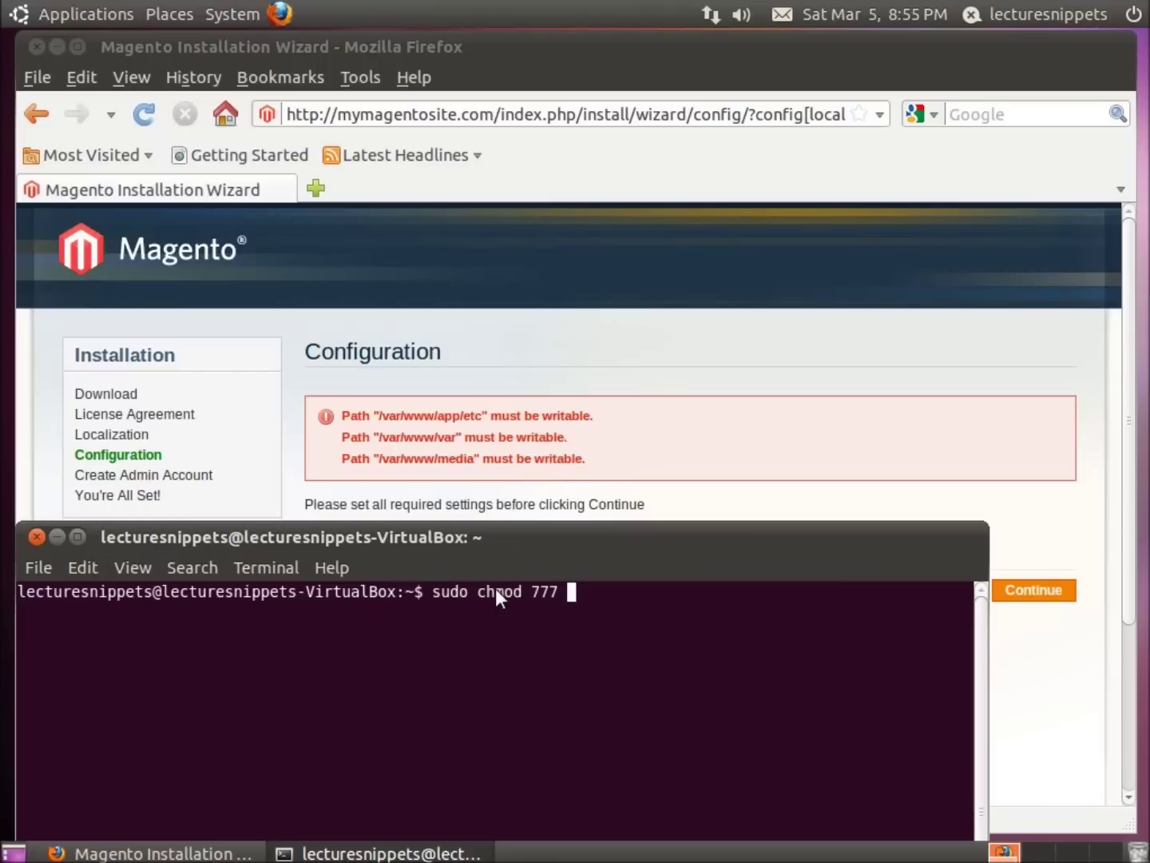
pyautogui.write(' /var/www/app/etc')
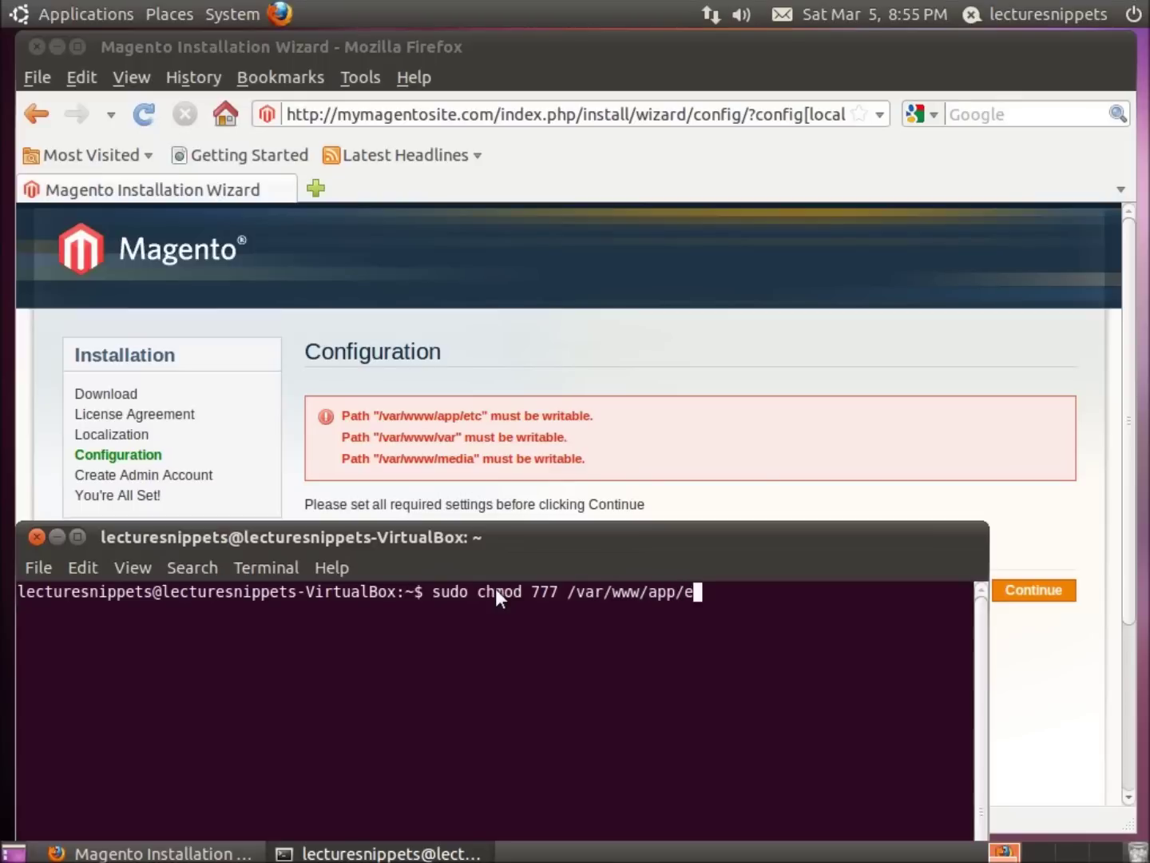
pyautogui.press('Return')
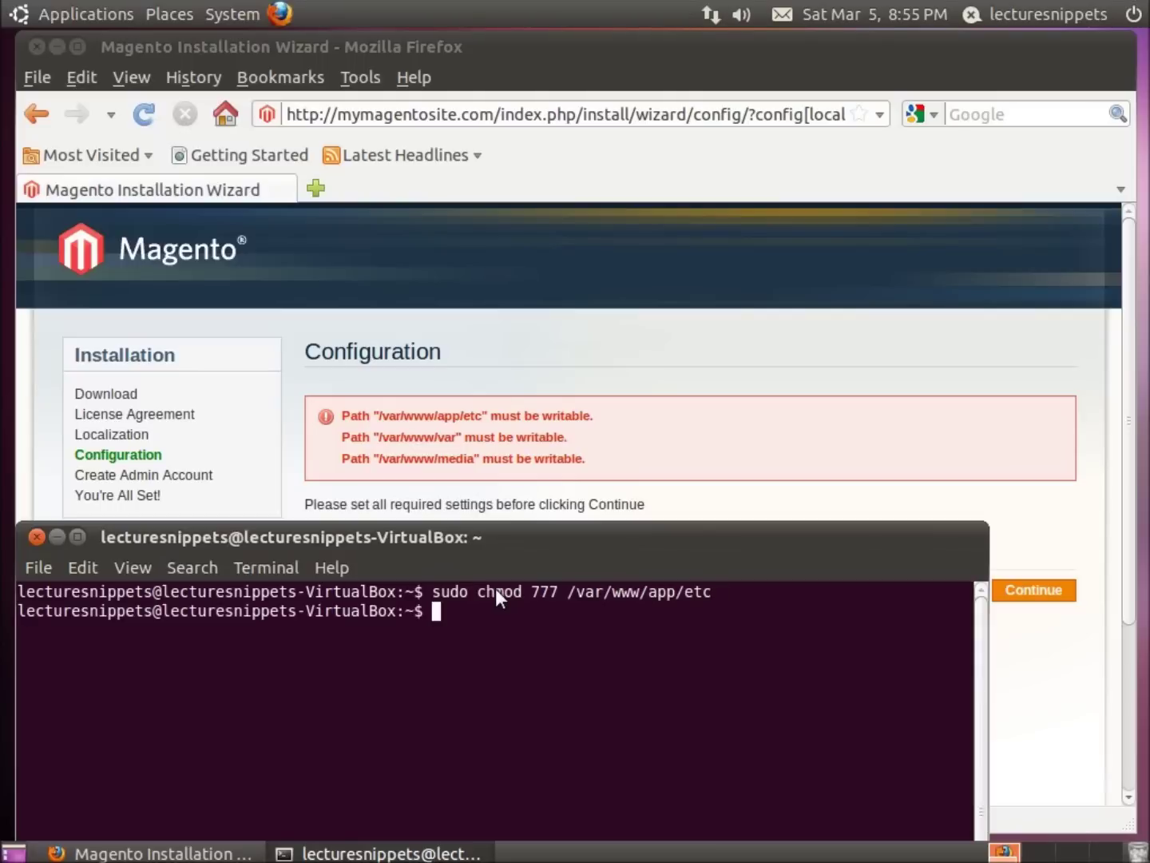
pyautogui.press('Up')
pyautogui.press('BackSpace')
pyautogui.press('BackSpace')
pyautogui.press('BackSpace')
pyautogui.press('BackSpace')
pyautogui.press('BackSpace')
pyautogui.press('BackSpace')
pyautogui.press('BackSpace')
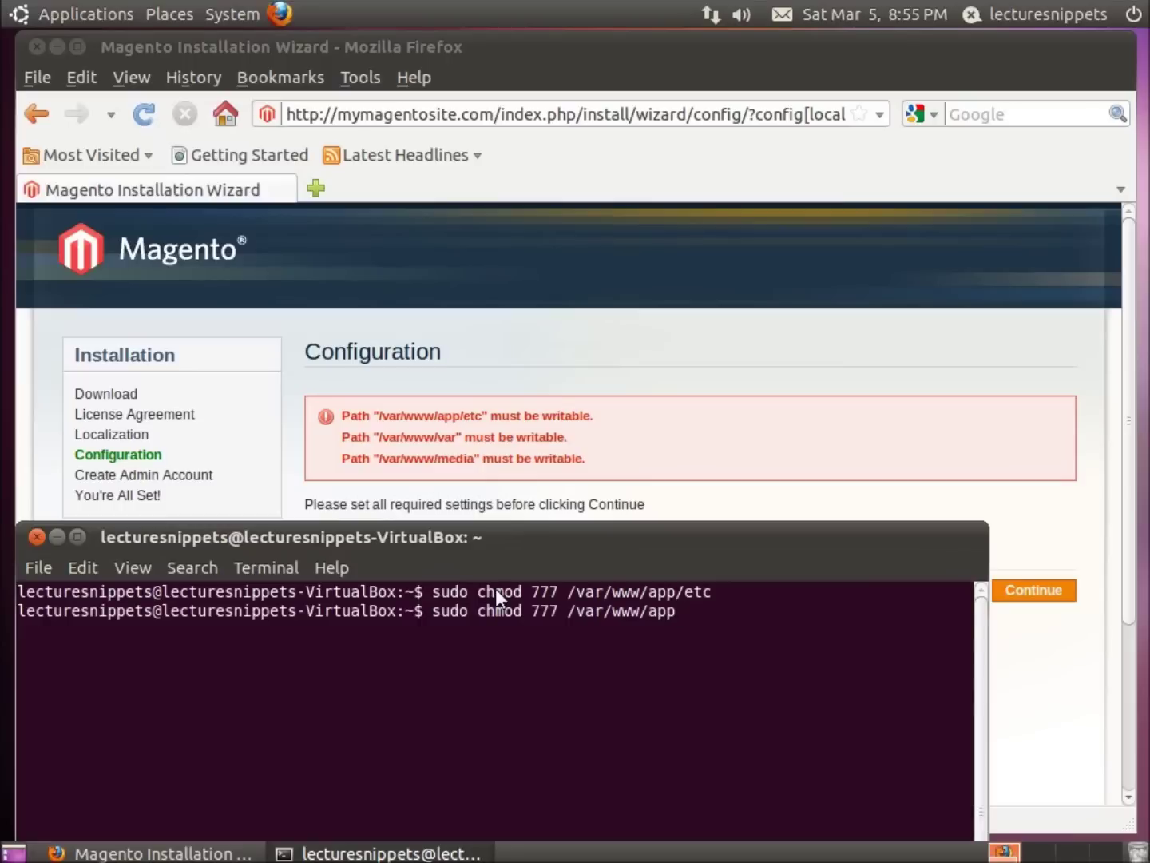
pyautogui.write('var')
pyautogui.press('Return')
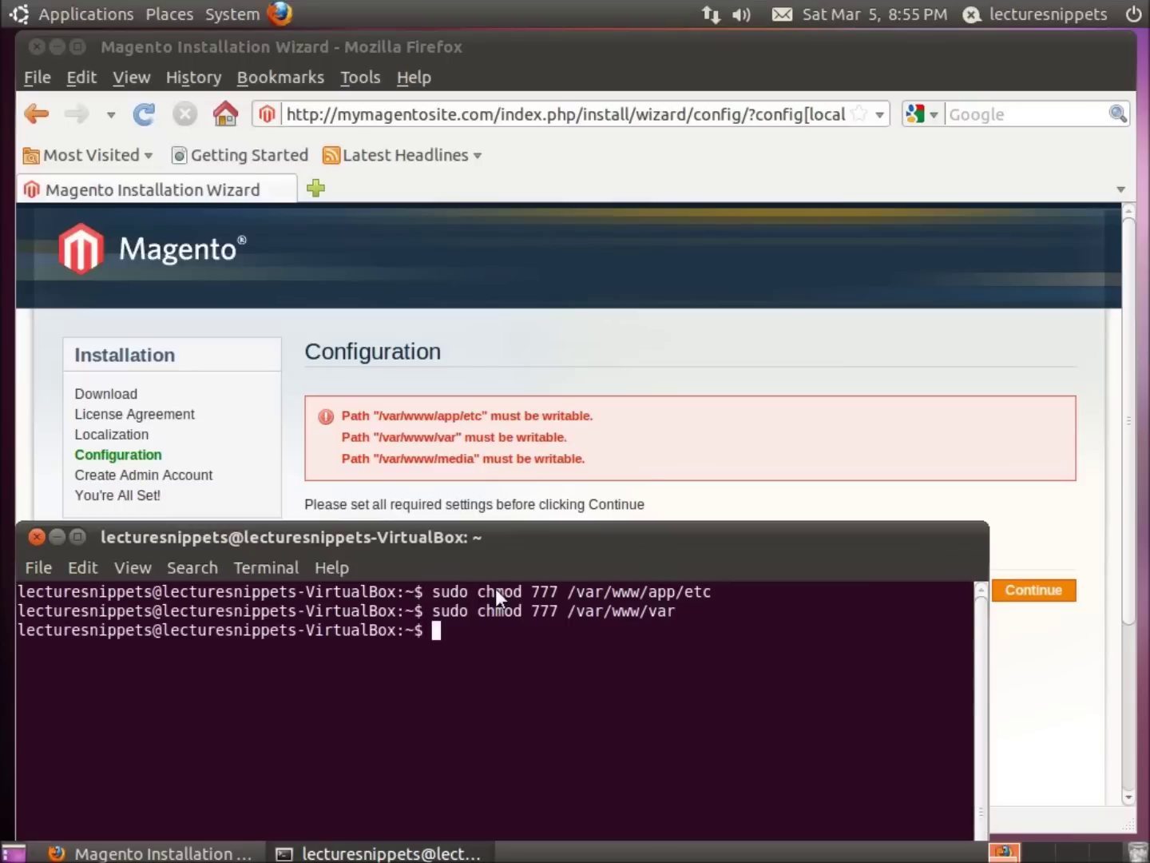
# Apply chmod 777 recursively (-R) to /var/www/media.
pyautogui.press('Up')
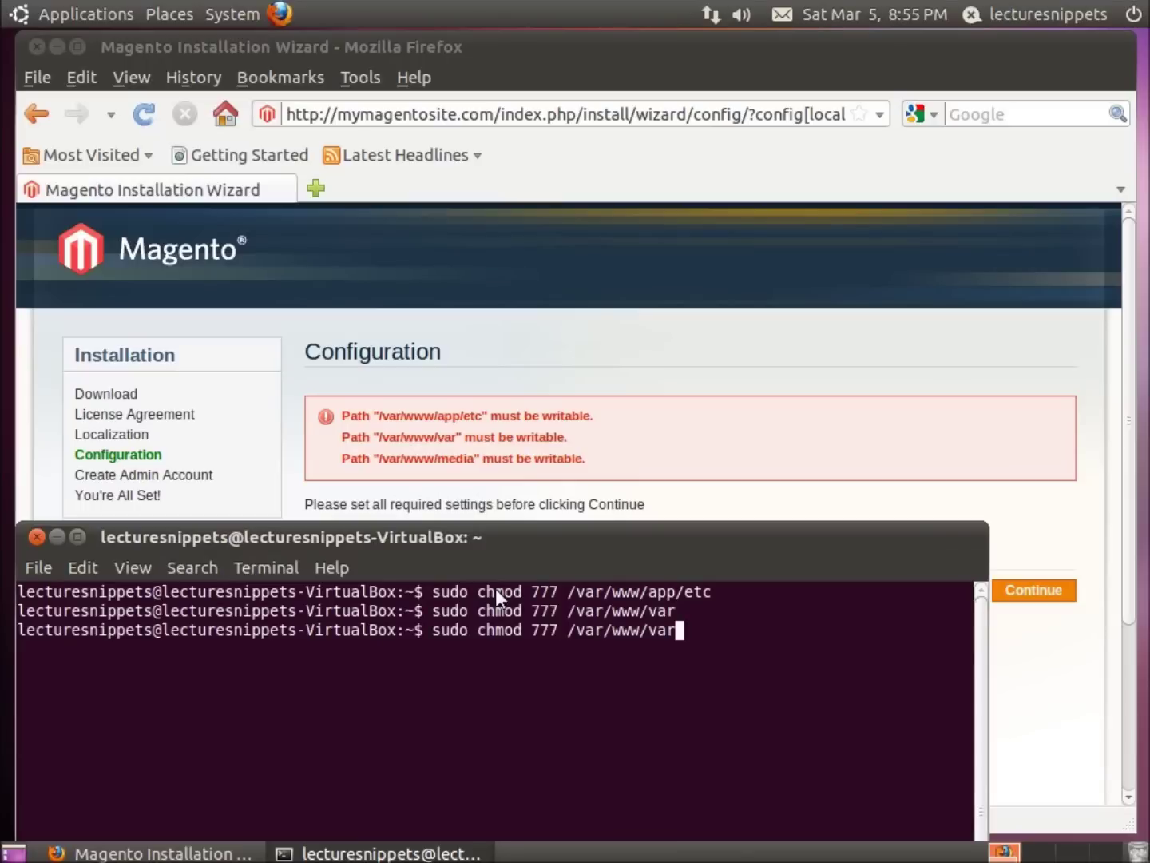
pyautogui.press('BackSpace')
pyautogui.press('BackSpace')
pyautogui.press('BackSpace')
pyautogui.write('media')
pyautogui.press('Left')
pyautogui.press('Left')
pyautogui.press('Left')
pyautogui.press('Left')
pyautogui.press('Left')
pyautogui.press('Left')
pyautogui.press('Left')
pyautogui.press('Left')
pyautogui.press('Left')
pyautogui.press('Left')
pyautogui.press('Left')
pyautogui.press('Left')
pyautogui.press('Left')
pyautogui.press('Left')
pyautogui.write('-R')
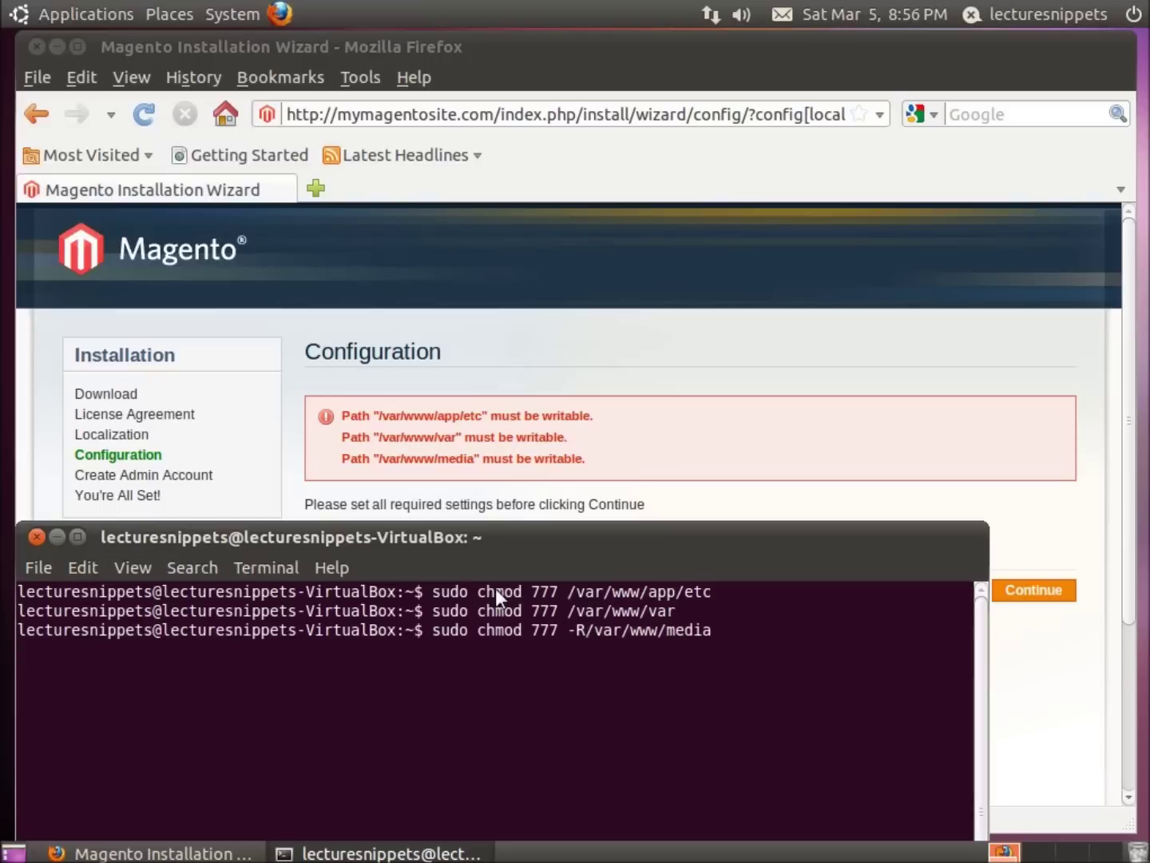
pyautogui.press('Right')
pyautogui.press('Right')
pyautogui.press('Right')
pyautogui.press('Right')
pyautogui.press('Right')
pyautogui.press('Right')
pyautogui.press('Right')
pyautogui.press('Right')
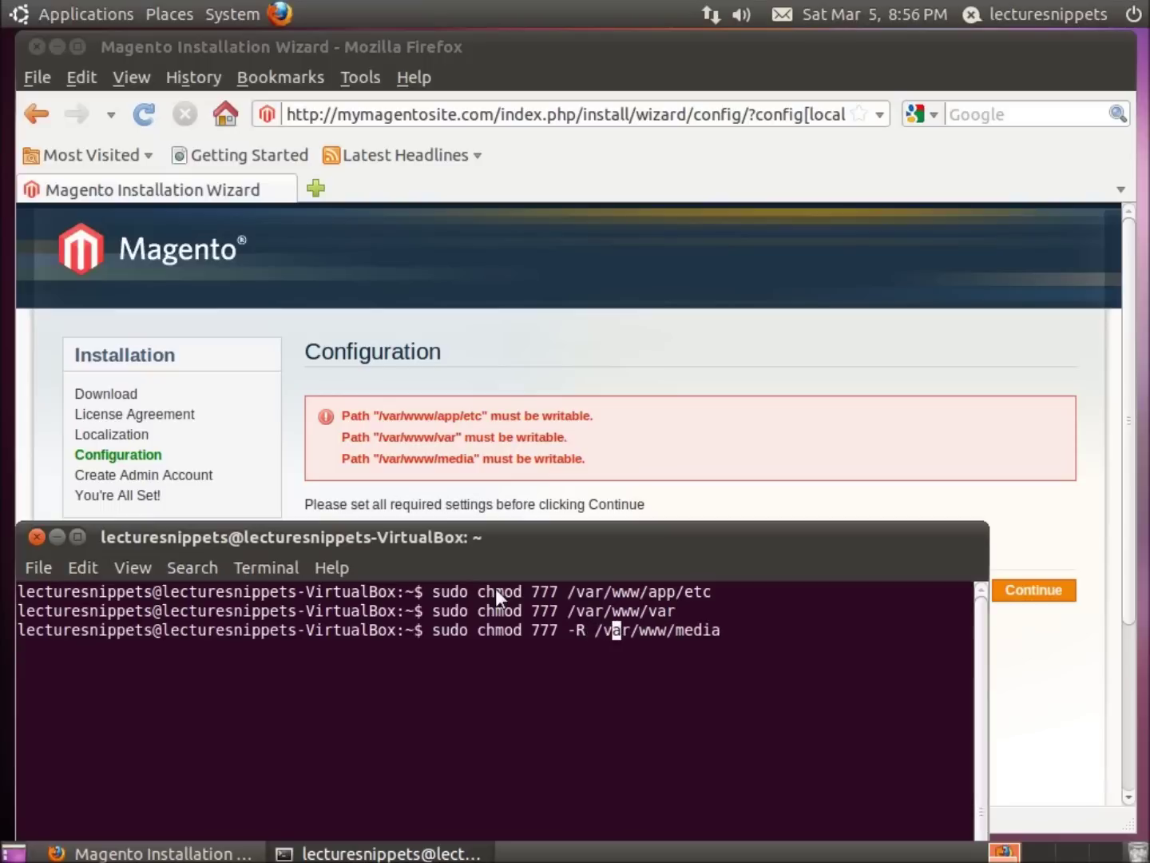
pyautogui.press('Right')
pyautogui.press('Right')
pyautogui.press('Return')
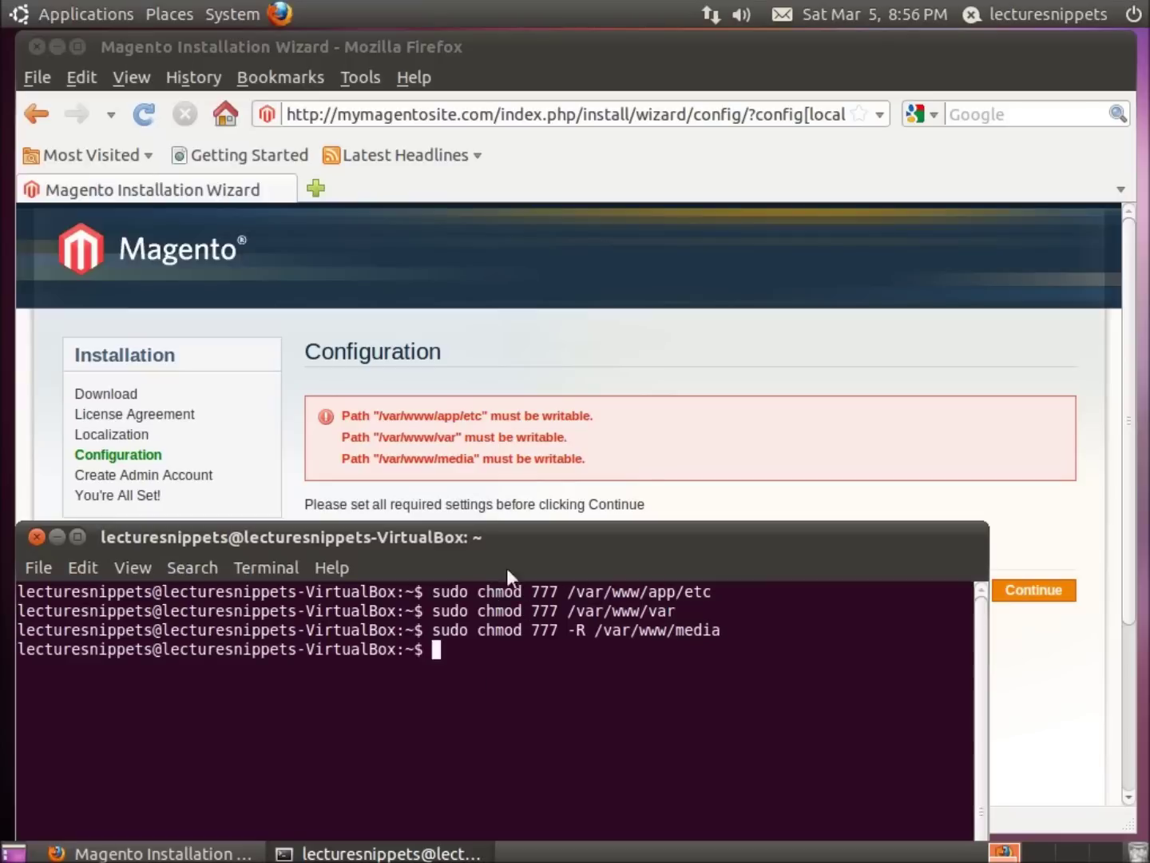
# Reload the wizard, then install php5-curl with sudo apt-get install php5-curl.
pyautogui.click(58, 537)
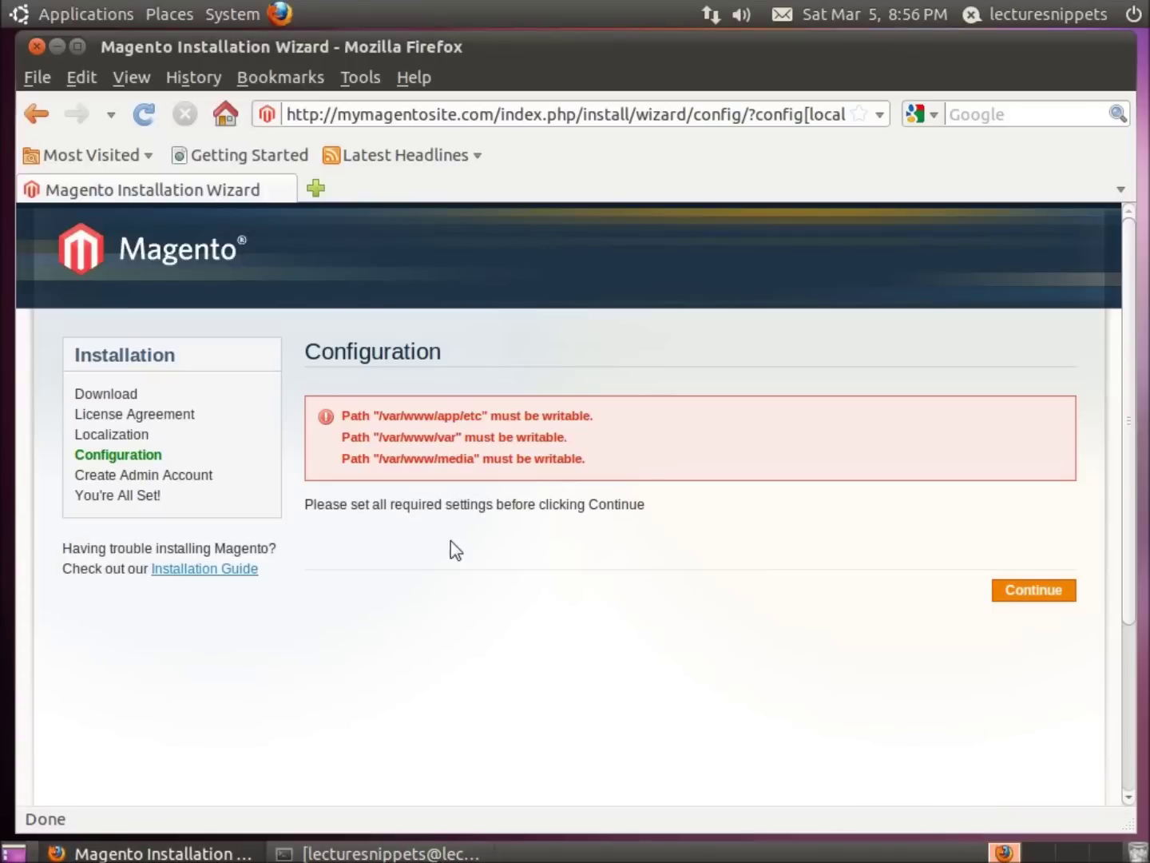
pyautogui.click(141, 114)
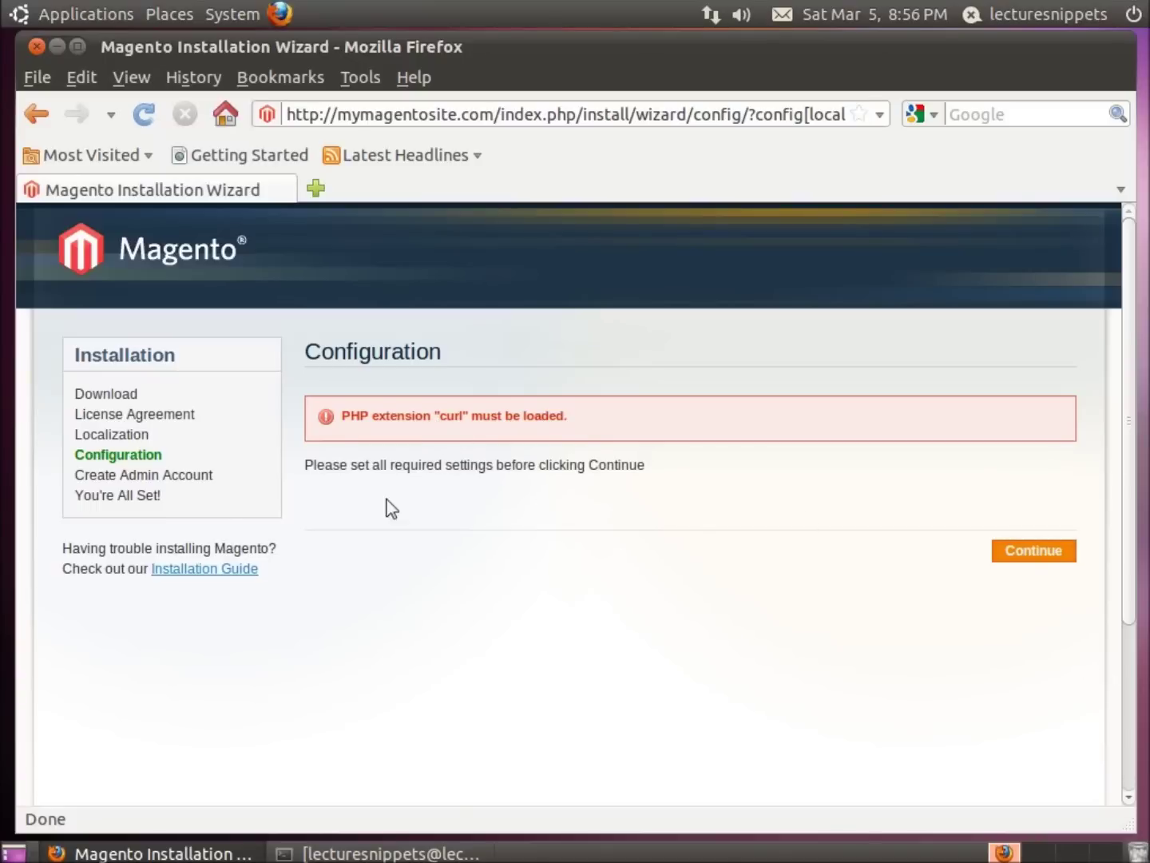
pyautogui.click(360, 852)
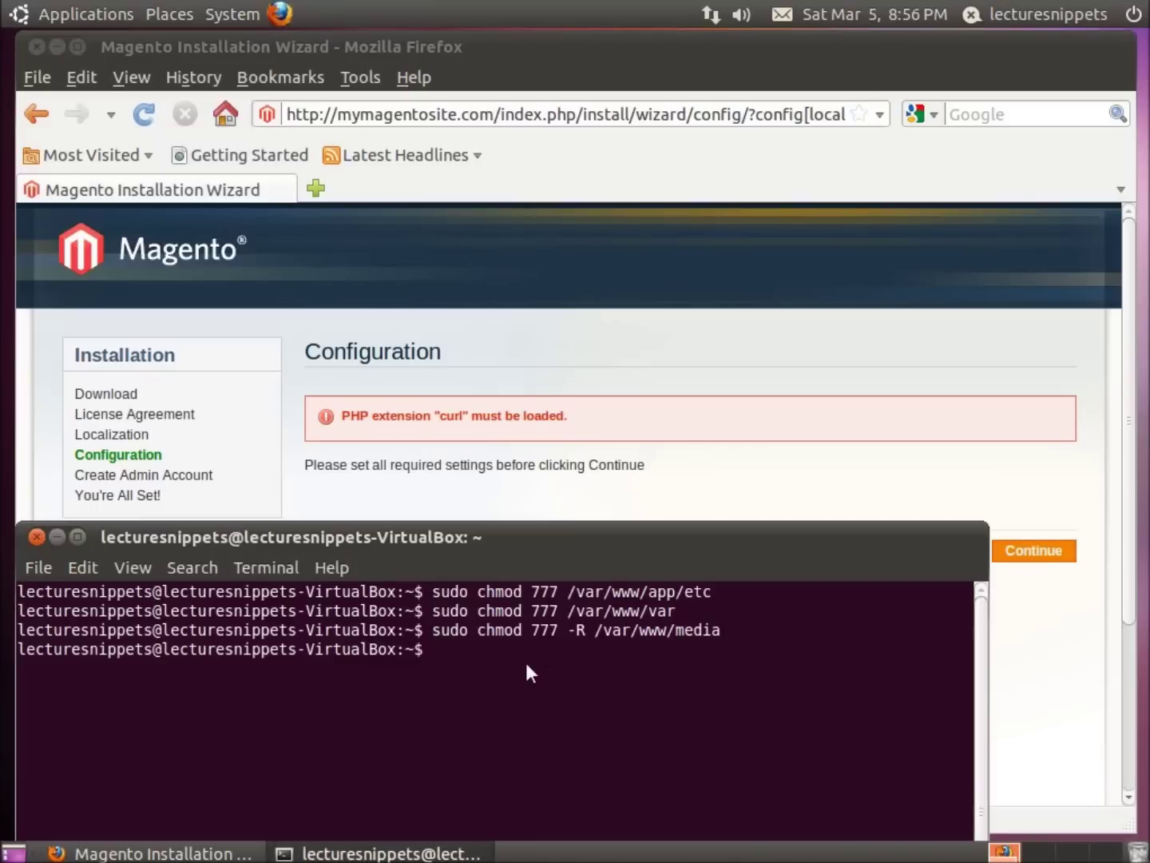
pyautogui.write('sudo apt-get ')
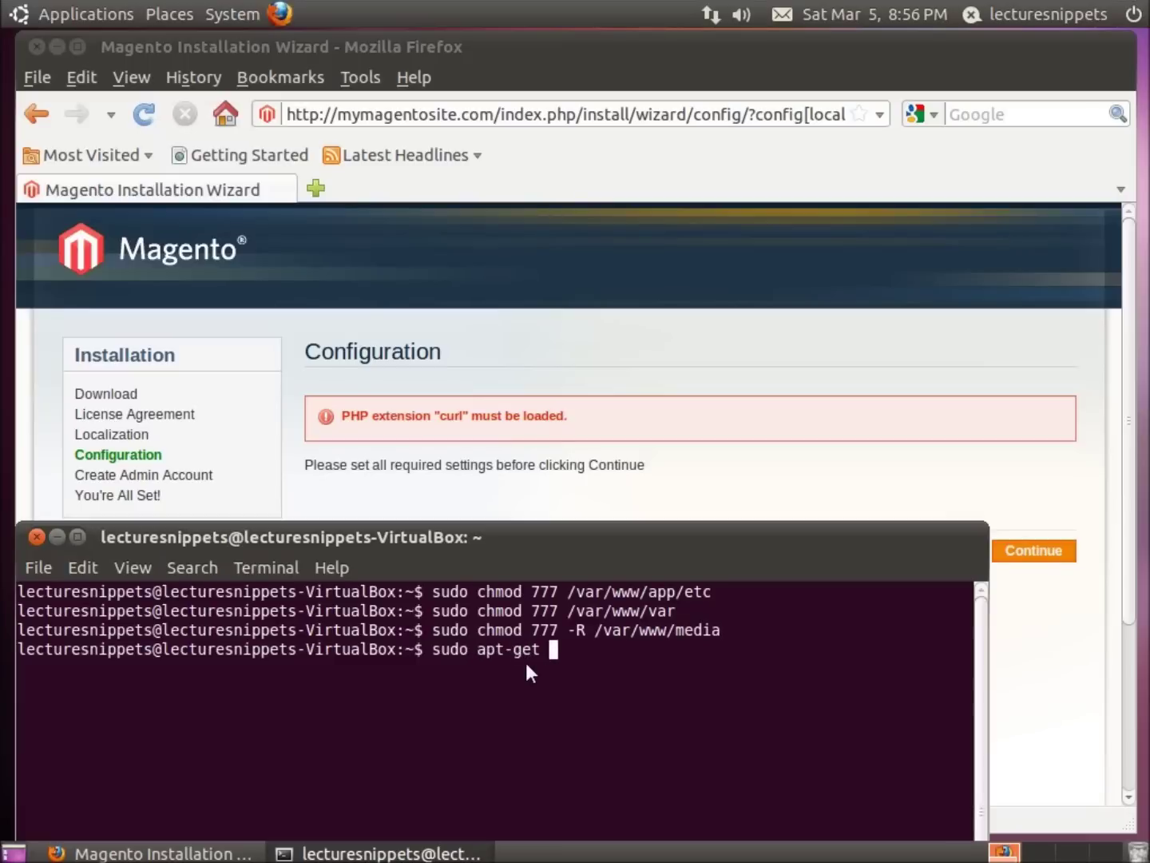
pyautogui.write('install php')
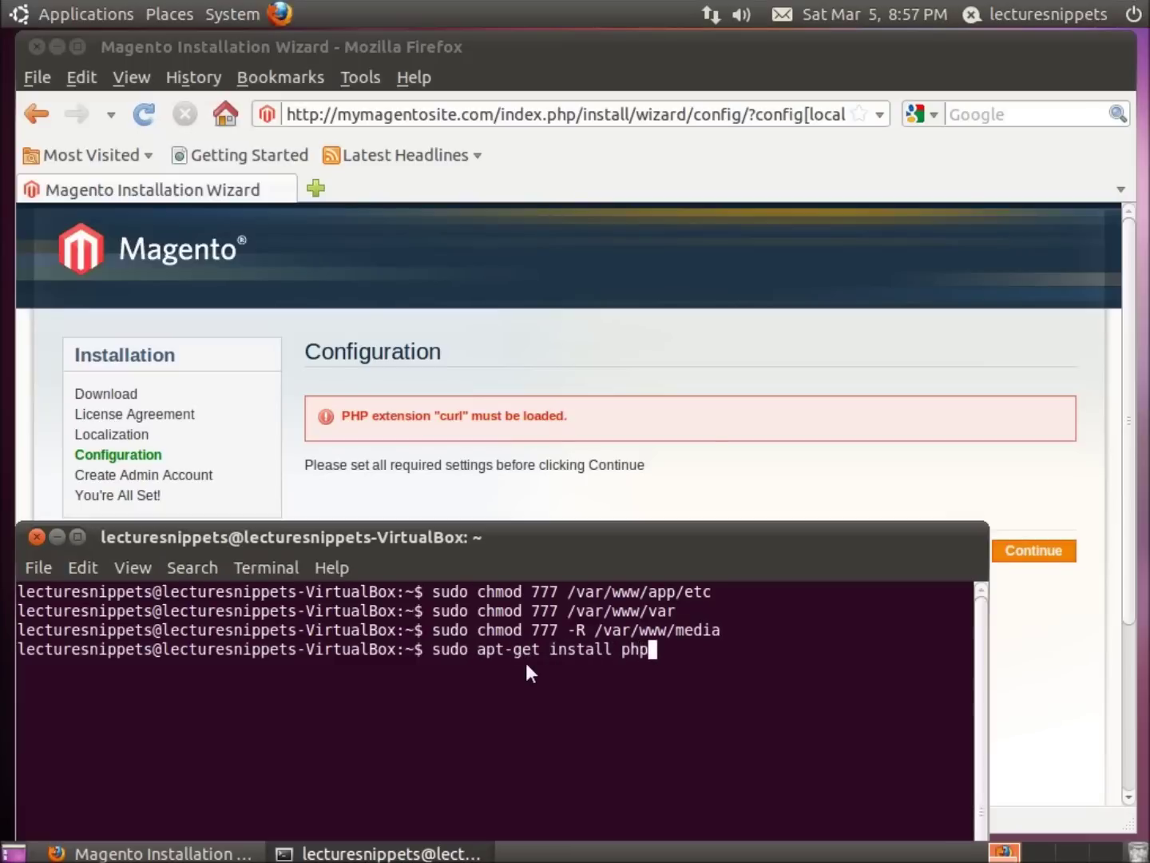
pyautogui.write('5-curl')
pyautogui.press('Return')
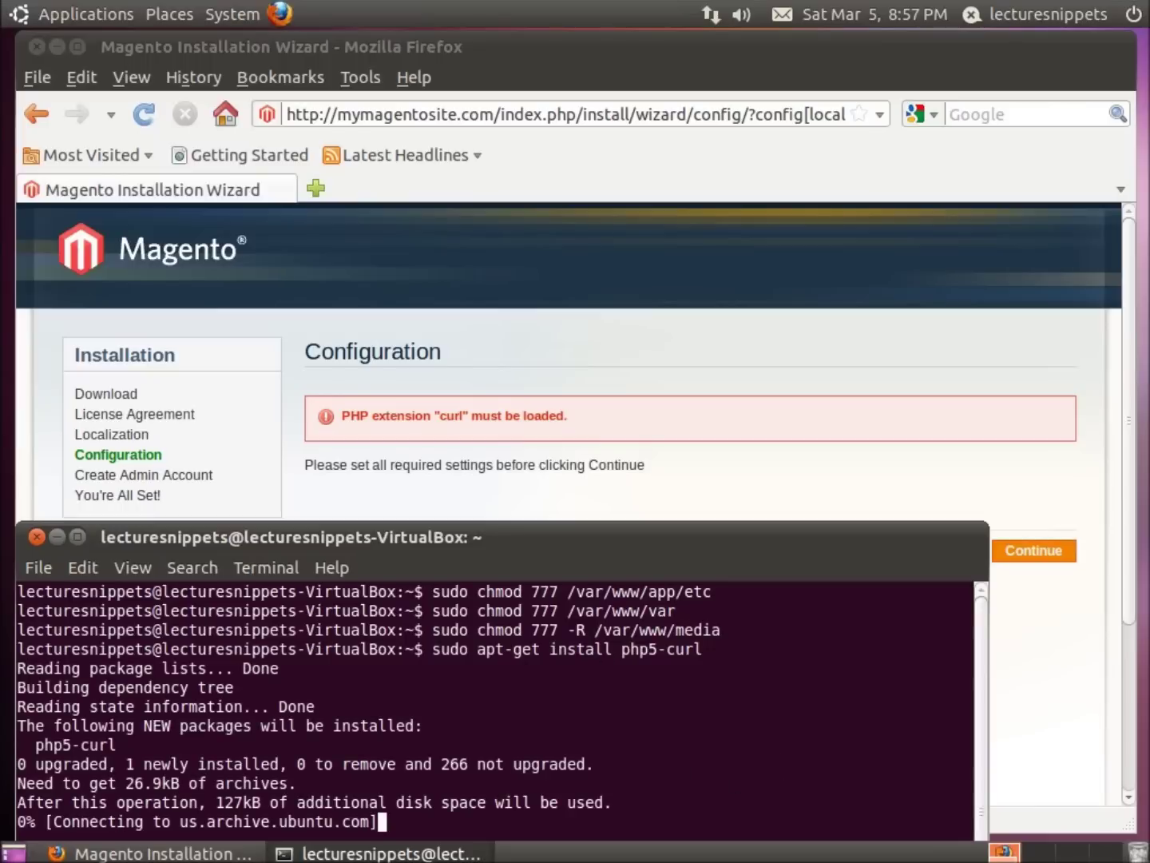
pyautogui.moveTo(1004, 853); pyautogui.dragTo(1004, 852)
pyautogui.moveTo(495, 588); pyautogui.dragTo(567, 344)
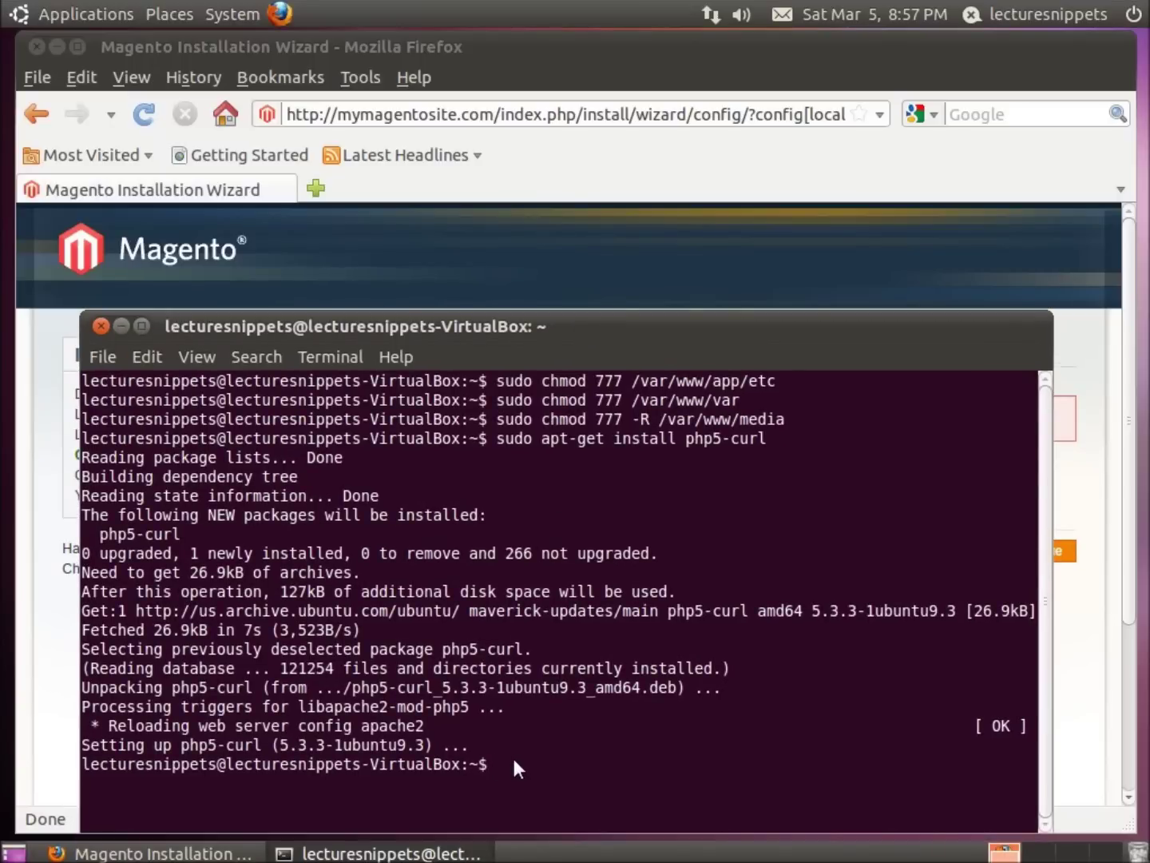
# Restart apache2 with sudo /etc/init.d/apache2 restart and return to the wizard.
pyautogui.write('sudo /etc/in')
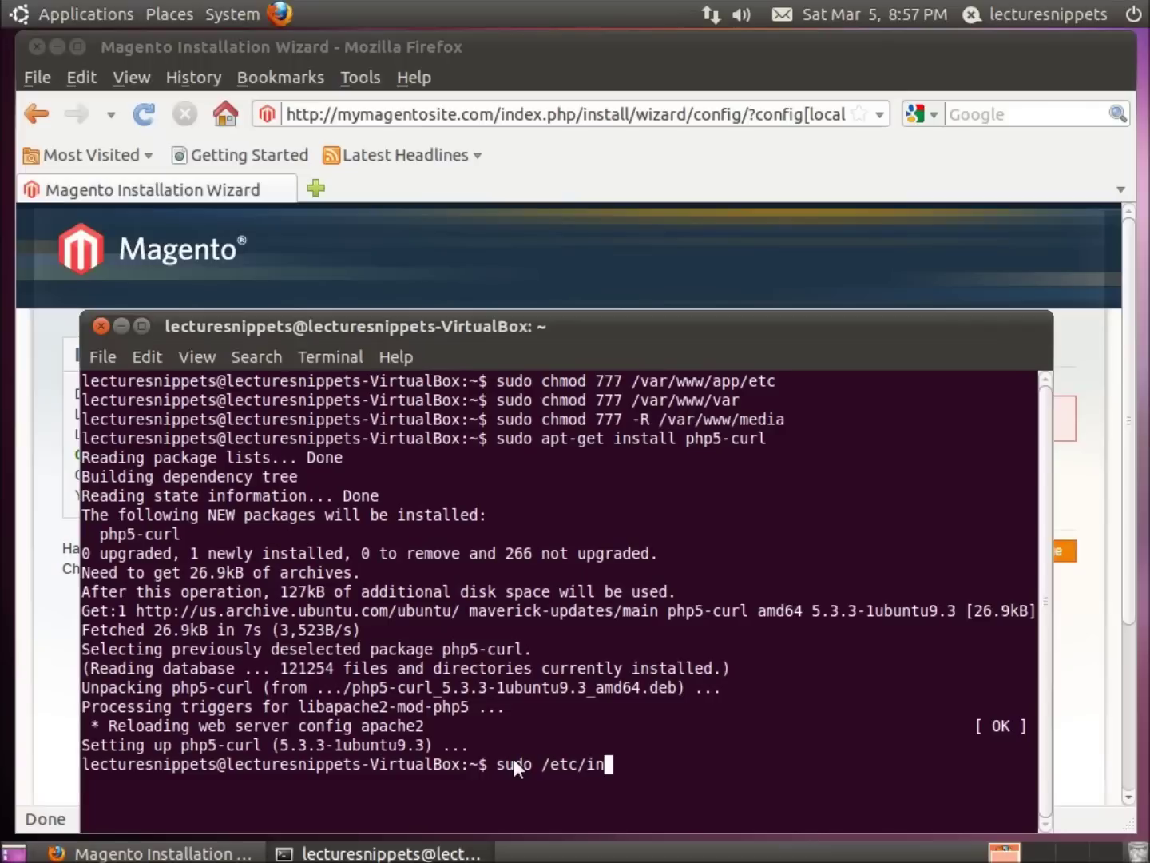
pyautogui.write('it.d/apache2 restart')
pyautogui.press('Return')
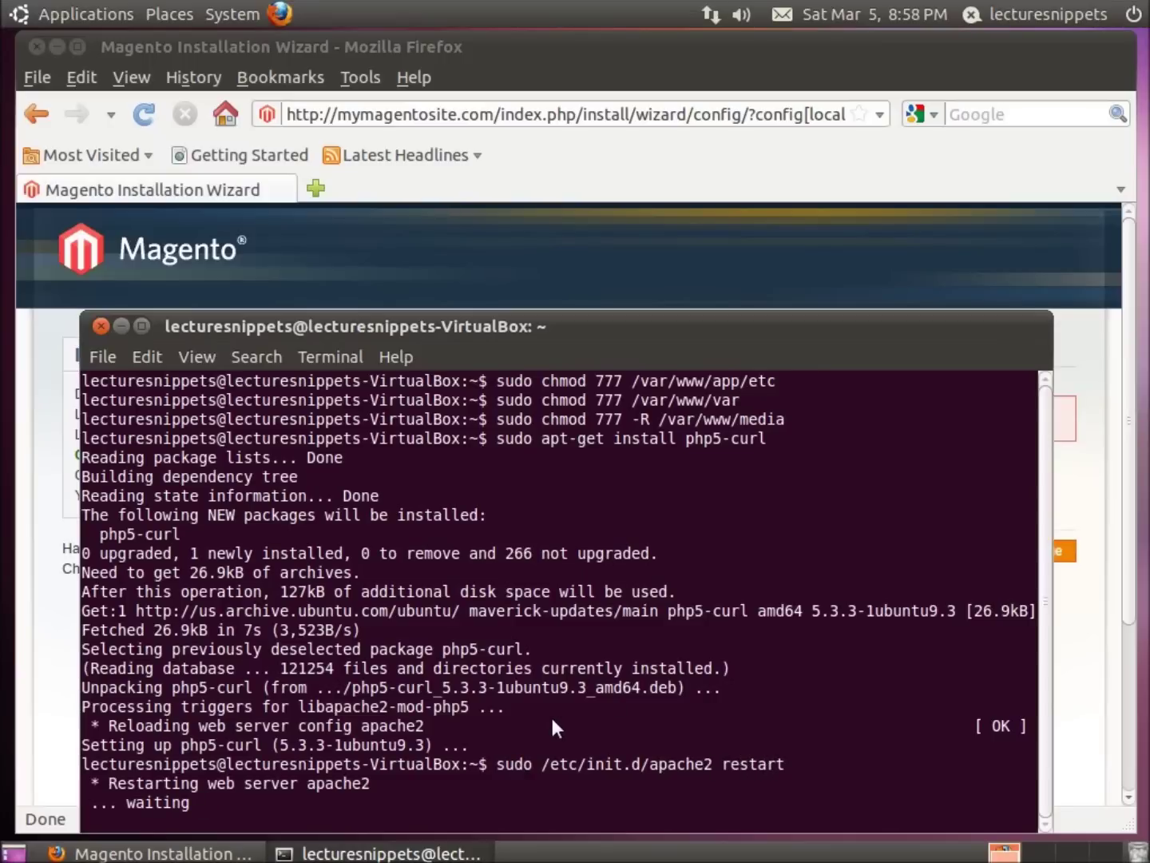
pyautogui.moveTo(569, 334)
pyautogui.mouseDown()
pyautogui.moveTo(592, 253)
pyautogui.moveTo(573, 331)
pyautogui.moveTo(562, 332)
pyautogui.mouseUp()
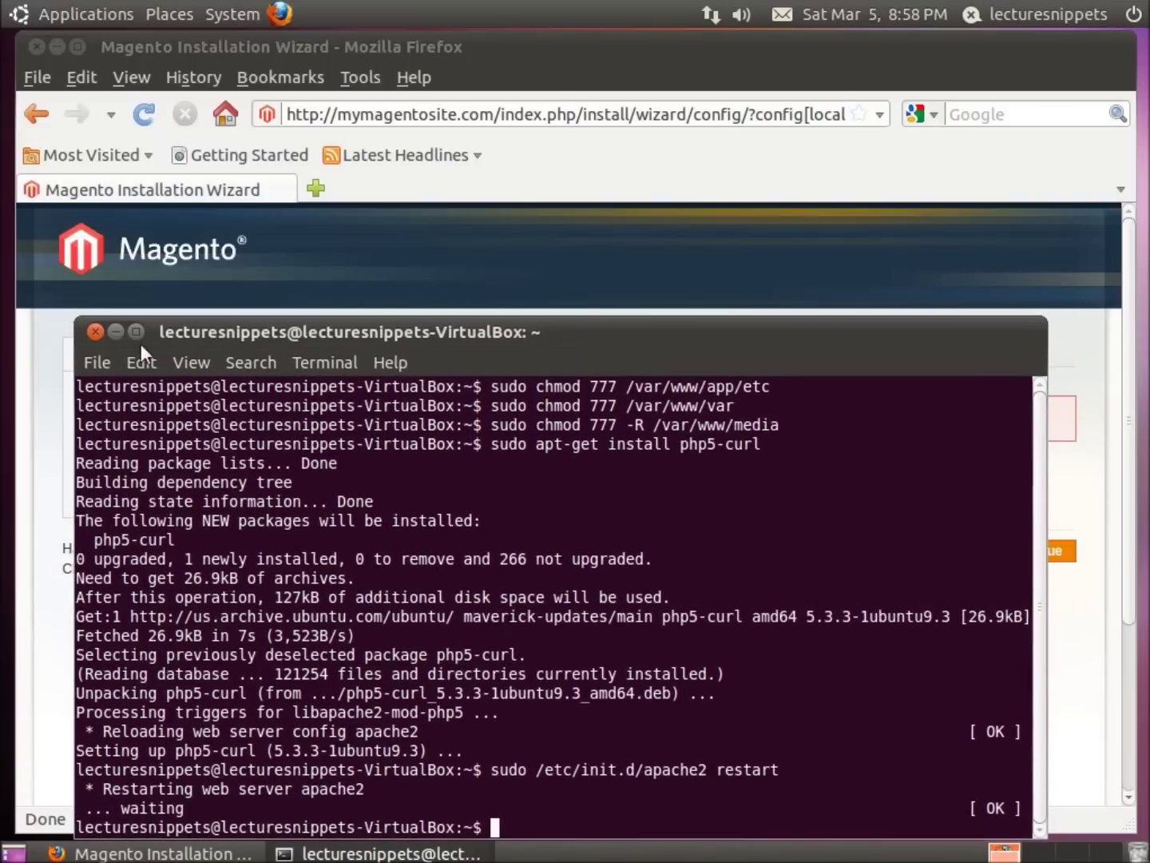
pyautogui.click(115, 332)
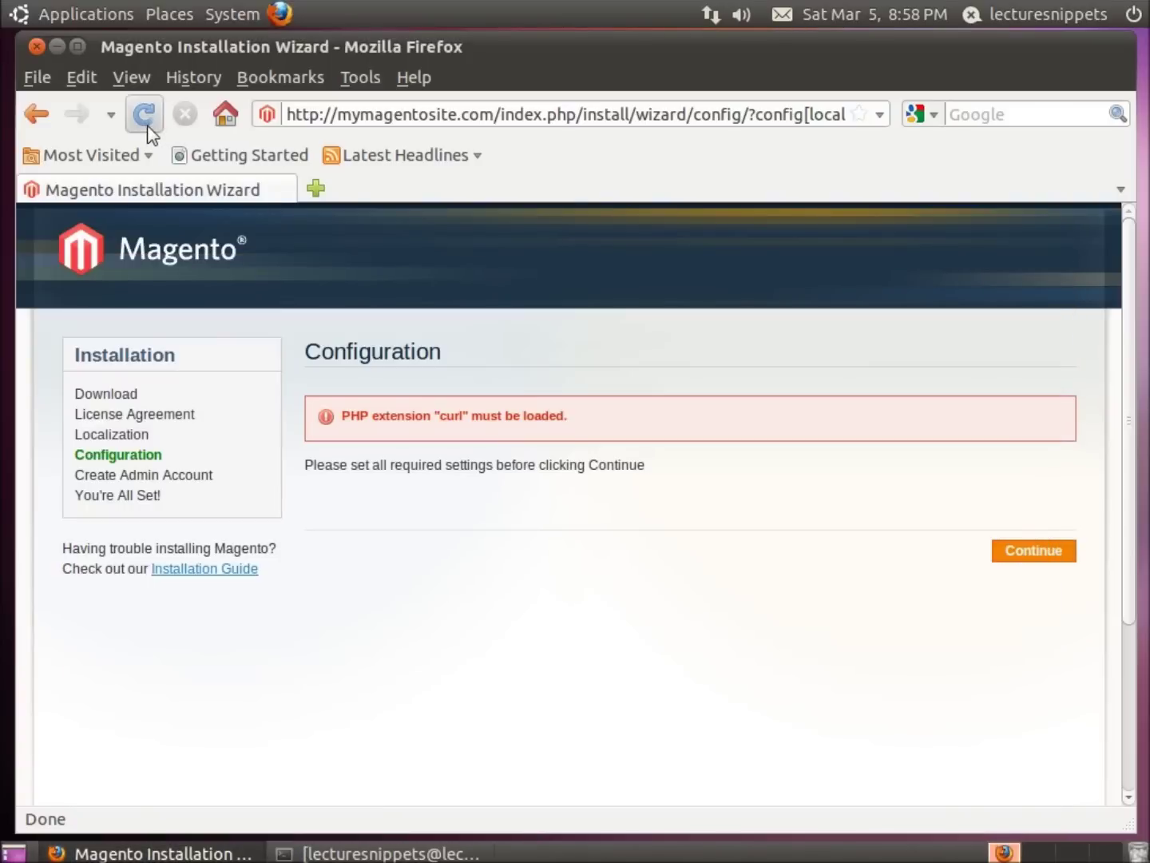
# Reload the wizard, confirm host localhost, database magento, user root, and enter the database password.
pyautogui.click(145, 116)
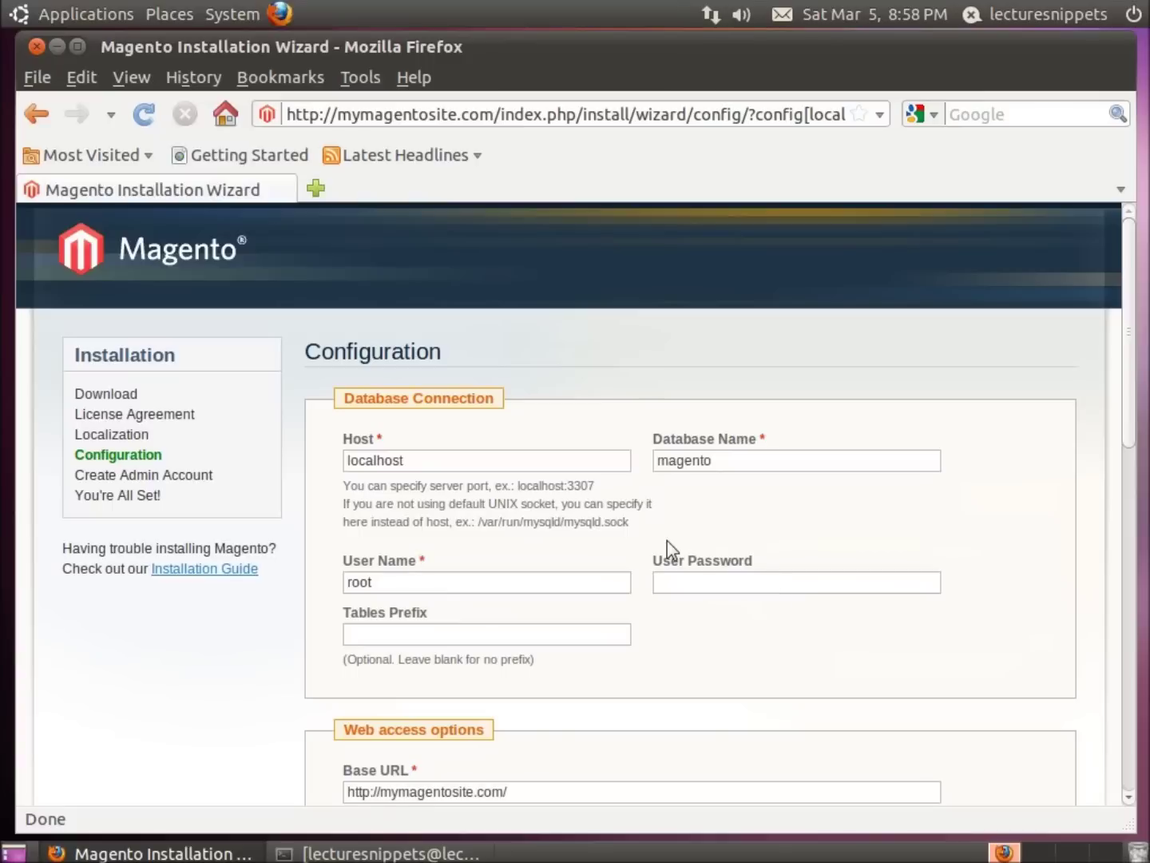
pyautogui.moveTo(430, 457); pyautogui.dragTo(338, 456)
pyautogui.click(429, 465)
pyautogui.scroll(-2, 418, 476)
pyautogui.moveTo(724, 399); pyautogui.dragTo(651, 405)
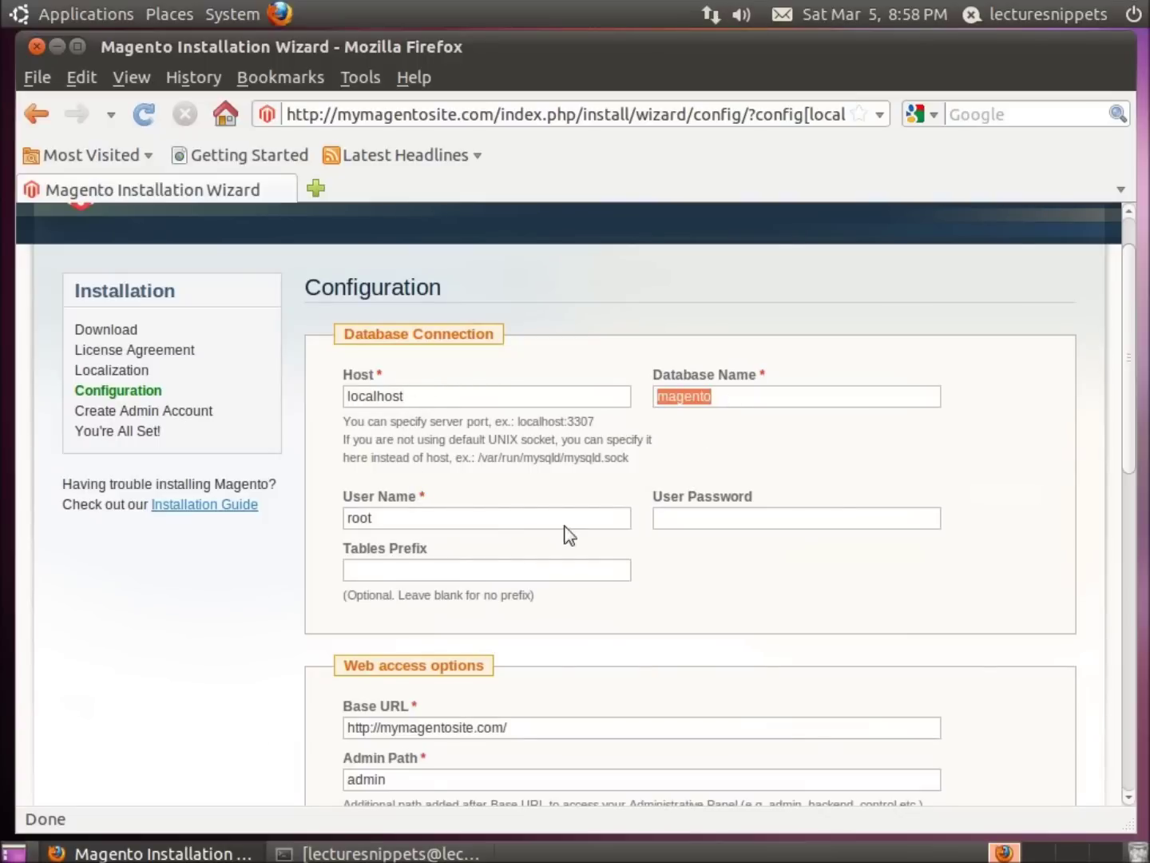
pyautogui.click(403, 522)
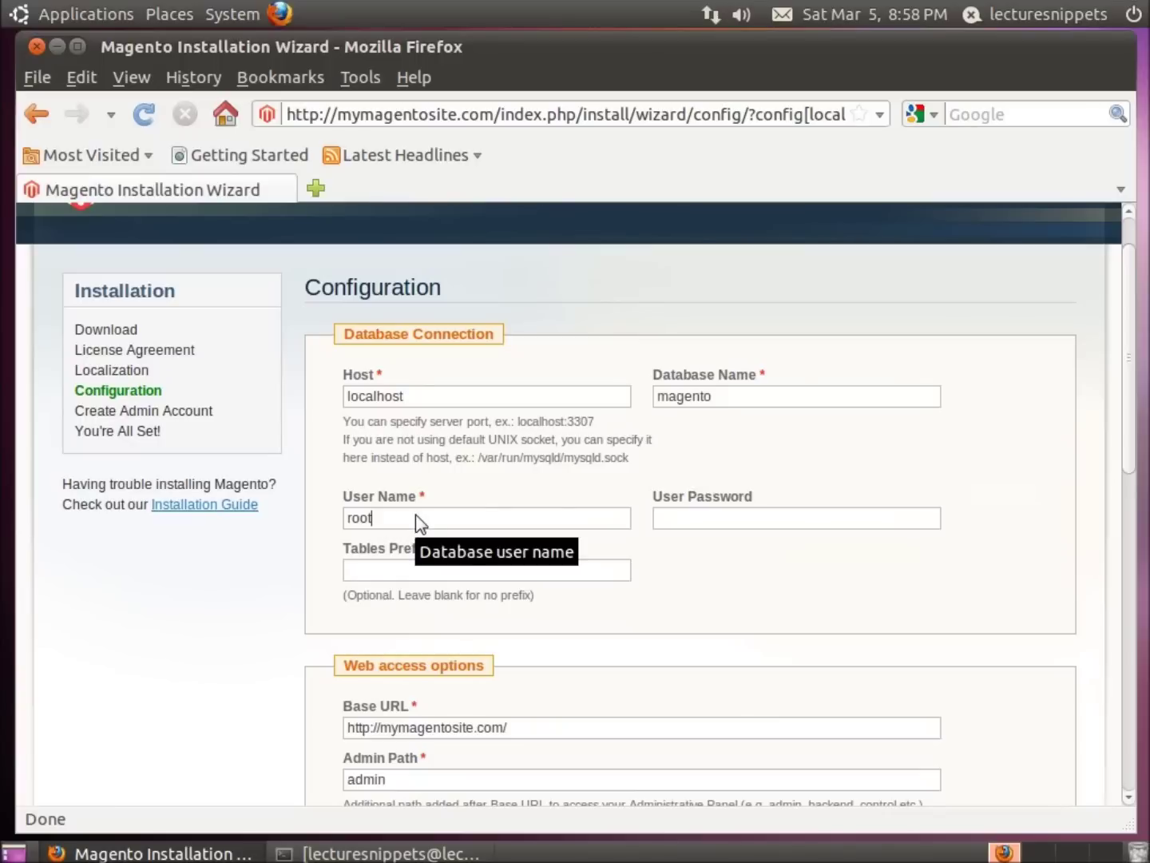
pyautogui.doubleClick(370, 521)
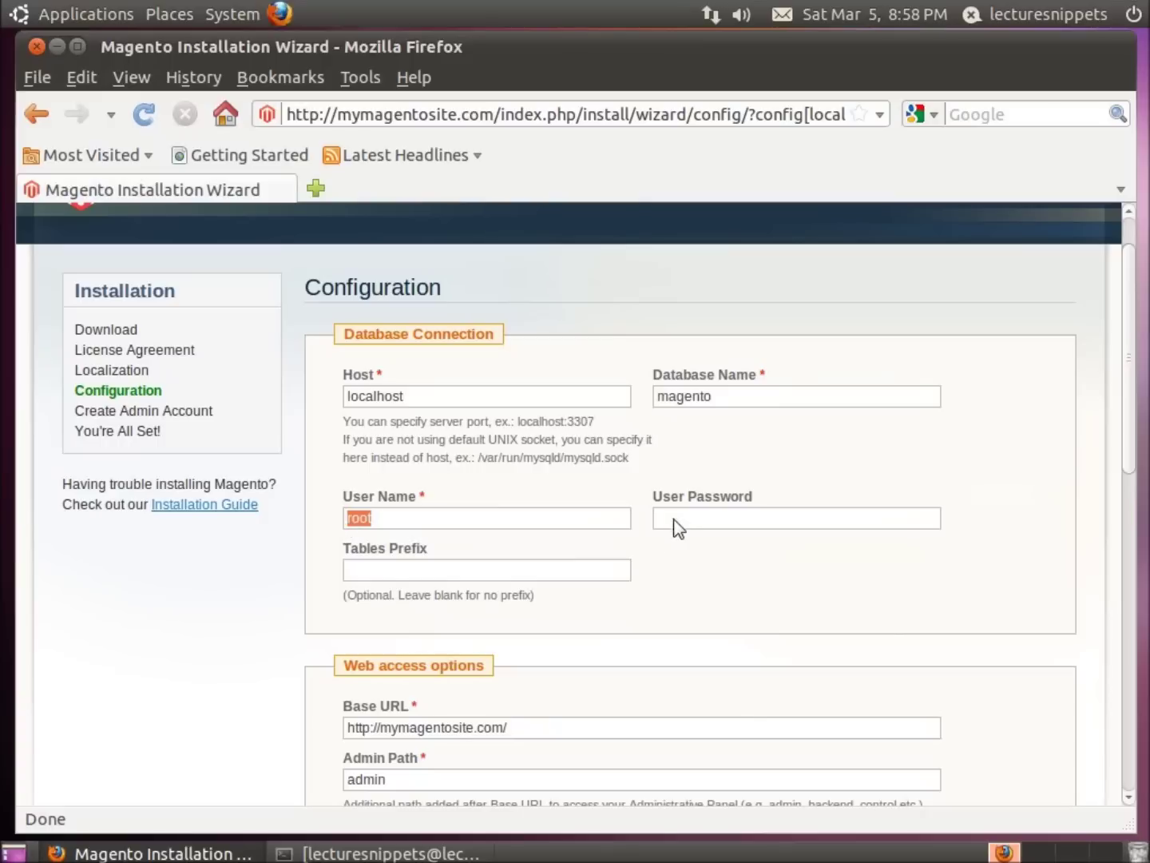
pyautogui.click(684, 523)
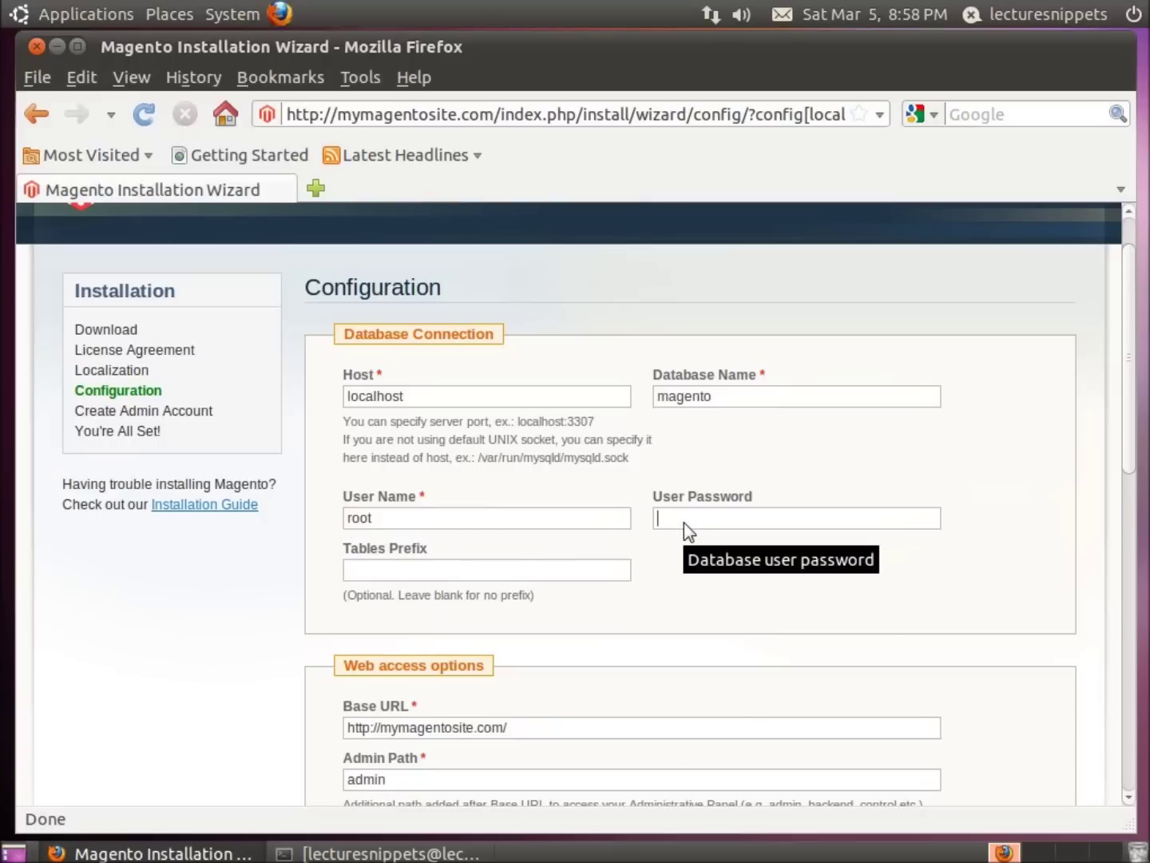
pyautogui.write('p')
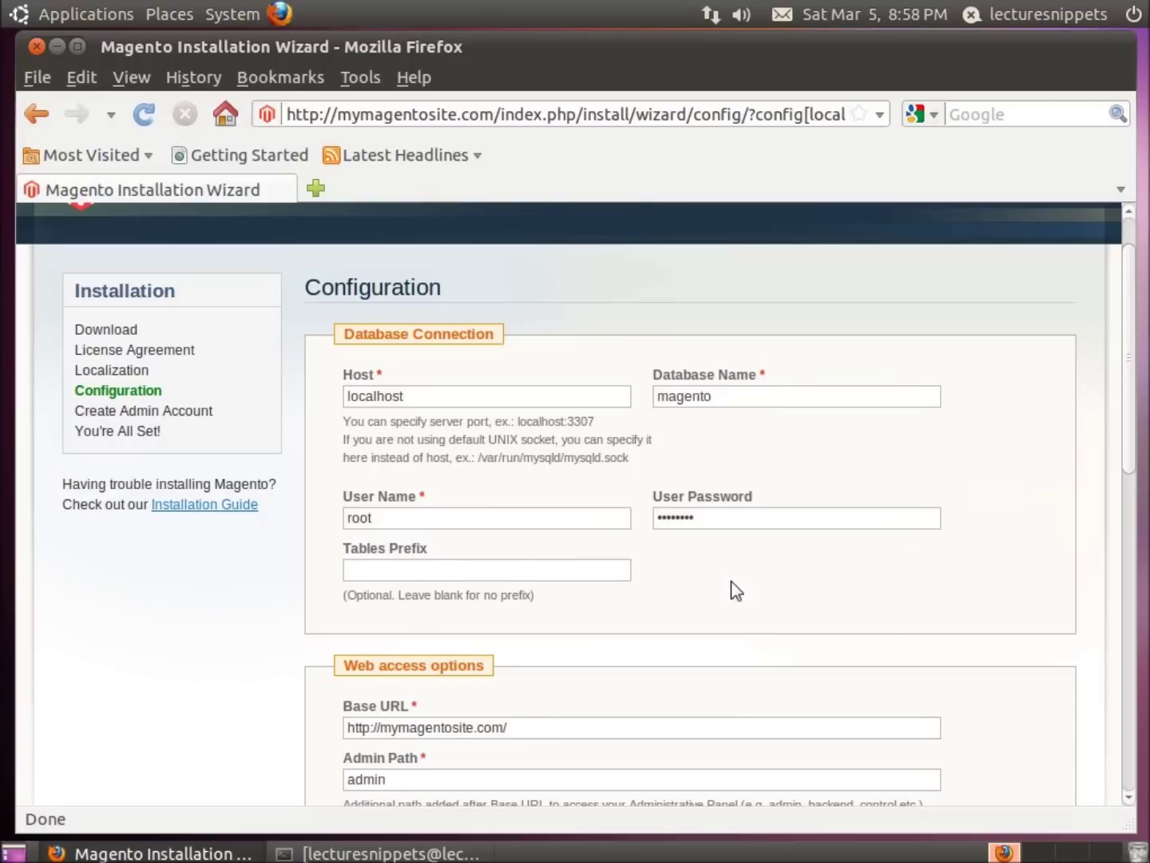
# Review the base URL and admin path, then submit the configuration.
pyautogui.scroll(-5, 727, 495)
pyautogui.scroll(-2, 720, 483)
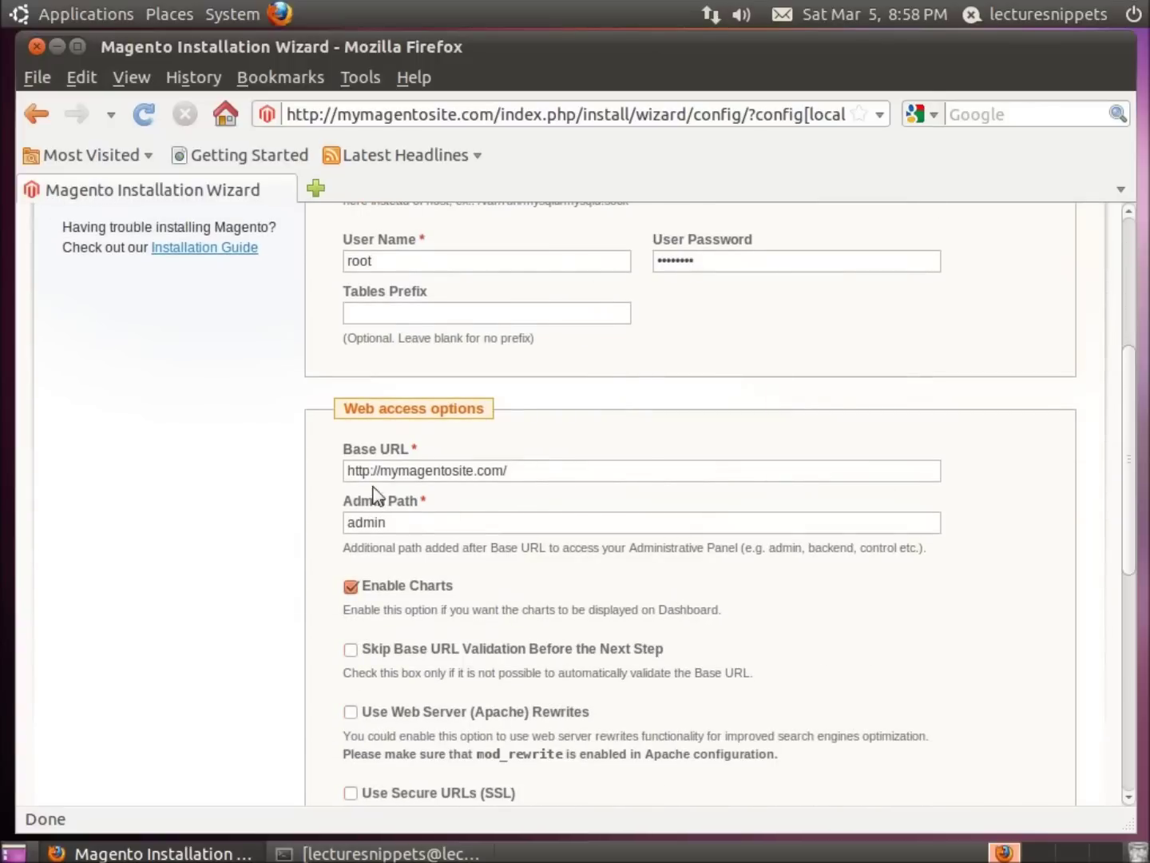
pyautogui.moveTo(532, 475); pyautogui.dragTo(355, 472)
pyautogui.click(535, 474)
pyautogui.click(408, 528)
pyautogui.scroll(-5, 528, 564)
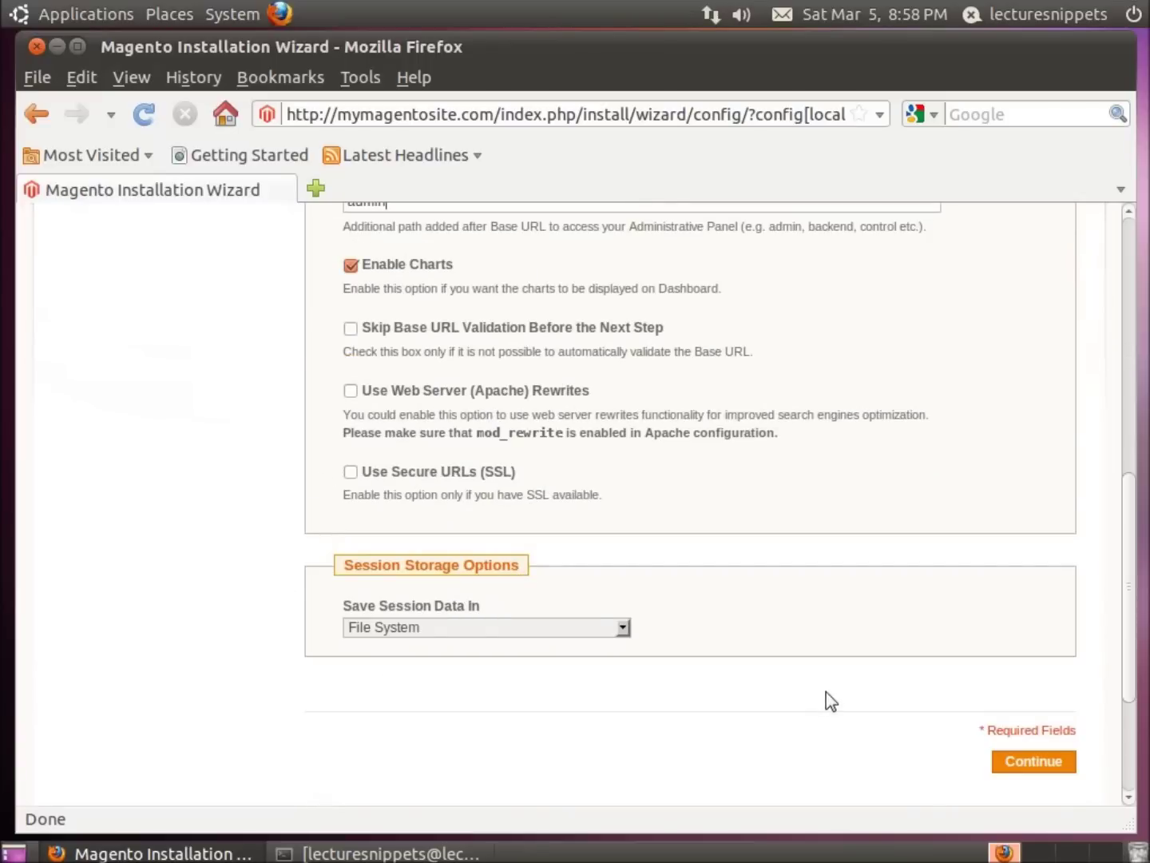
pyautogui.click(1023, 766)
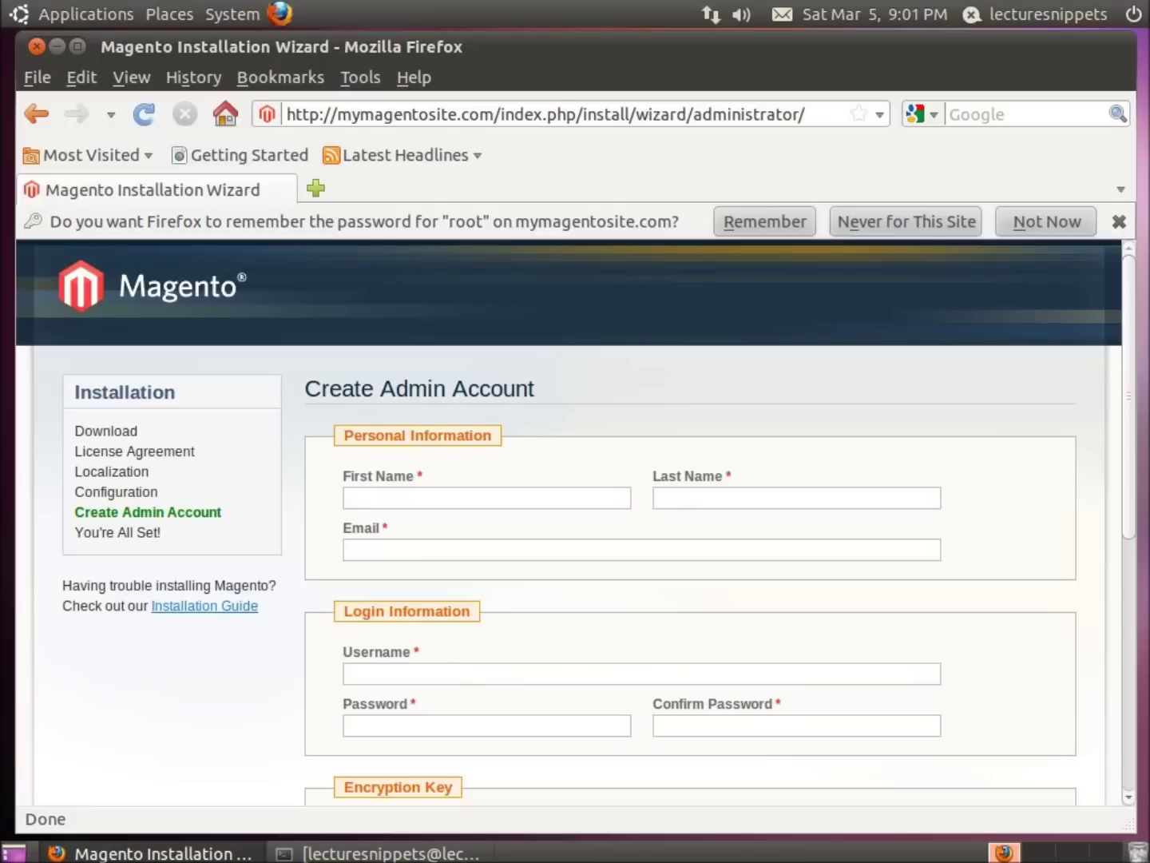
# Enter the admin's first name, last name, and e-mail address.
pyautogui.click(411, 499)
pyautogui.write('lecture')
pyautogui.press('Tab')
pyautogui.write('snippets')
pyautogui.press('Tab')
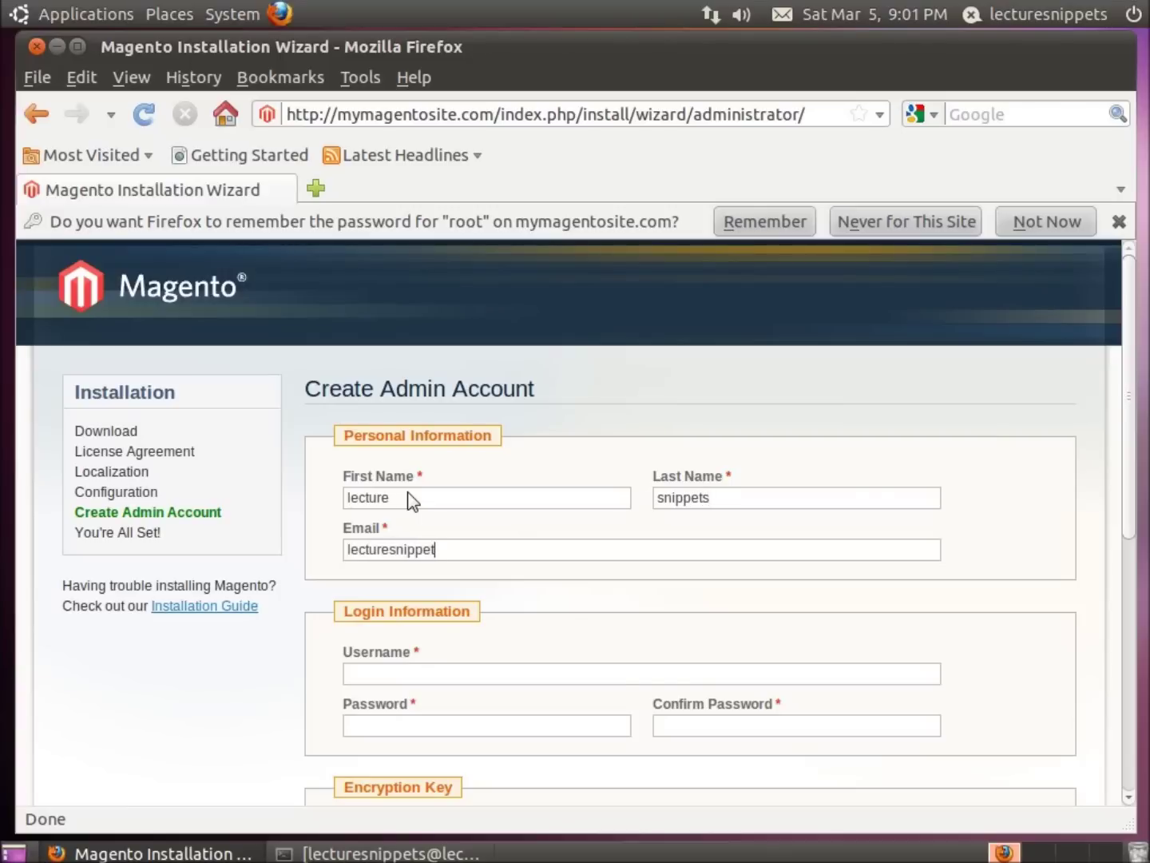
pyautogui.write('l.com')
# Set the admin username and password, confirm the password, and submit the account.
pyautogui.press('Tab')
pyautogui.write('lecturesnippets')
pyautogui.press('Tab')
pyautogui.write('******')
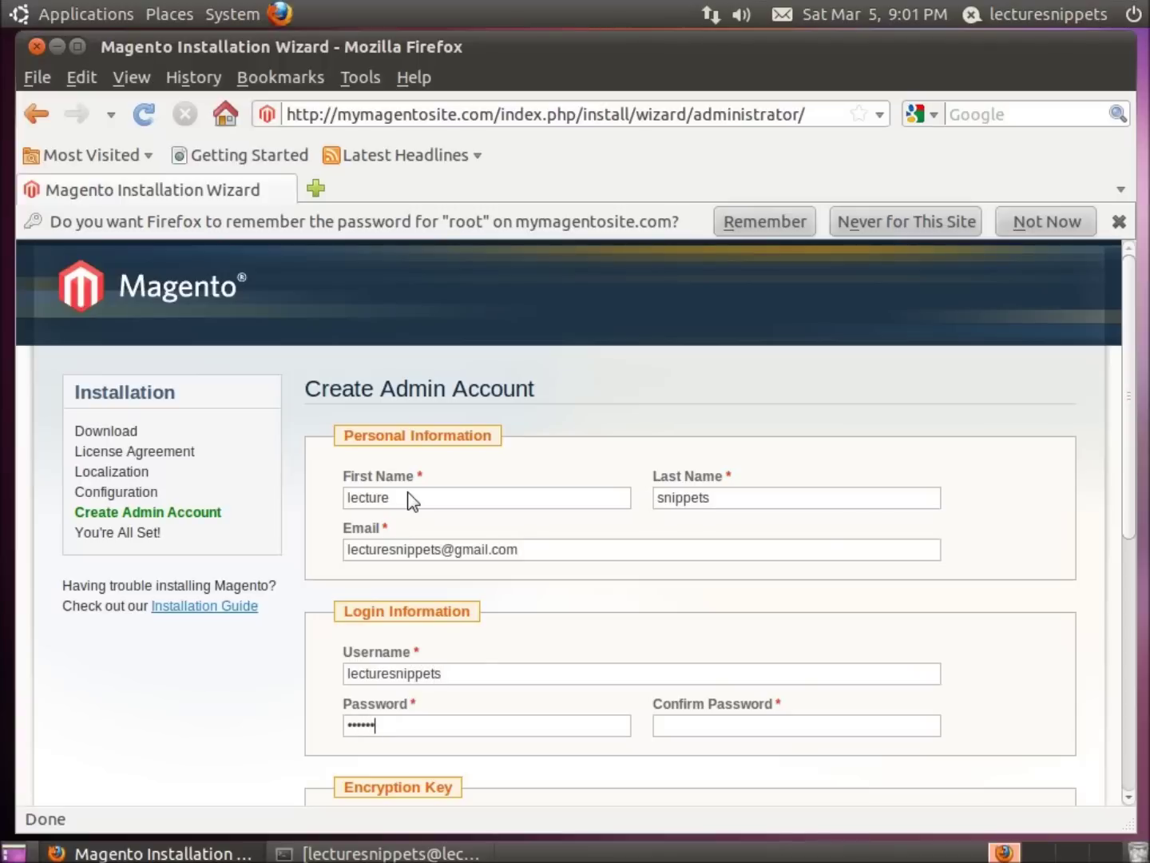
pyautogui.write('*')
pyautogui.press('Tab')
pyautogui.write('********')
pyautogui.scroll(-7, 481, 611)
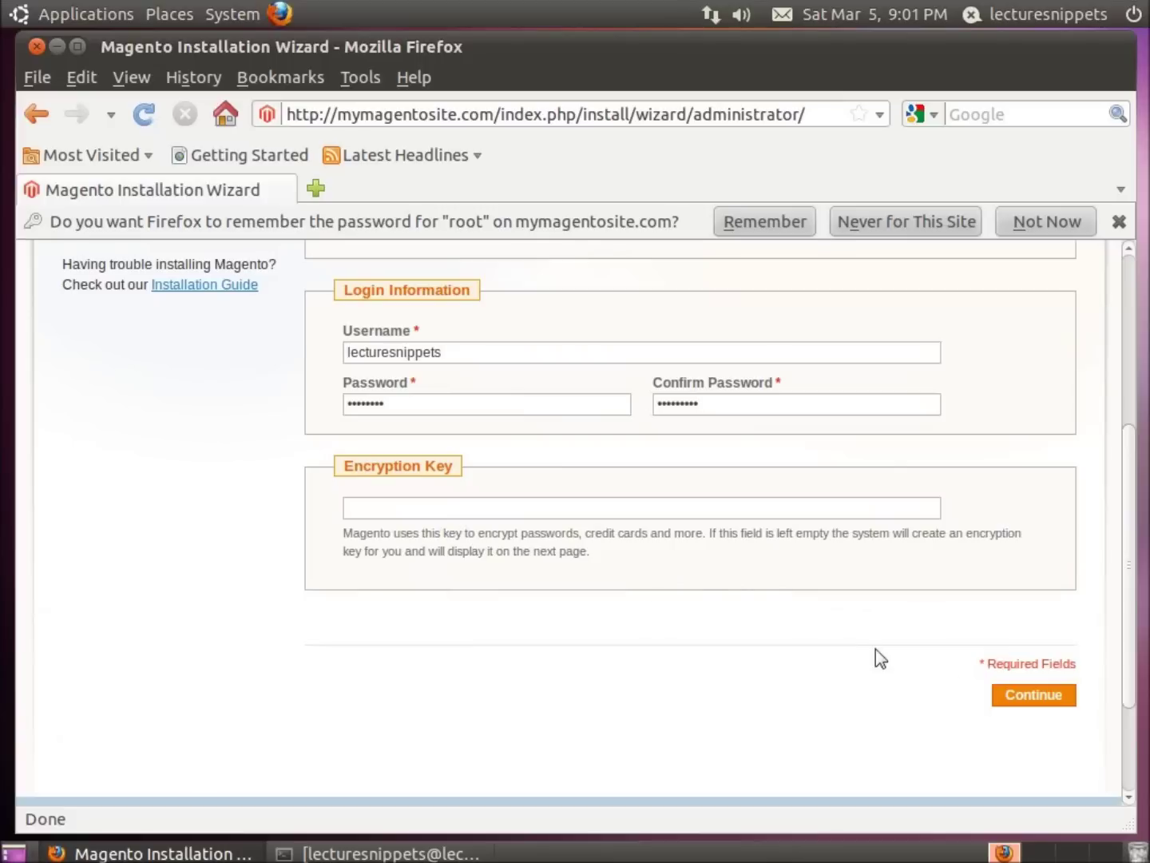
pyautogui.click(1030, 702)
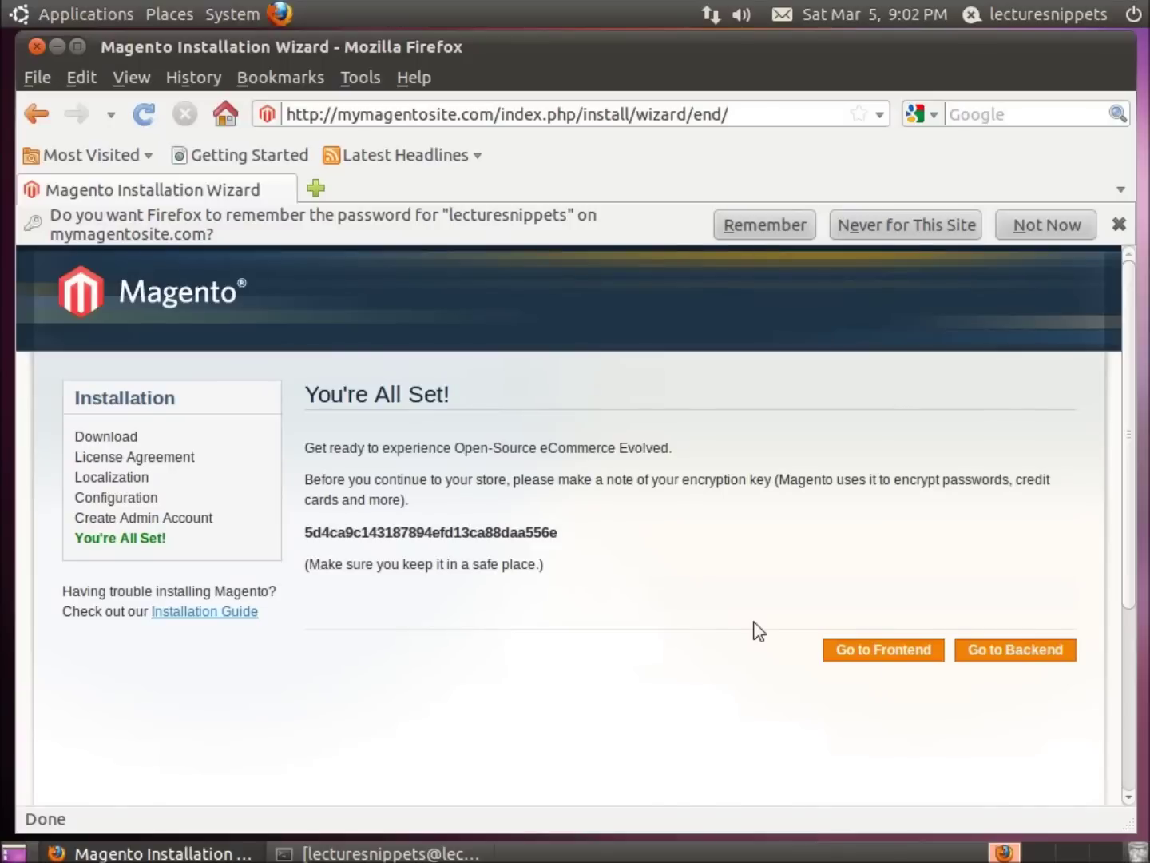
# Review the generated encryption key, then open the store front and admin login in new tabs.
pyautogui.moveTo(571, 532); pyautogui.dragTo(306, 533)
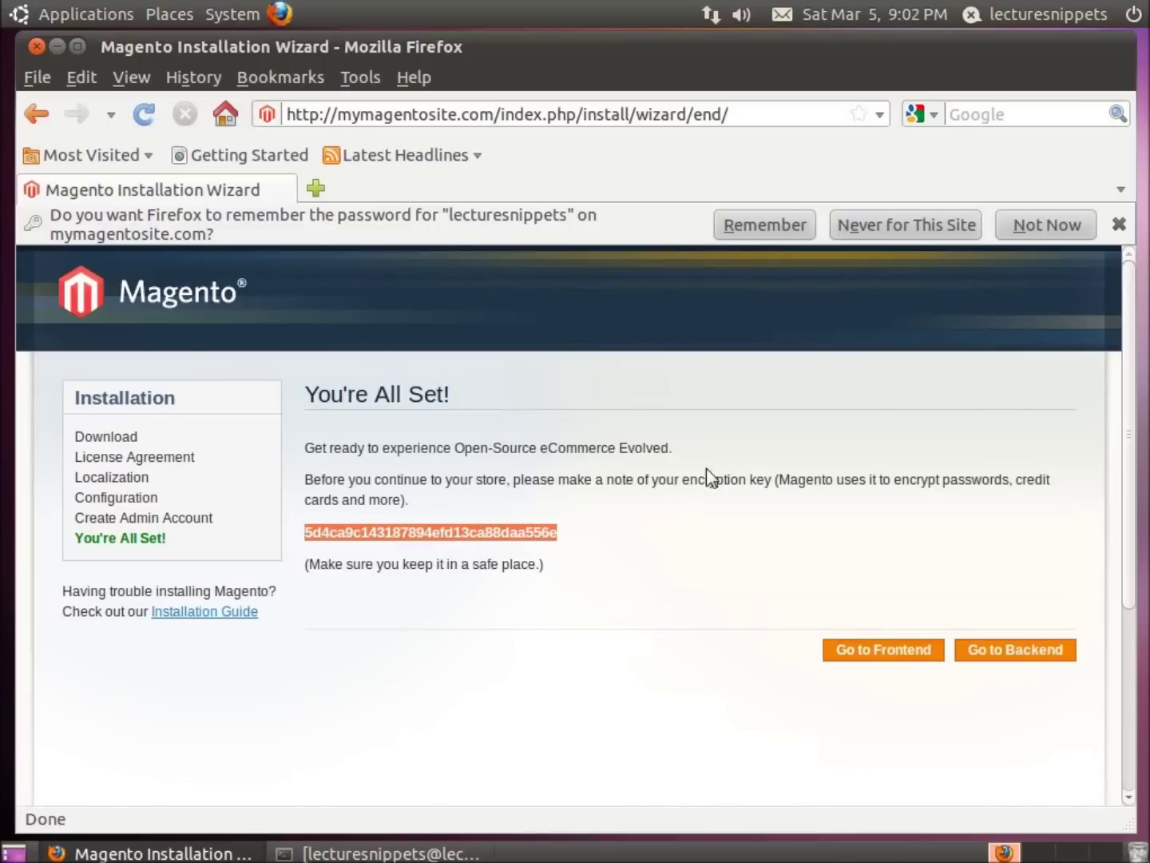
pyautogui.click(870, 715)
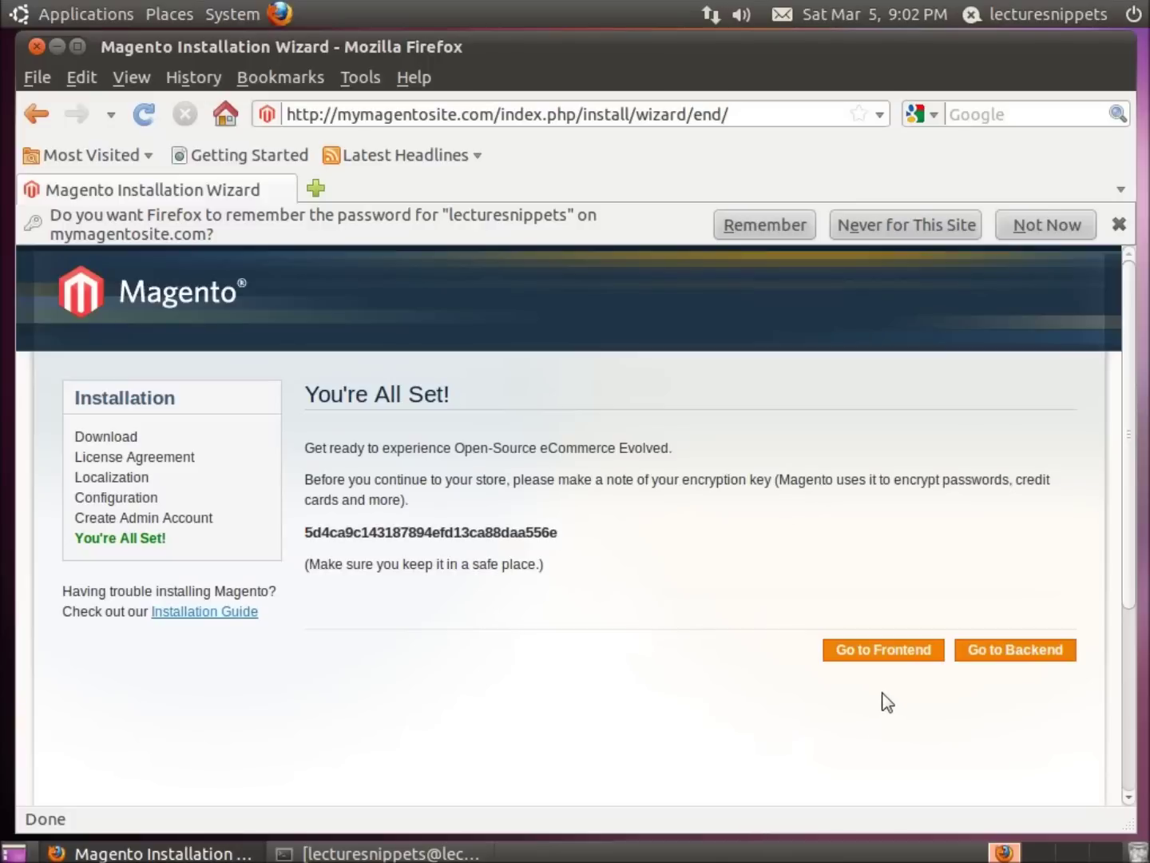
pyautogui.click(883, 649)
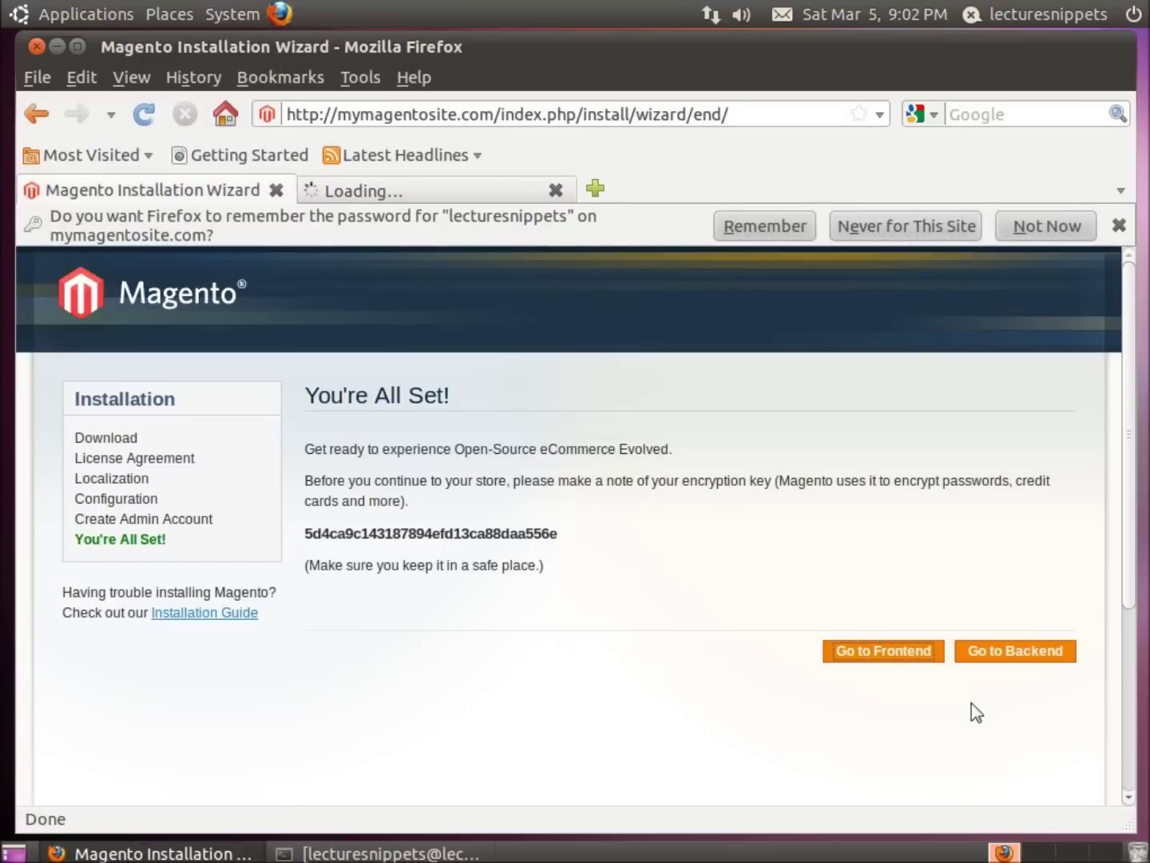
pyautogui.click(1009, 654)
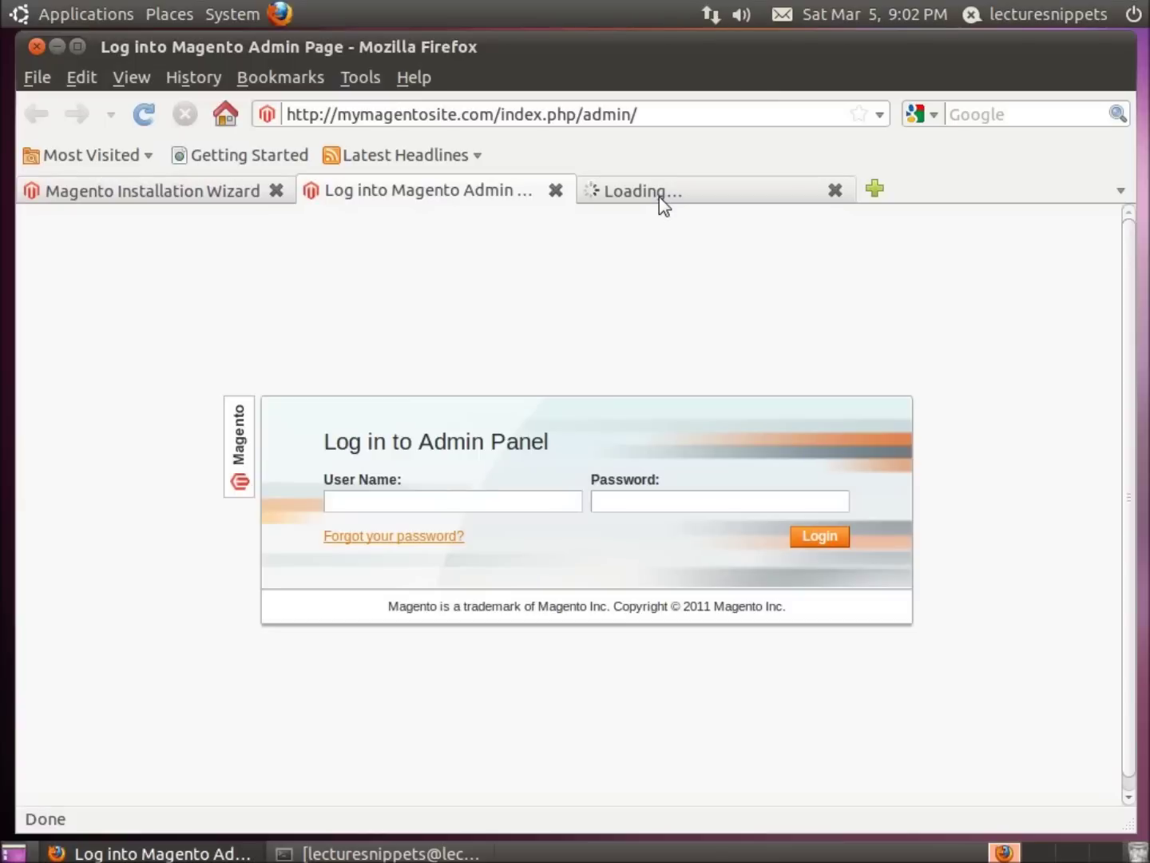
# Sign in to the admin panel with the admin user name and password.
pyautogui.click(470, 500)
pyautogui.press('BackSpace')
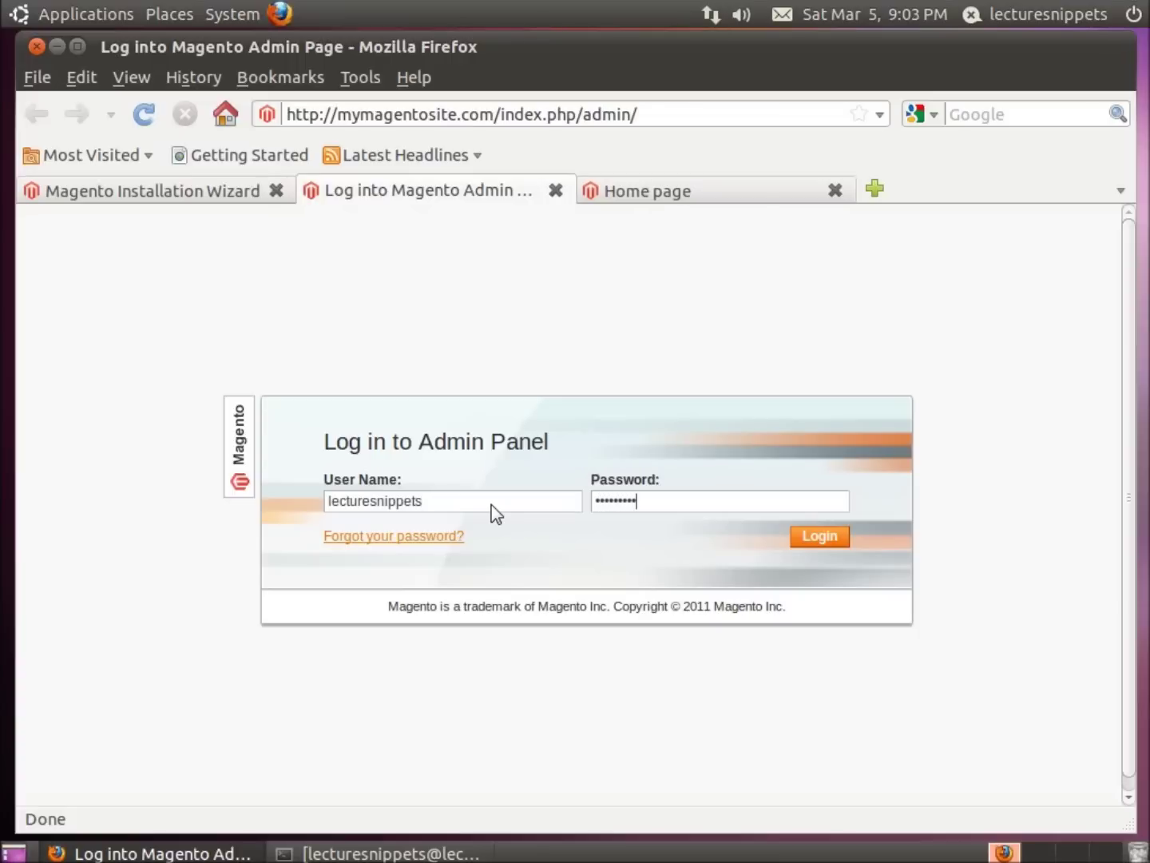
pyautogui.press('Return')
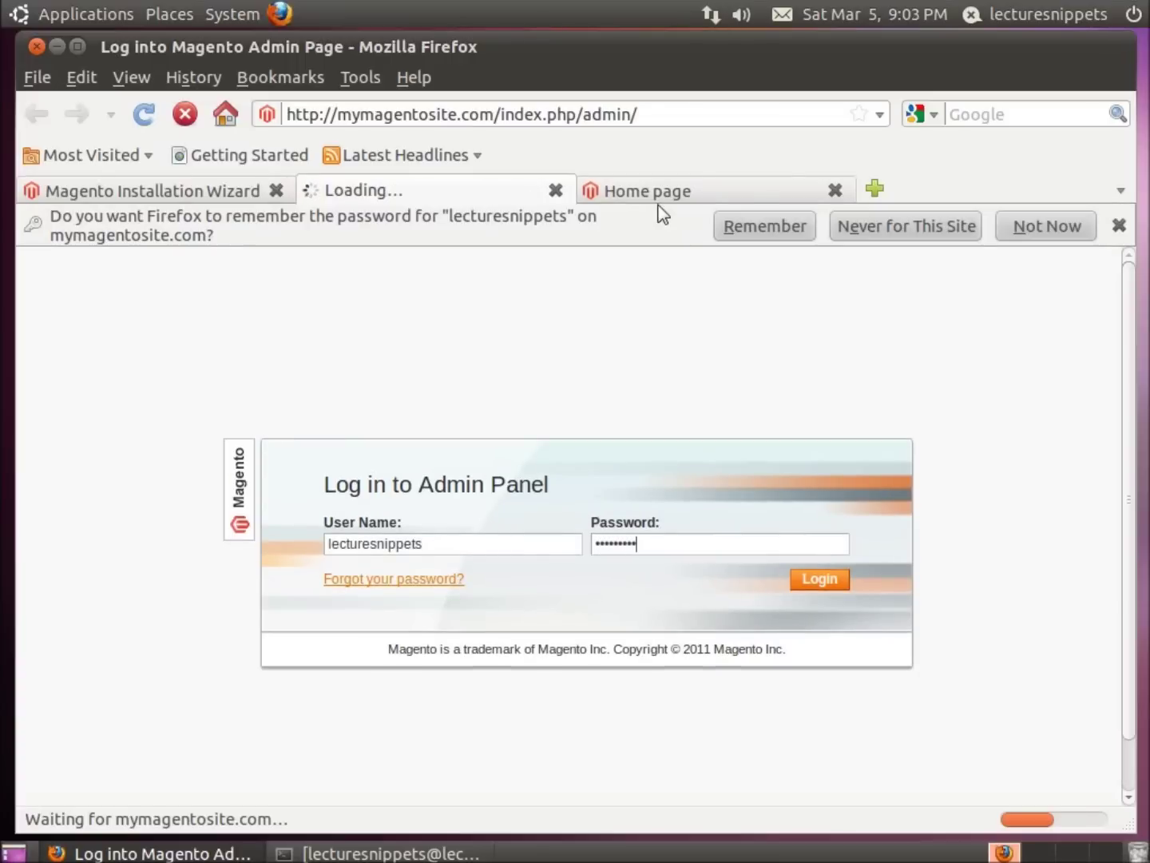
# Look over the new store's home page, then close its tab.
pyautogui.click(670, 200)
pyautogui.scroll(-3, 695, 499)
pyautogui.scroll(-4, 692, 495)
pyautogui.scroll(7, 692, 495)
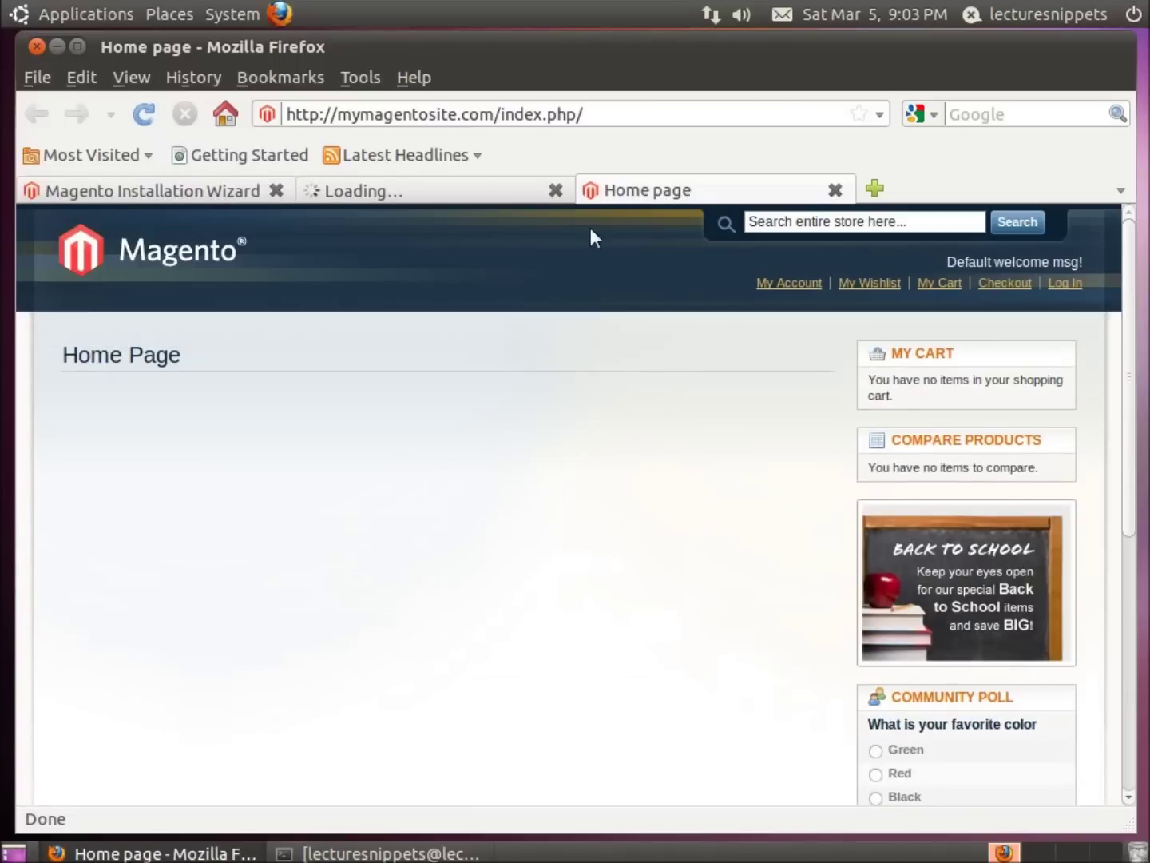
pyautogui.click(835, 191)
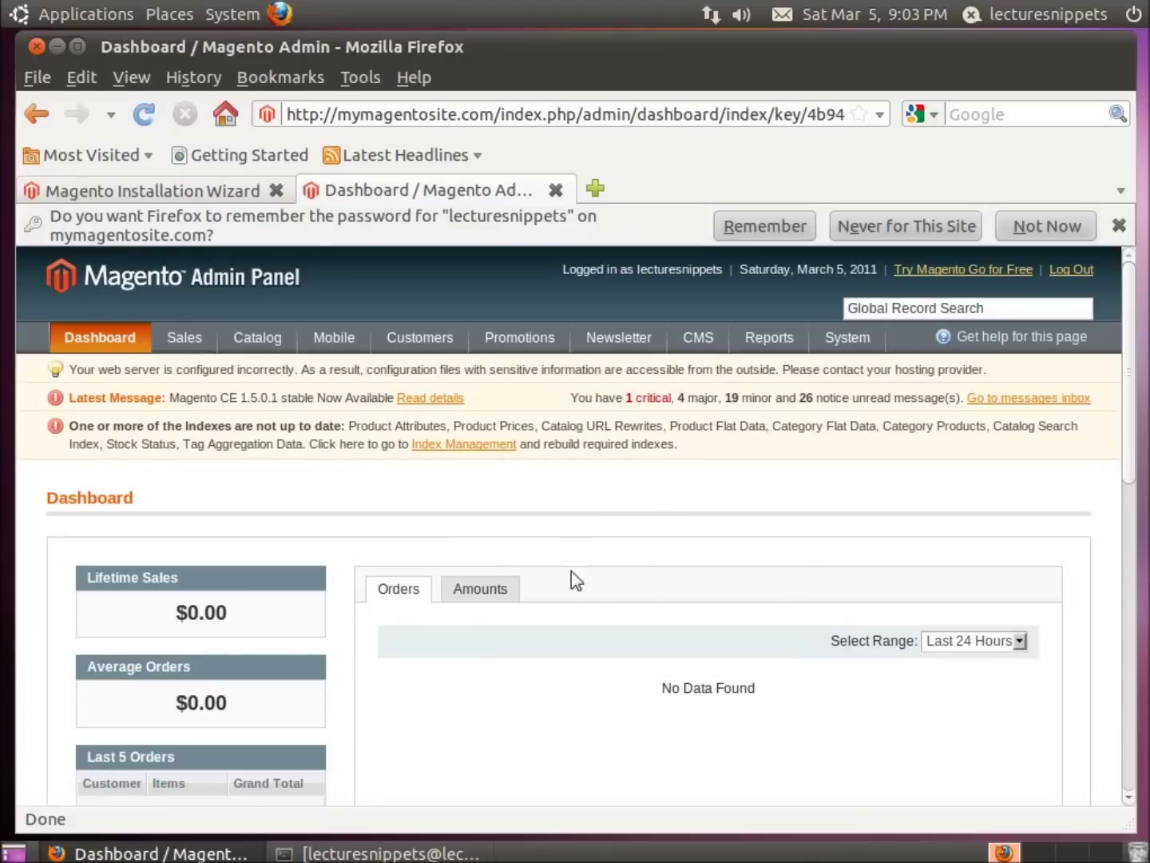
pyautogui.moveTo(1129, 384)
pyautogui.mouseDown()
pyautogui.moveTo(1139, 655)
pyautogui.moveTo(1133, 403)
pyautogui.mouseUp()
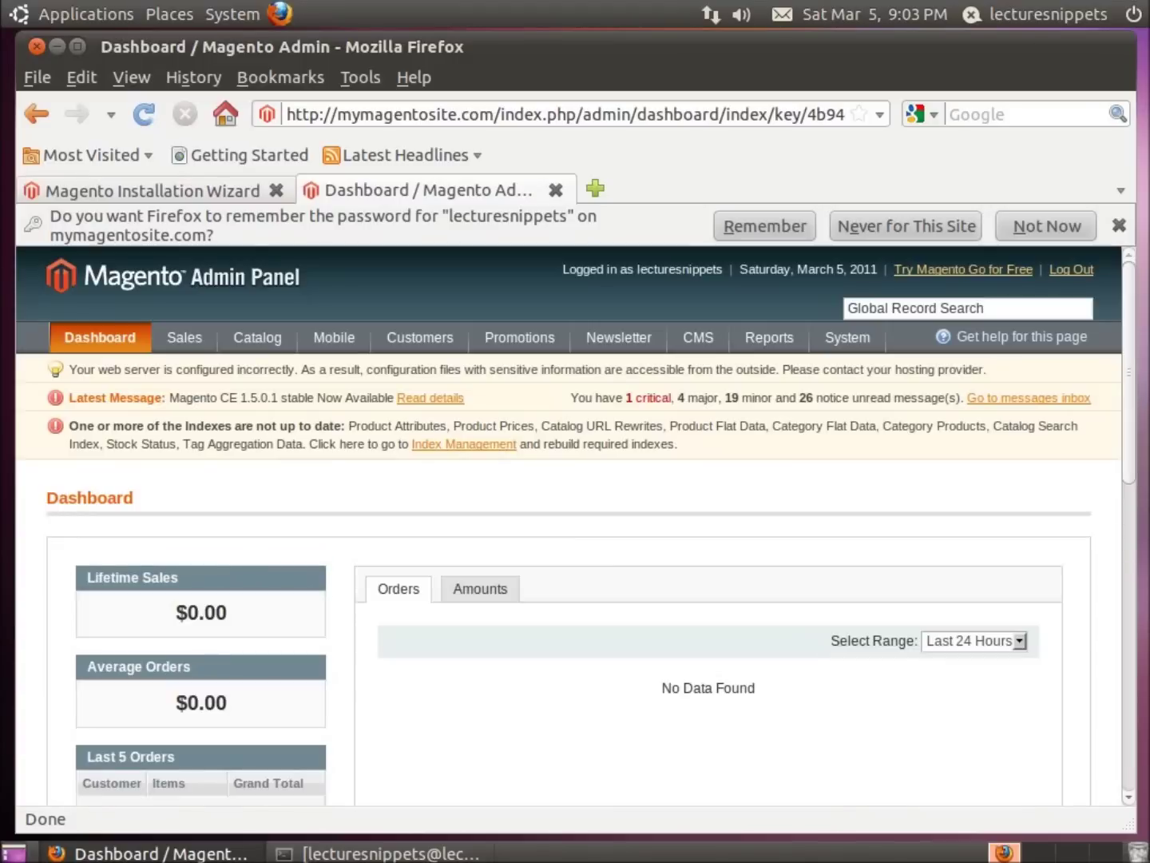